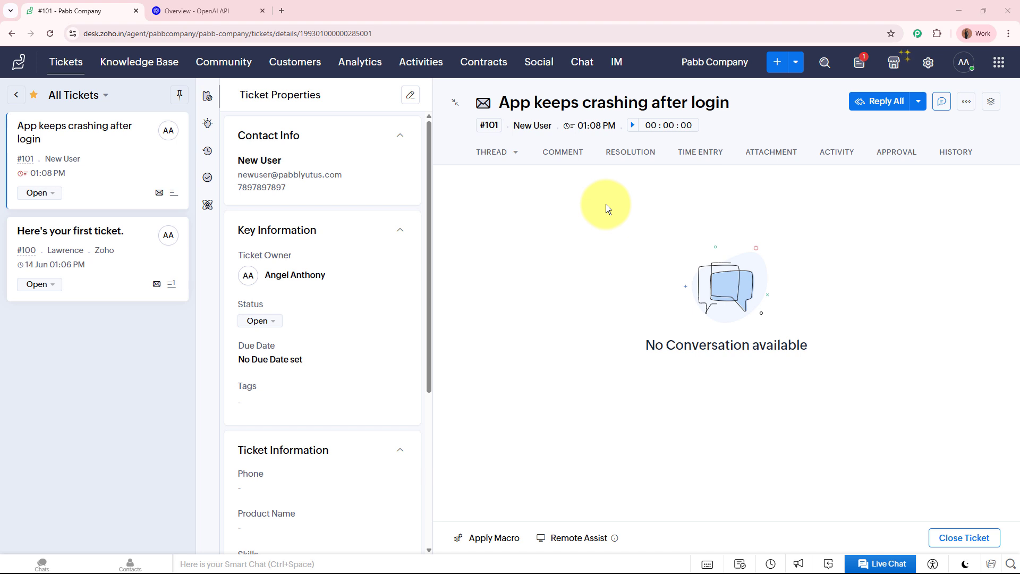
- Switch to the 'Overview - OpenAI API' tab showing the OpenAI developer platform
{"action": "left_click", "coordinate": [217, 11]}
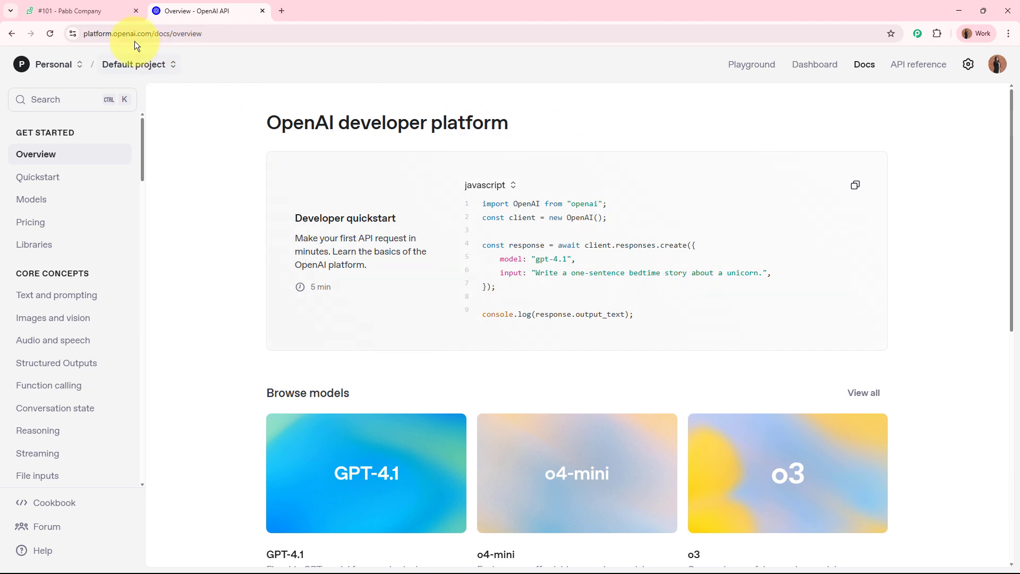
- Check that ticket #101's Classifications field shows Technical Issue, then return to All Tickets
{"action": "left_click", "coordinate": [96, 11]}
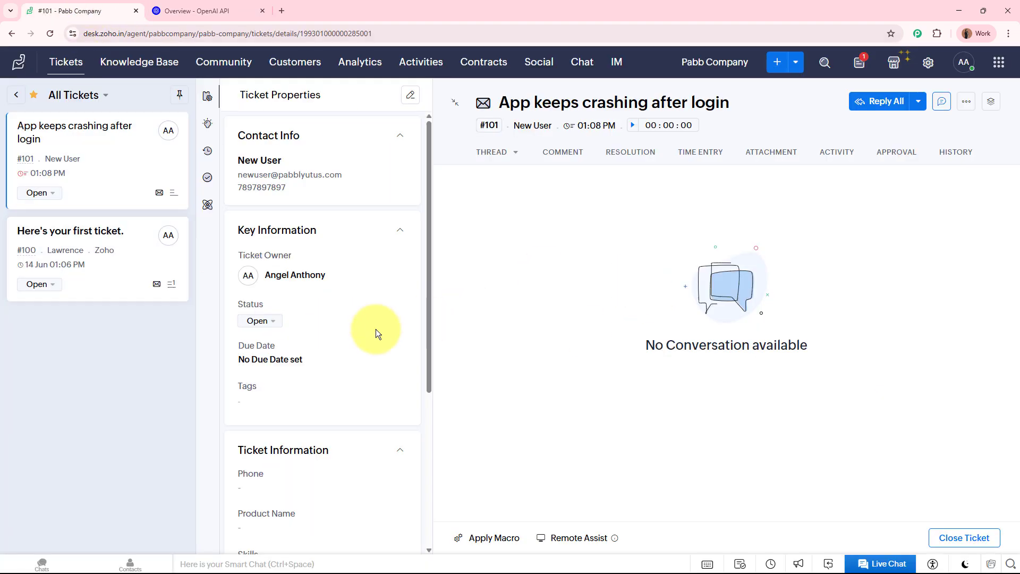
{"action": "scroll", "coordinate": [375, 332], "scroll_direction": "down", "scroll_amount": 5}
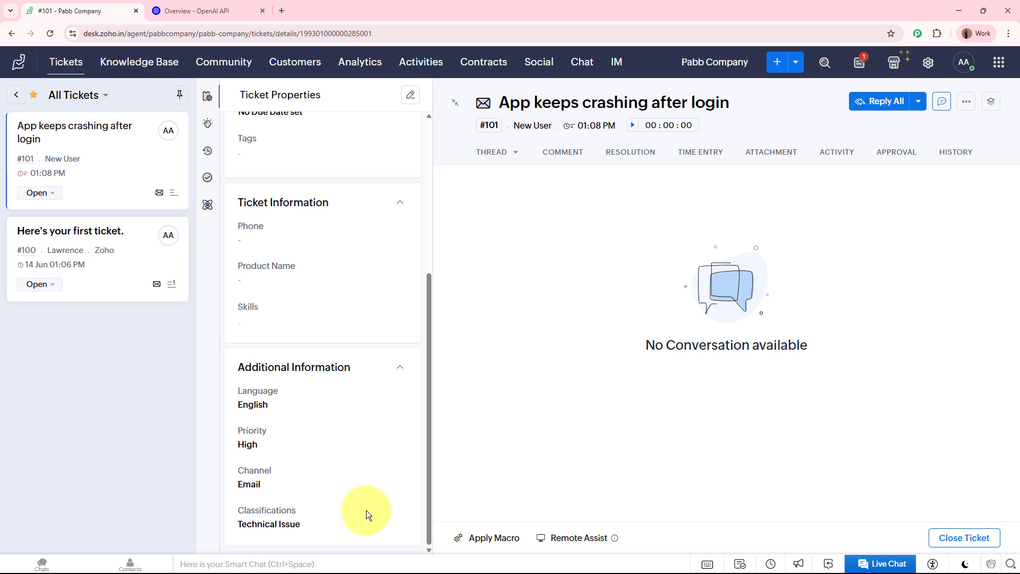
{"action": "scroll", "coordinate": [370, 503], "scroll_direction": "up", "scroll_amount": 5}
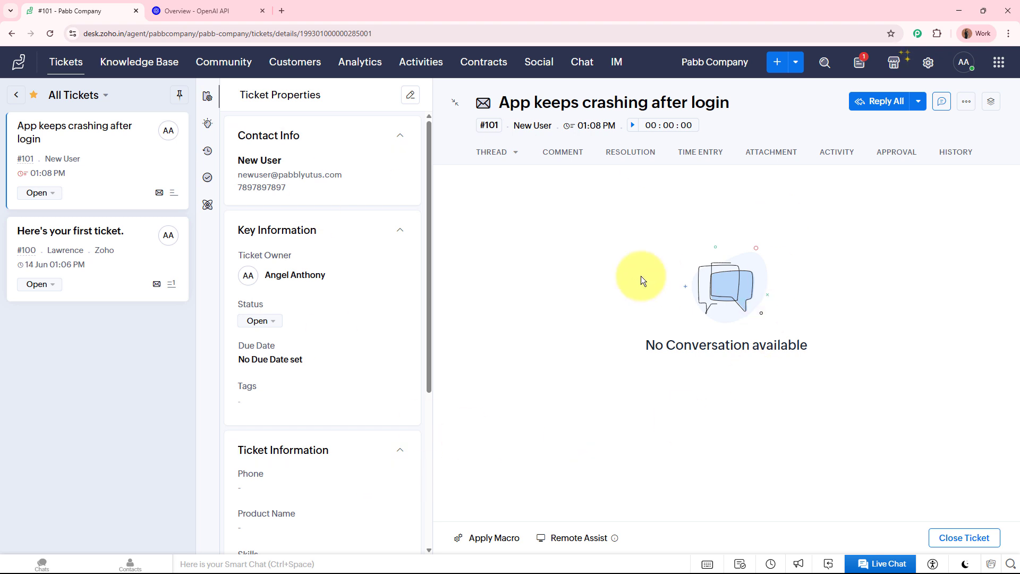
{"action": "left_click", "coordinate": [66, 62]}
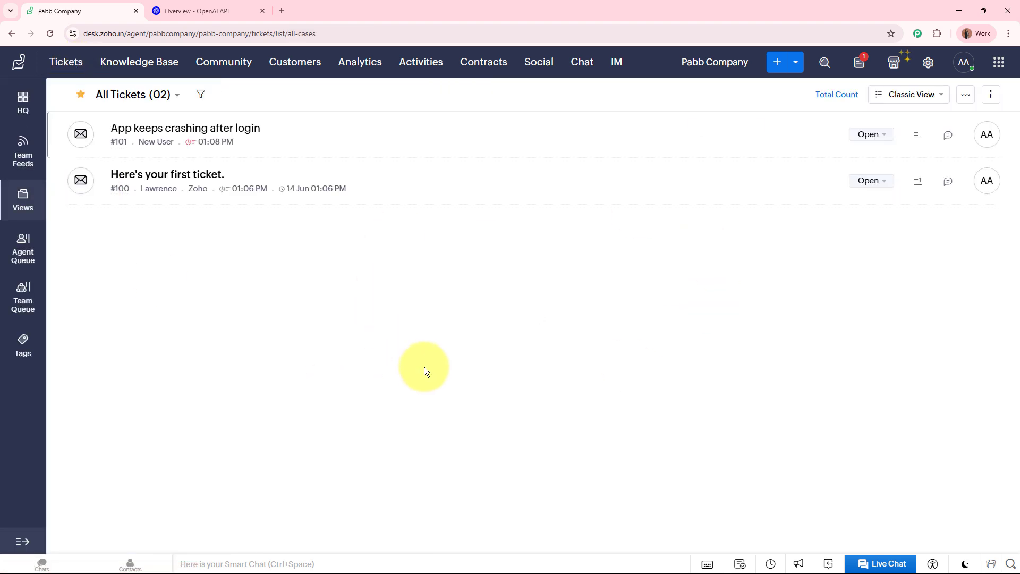
- Start a new ticket for contact 'New Account', entering the contact's e-mail and phone number
{"action": "left_click", "coordinate": [777, 64]}
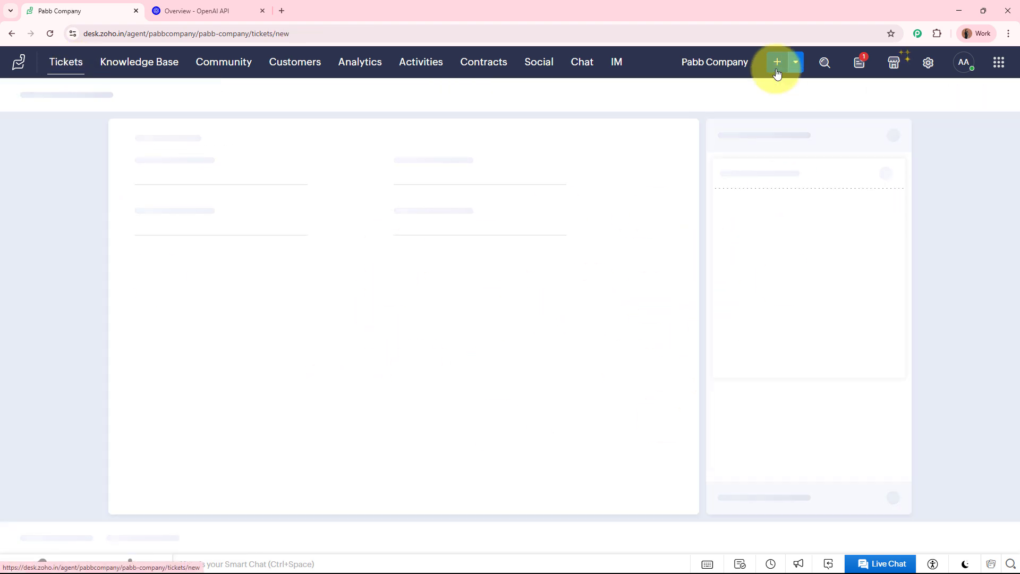
{"action": "left_click", "coordinate": [199, 192]}
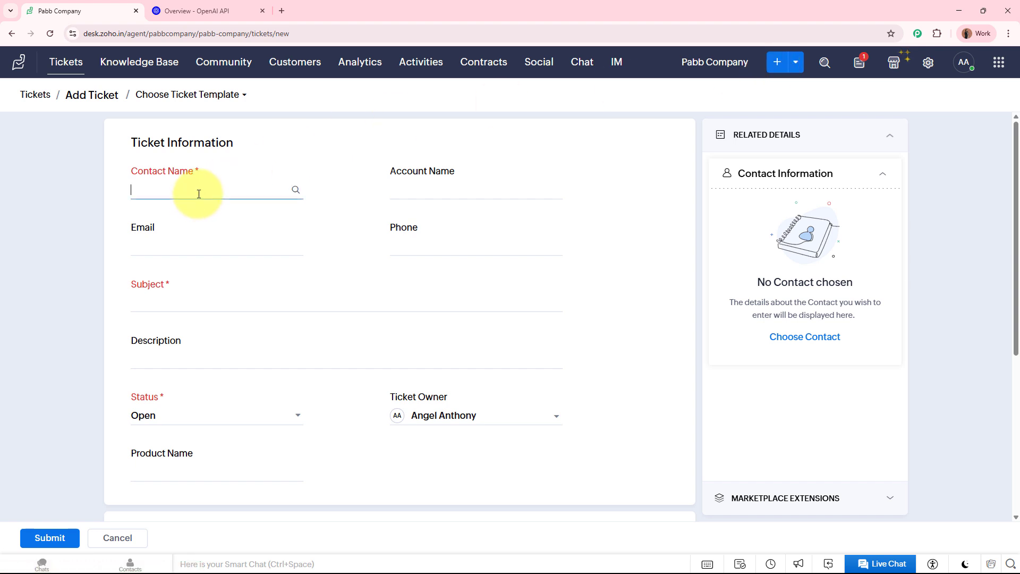
{"action": "type", "text": "New Account"}
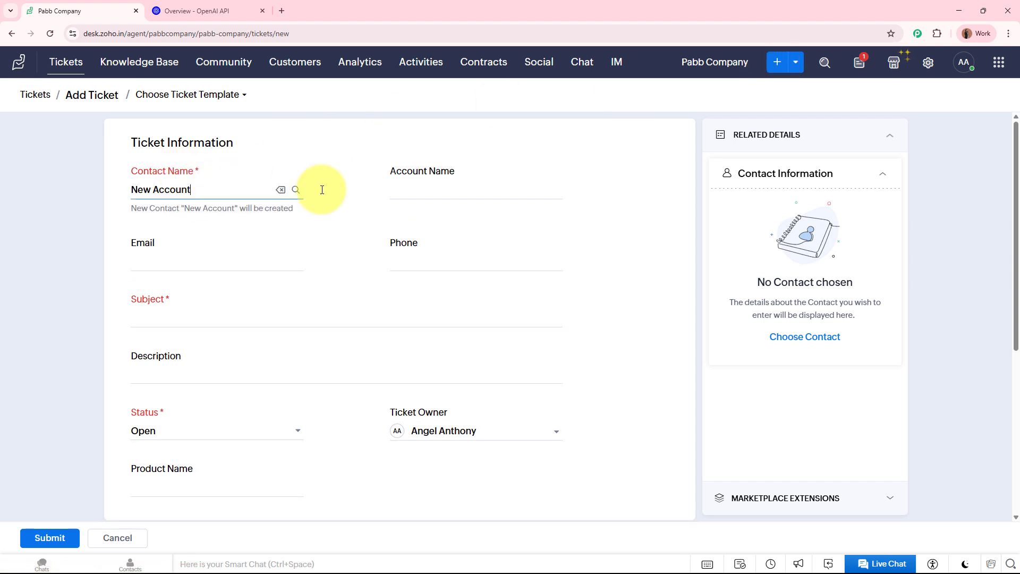
{"action": "left_click", "coordinate": [230, 259]}
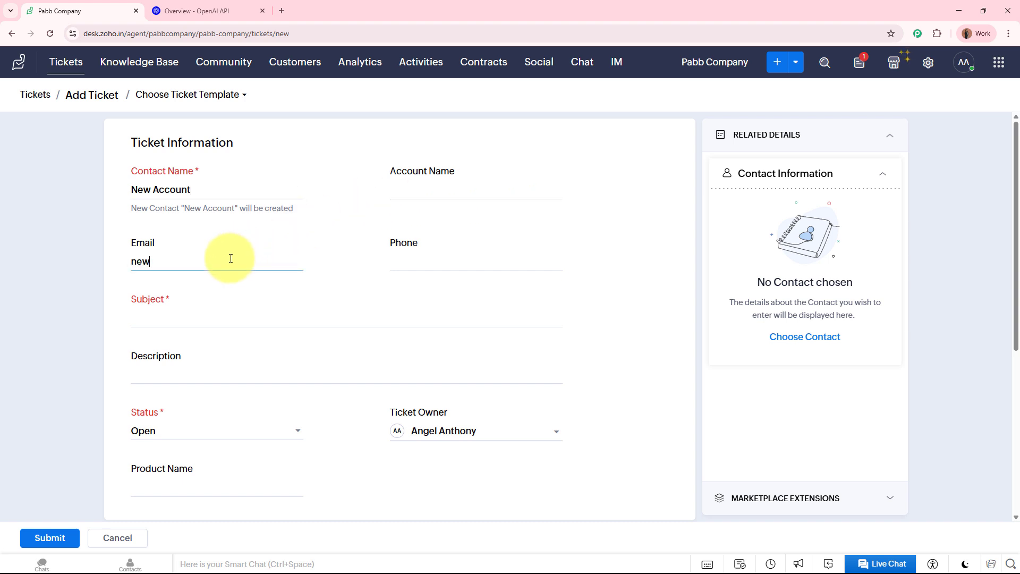
{"action": "left_click", "coordinate": [447, 266]}
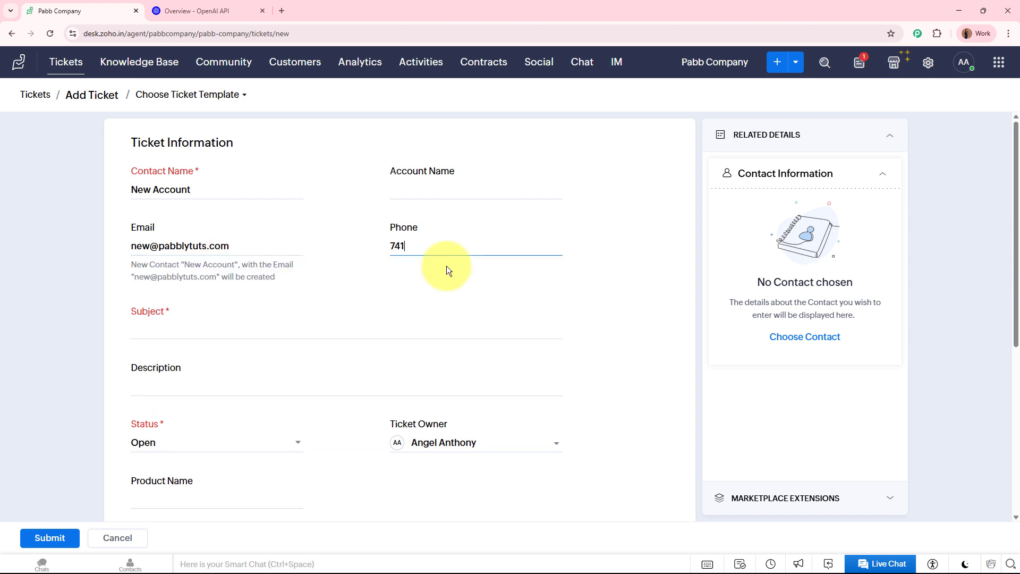
- Enter the subject 'Charged twice for the same month' and review the description text
{"action": "left_click", "coordinate": [264, 322]}
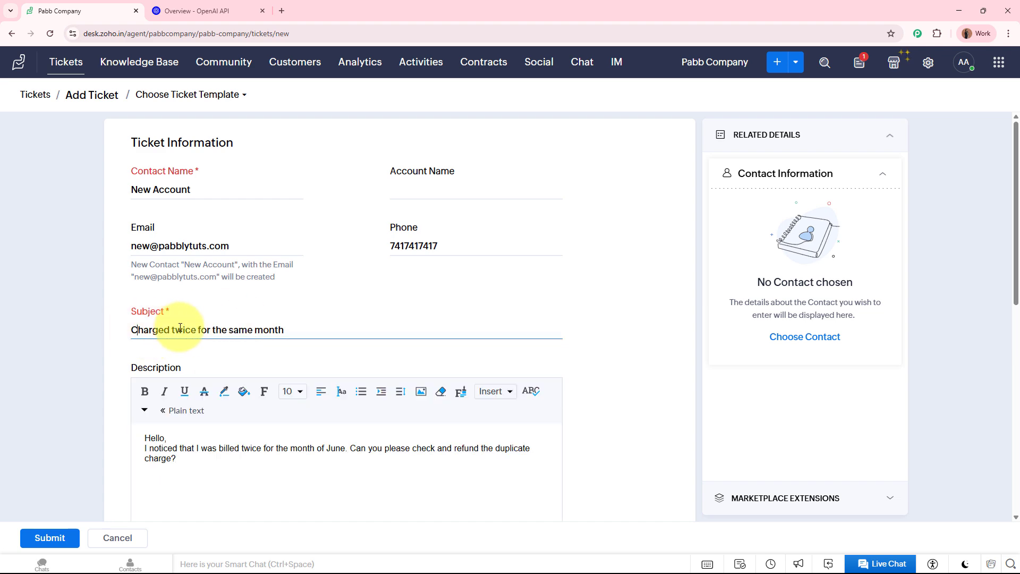
{"action": "left_click", "coordinate": [39, 318]}
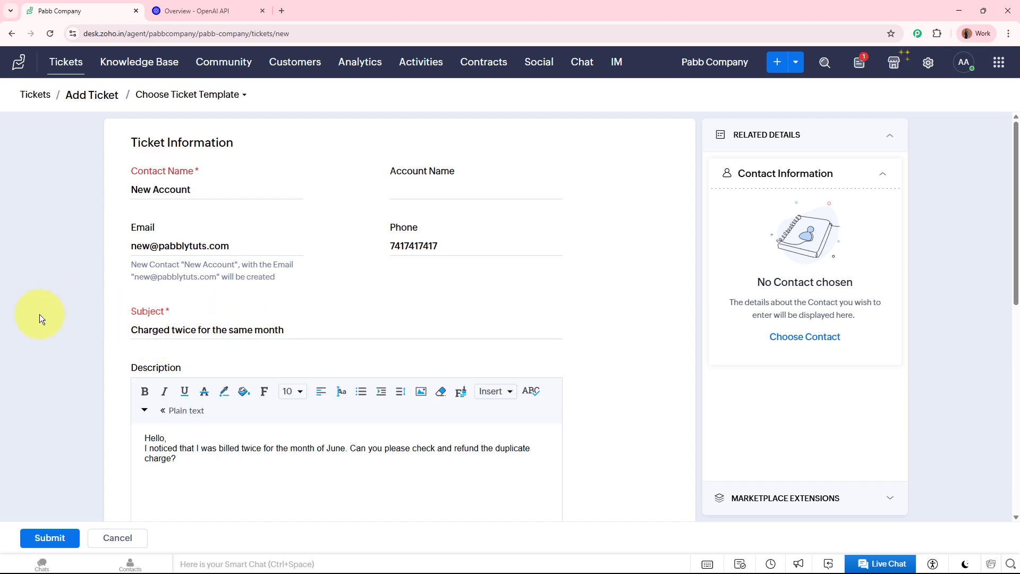
{"action": "scroll", "coordinate": [40, 314], "scroll_direction": "down", "scroll_amount": 4}
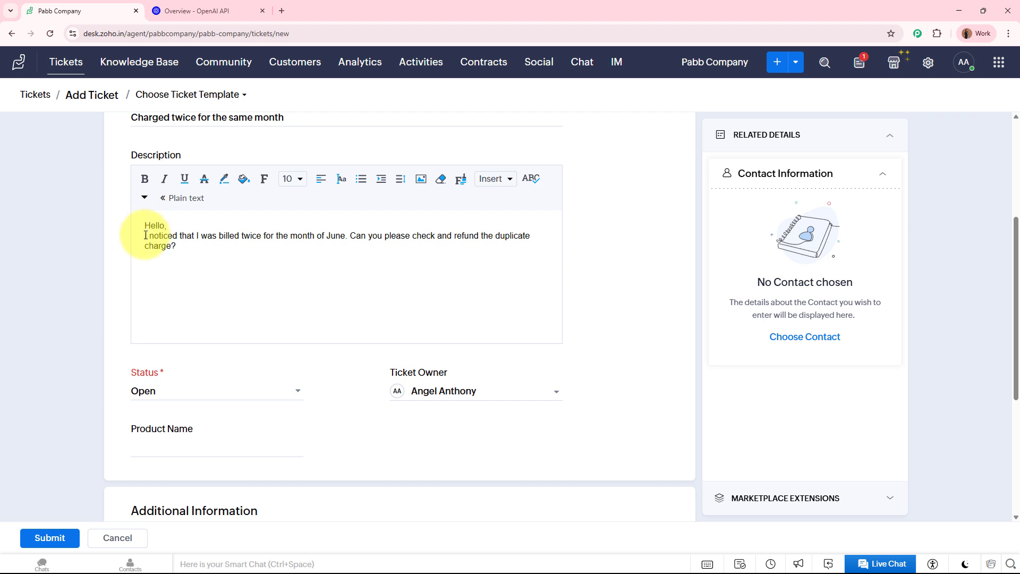
{"action": "left_click_drag", "start_coordinate": [146, 235], "coordinate": [507, 245]}
{"action": "left_click", "coordinate": [507, 246]}
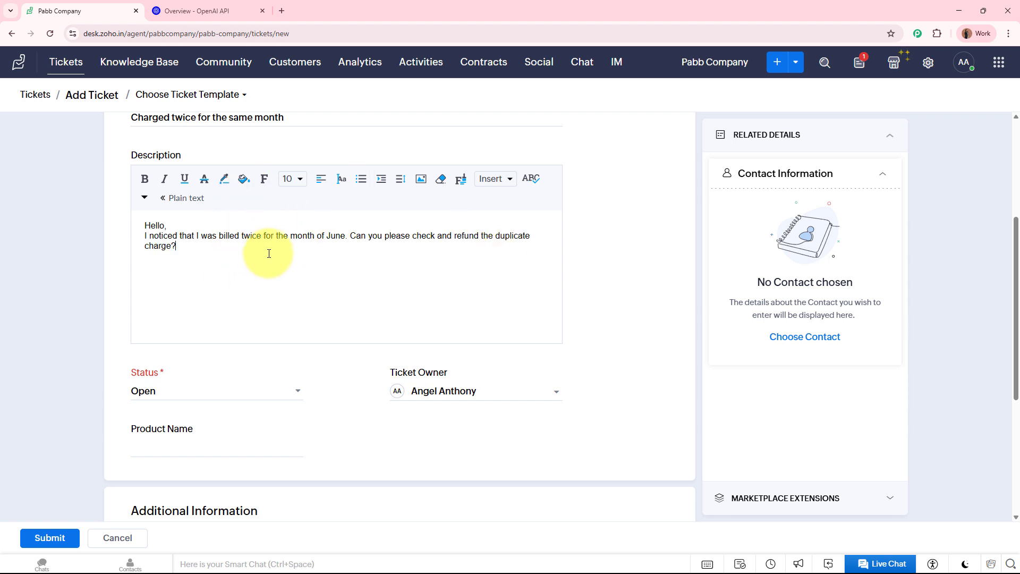
{"action": "scroll", "coordinate": [56, 295], "scroll_direction": "down", "scroll_amount": 1}
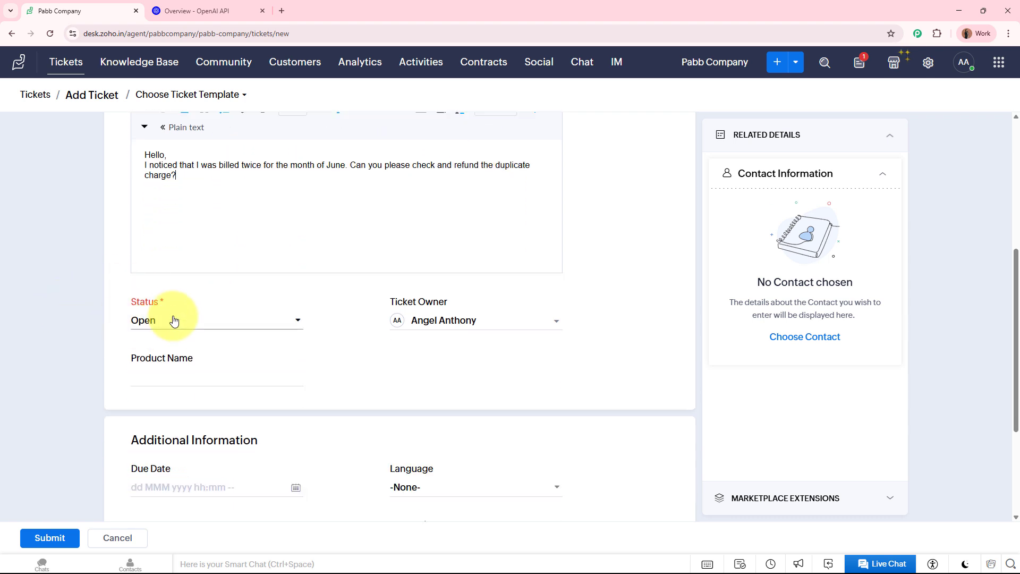
{"action": "scroll", "coordinate": [174, 320], "scroll_direction": "down", "scroll_amount": 1}
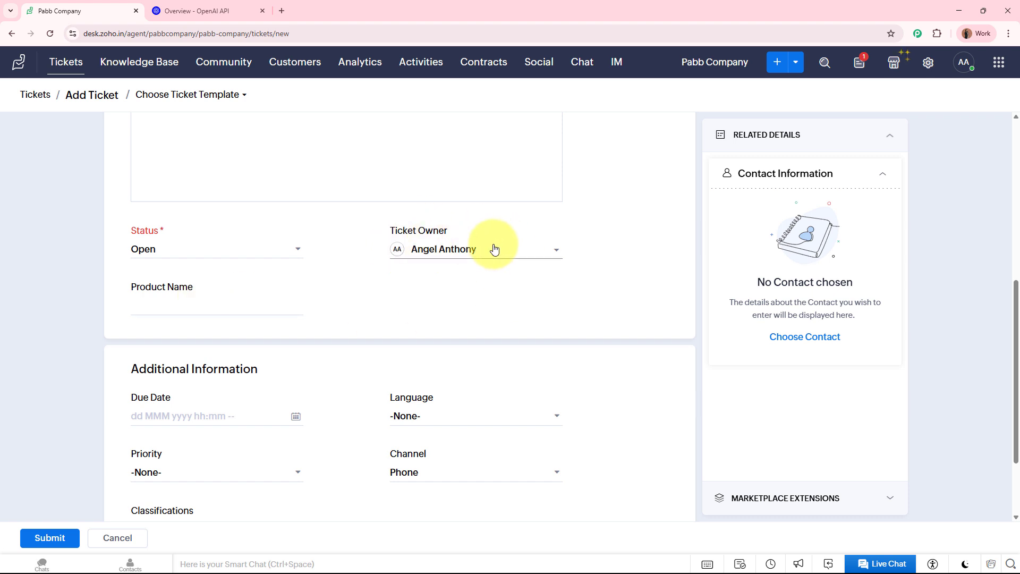
{"action": "scroll", "coordinate": [123, 307], "scroll_direction": "down", "scroll_amount": 2}
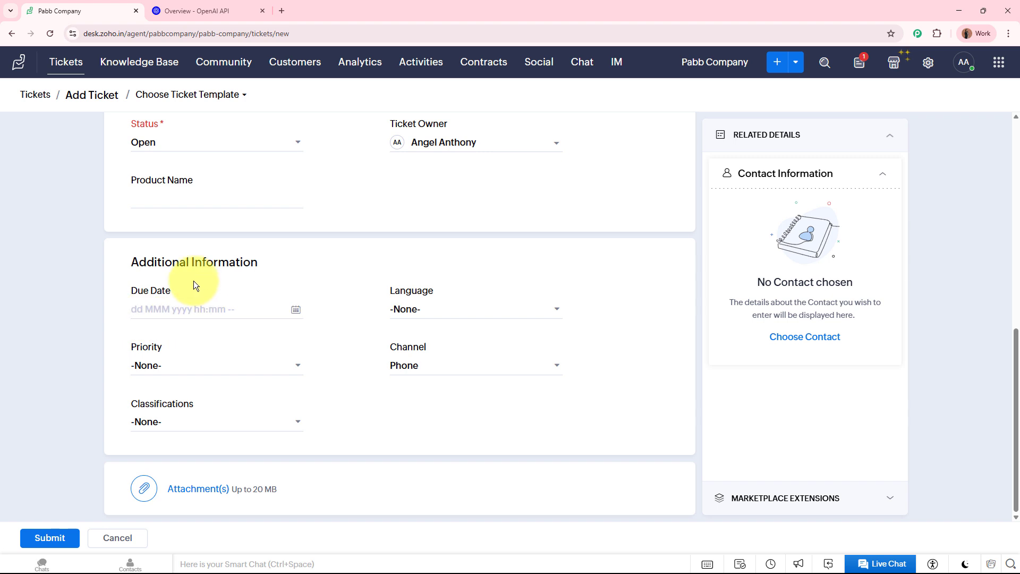
- Set the ticket language to English and priority to High, then submit it
{"action": "left_click", "coordinate": [476, 308]}
{"action": "type", "text": "eng"}
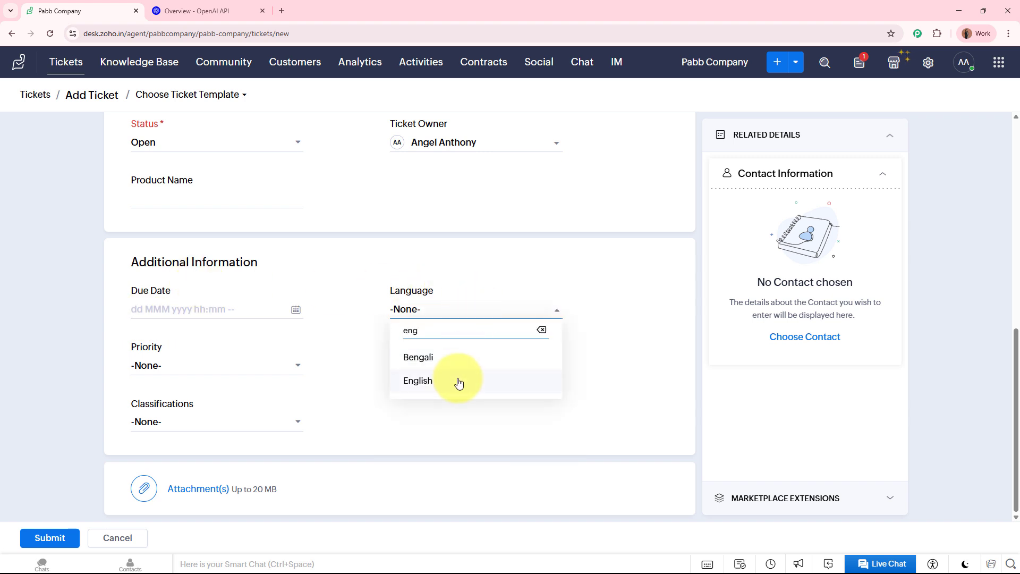
{"action": "left_click", "coordinate": [457, 381]}
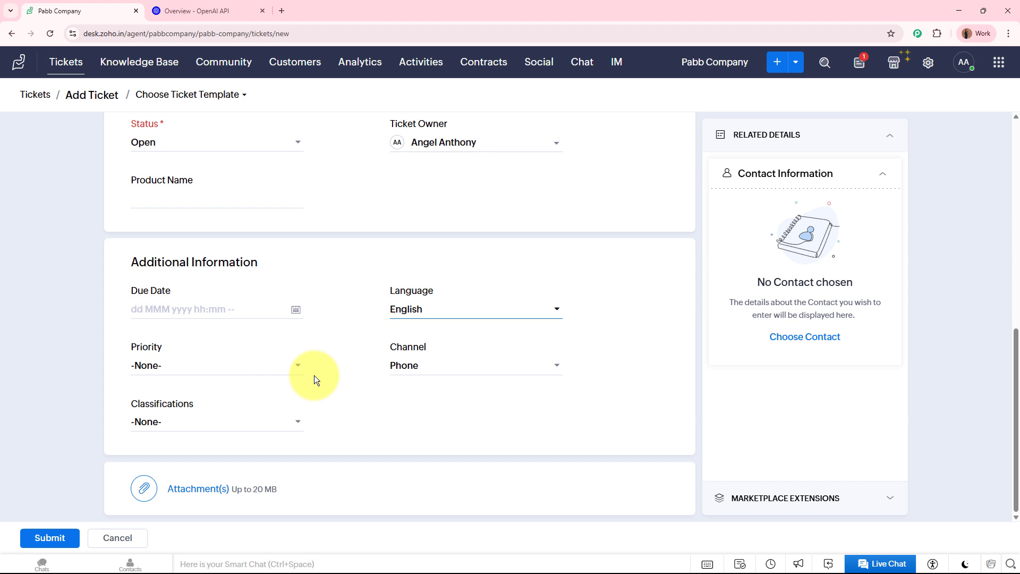
{"action": "left_click", "coordinate": [227, 372]}
{"action": "left_click", "coordinate": [212, 417]}
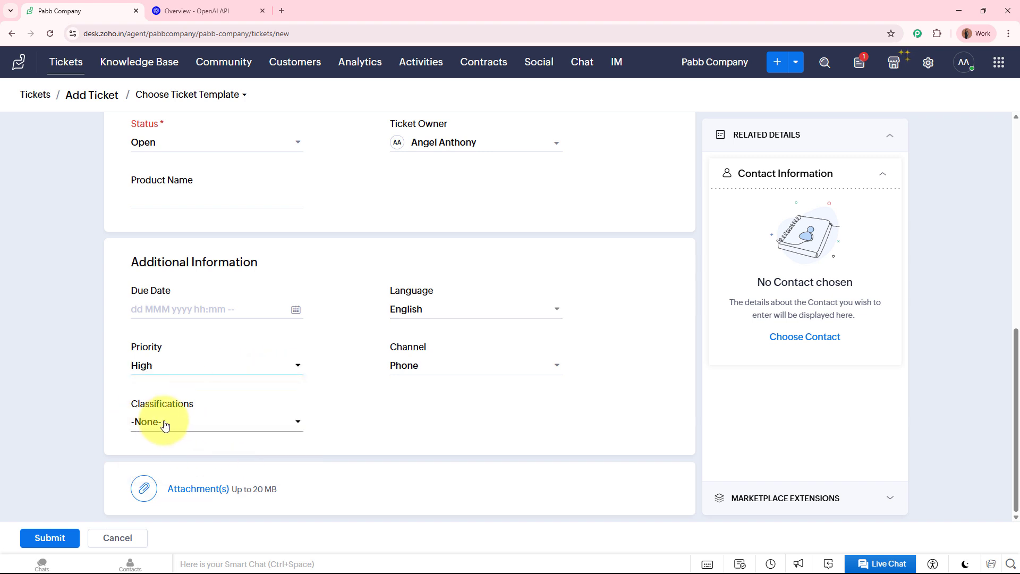
{"action": "scroll", "coordinate": [451, 445], "scroll_direction": "up", "scroll_amount": 6}
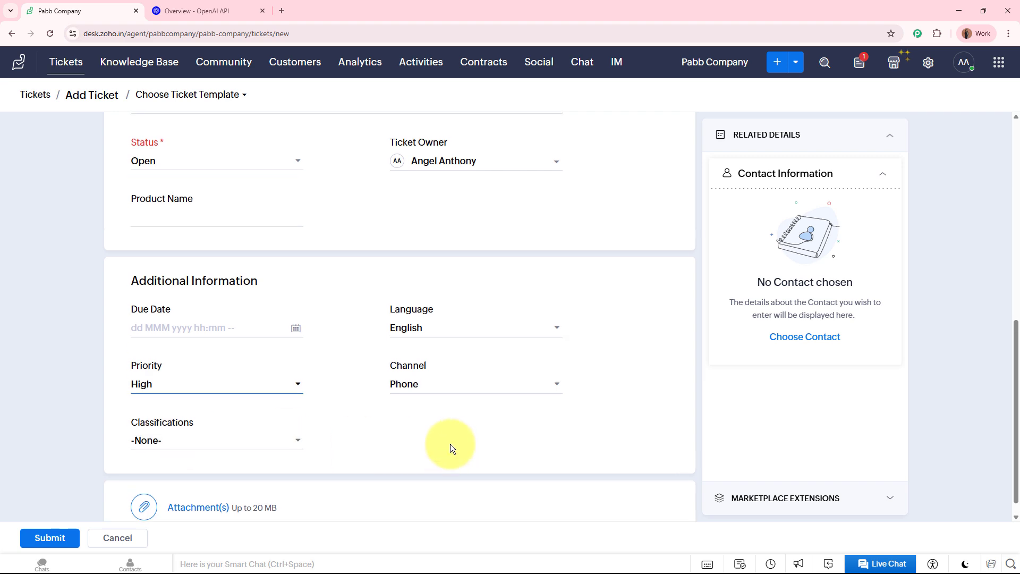
{"action": "scroll", "coordinate": [317, 470], "scroll_direction": "down", "scroll_amount": 7}
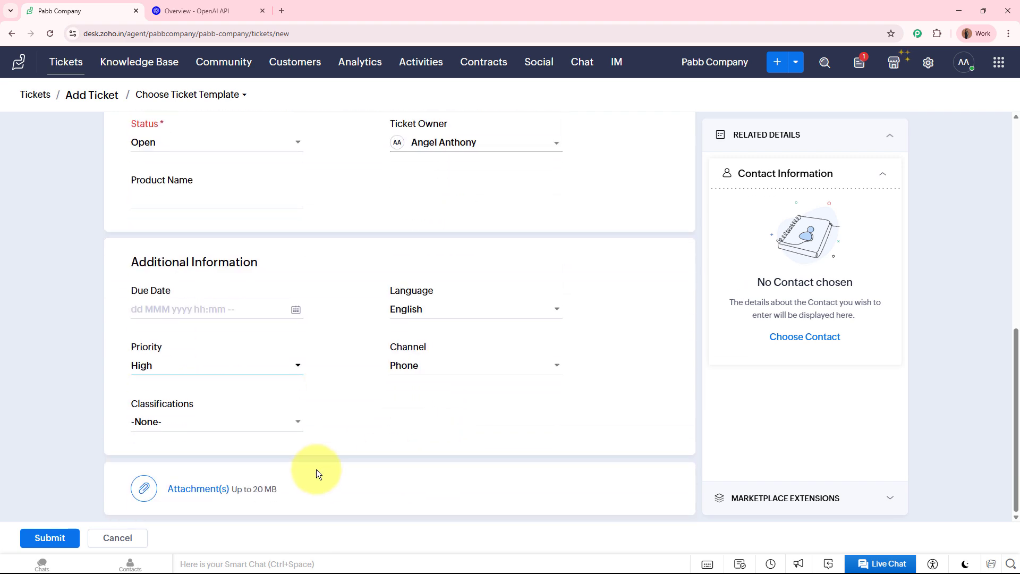
{"action": "left_click", "coordinate": [43, 539]}
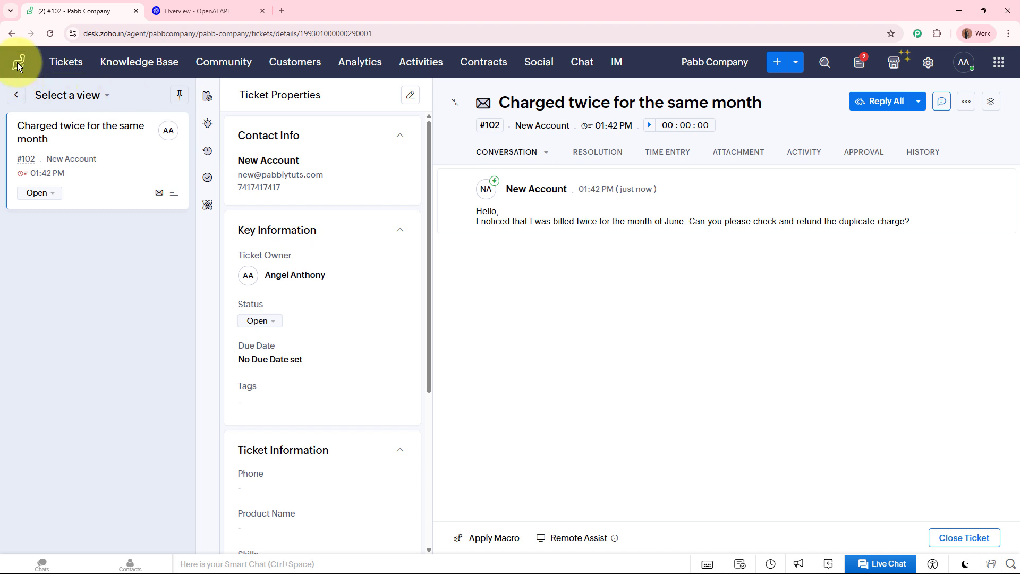
- Reload ticket #102 and verify its Classifications field now reads Billing
{"action": "left_click", "coordinate": [50, 34]}
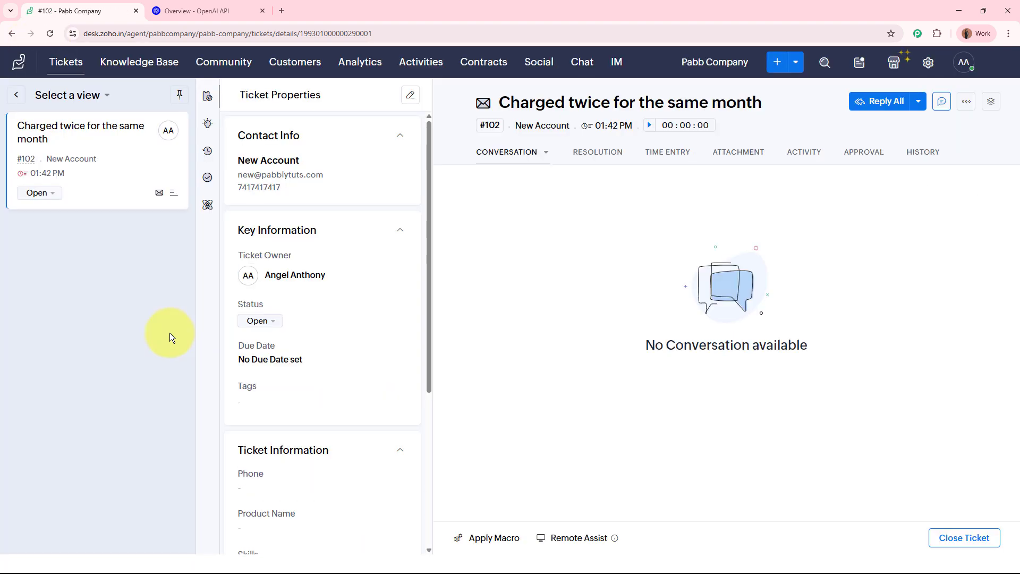
{"action": "scroll", "coordinate": [321, 345], "scroll_direction": "down", "scroll_amount": 5}
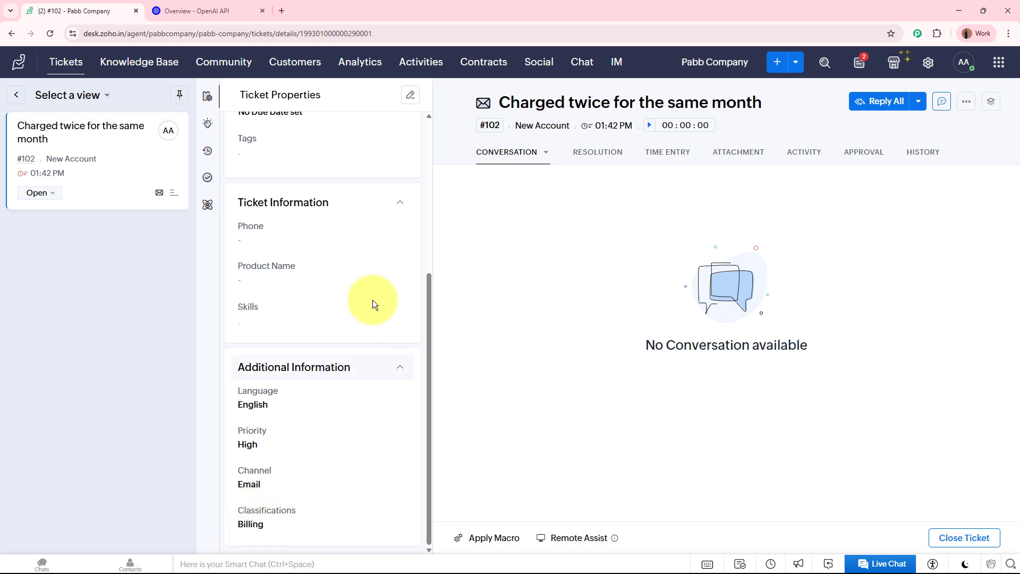
{"action": "scroll", "coordinate": [372, 300], "scroll_direction": "up", "scroll_amount": 5}
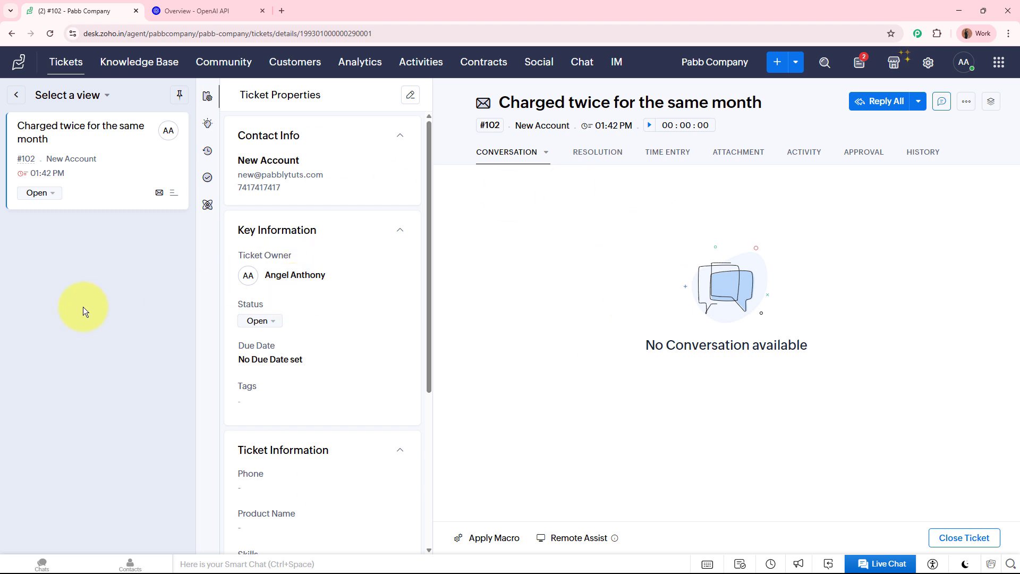
{"action": "left_click", "coordinate": [281, 10]}
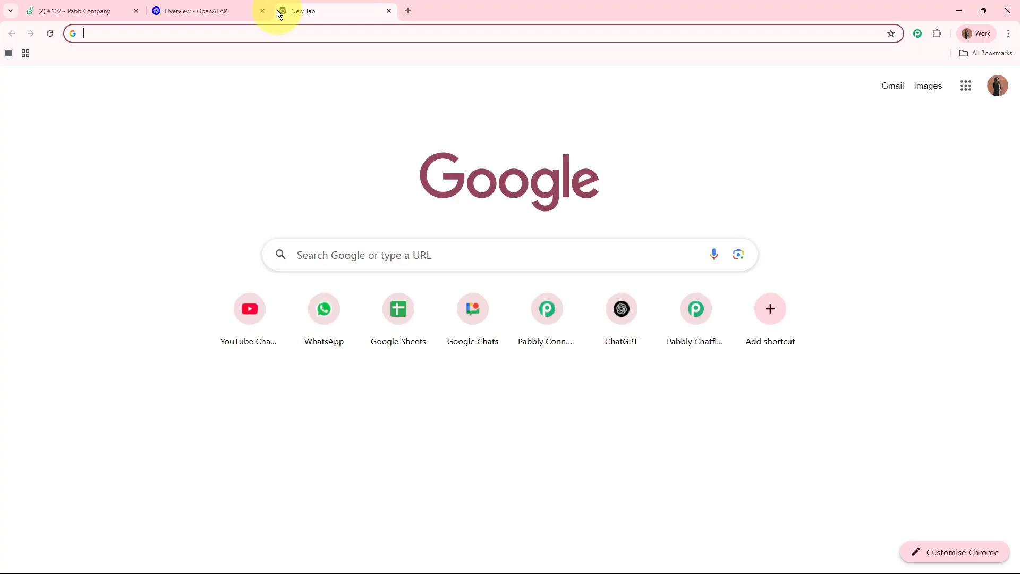
{"action": "type", "text": "www.pab"}
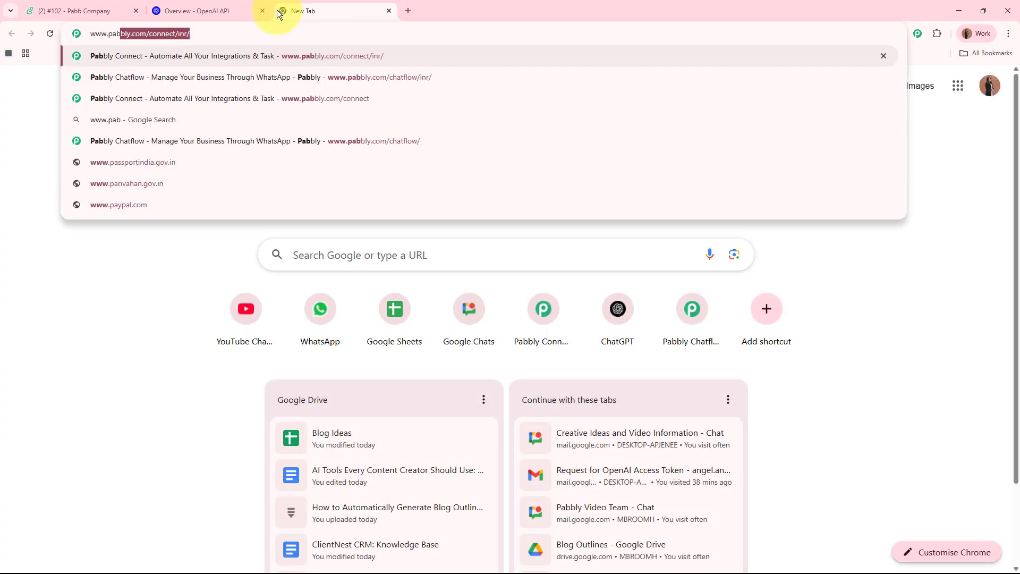
{"action": "type", "text": "bly.co"}
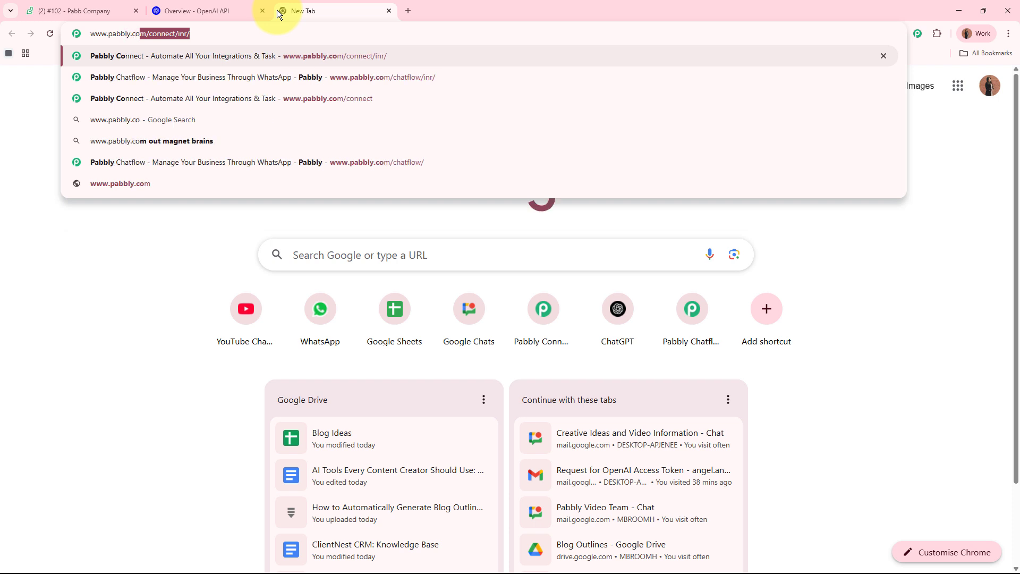
{"action": "type", "text": "m/connect"}
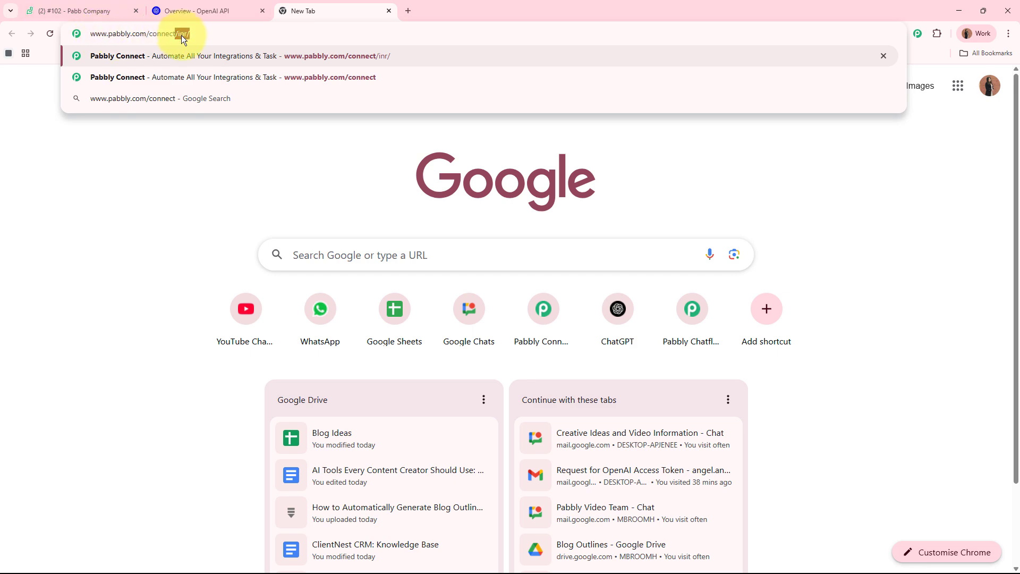
{"action": "key", "text": "Return"}
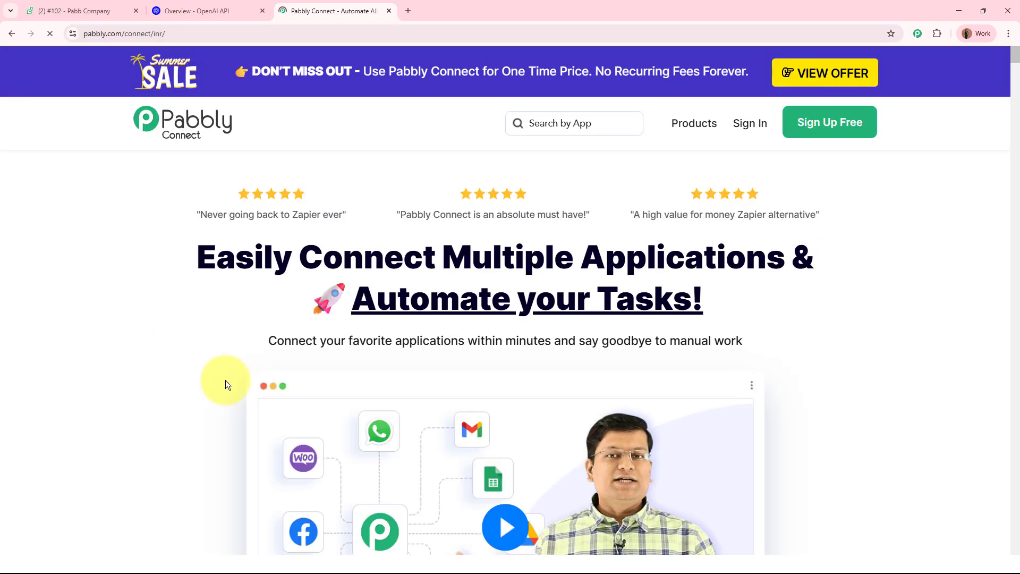
{"action": "left_click_drag", "start_coordinate": [336, 4], "coordinate": [80, 9]}
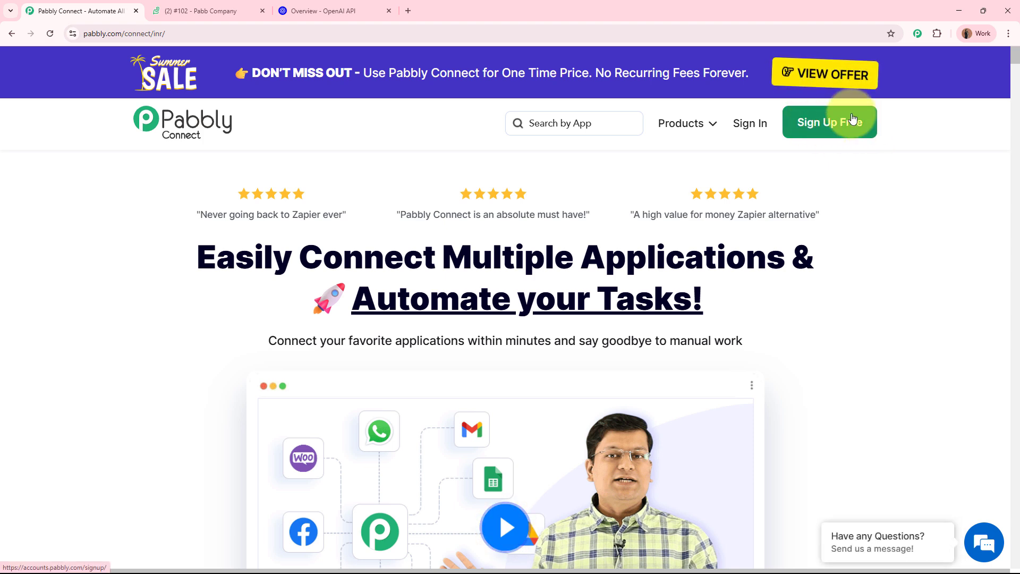
- Sign in to Pabbly Accounts and choose Access Now on the Pabbly Connect card
{"action": "left_click", "coordinate": [763, 125]}
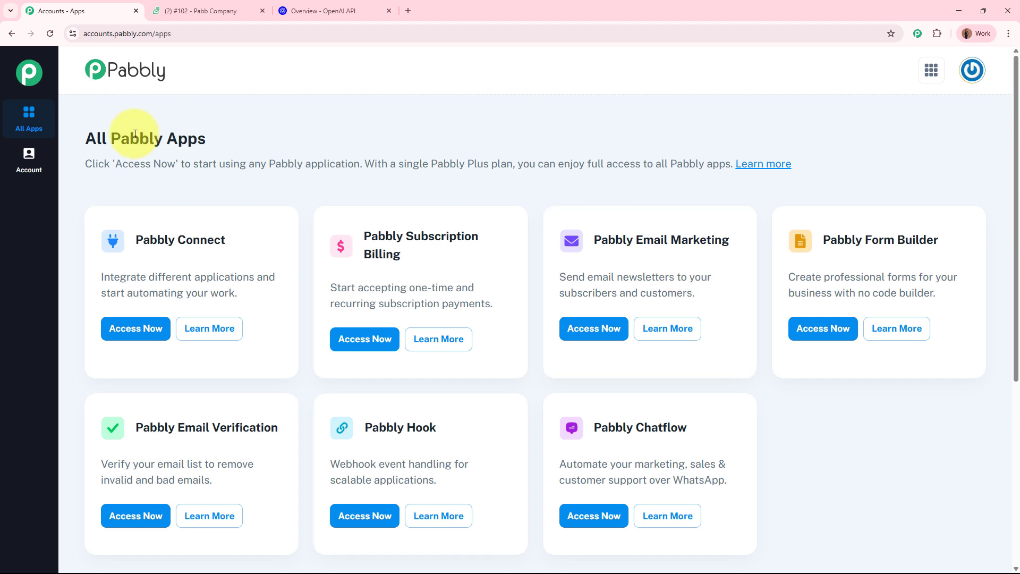
{"action": "left_click_drag", "start_coordinate": [84, 137], "coordinate": [249, 137]}
{"action": "left_click", "coordinate": [295, 135]}
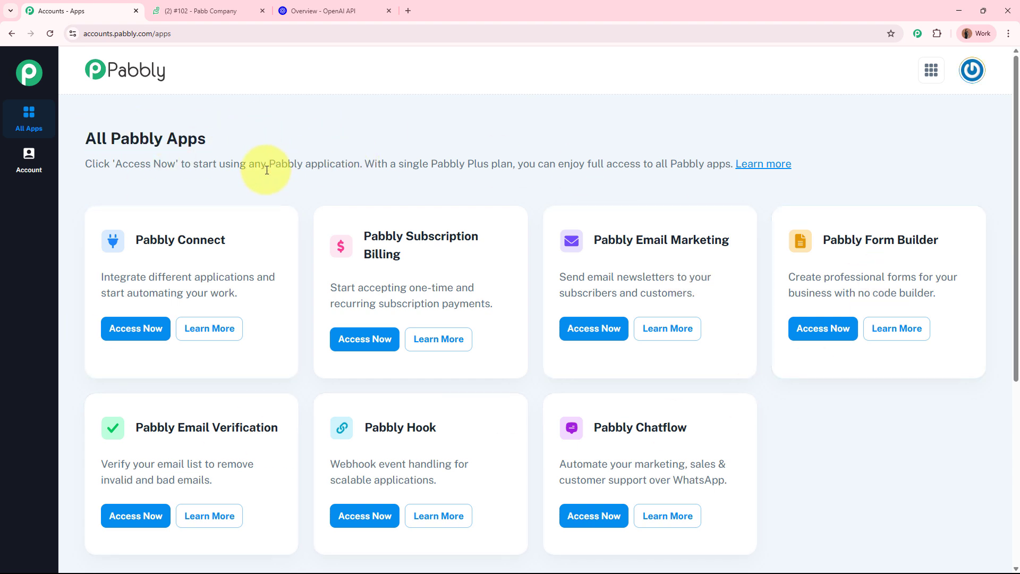
{"action": "left_click_drag", "start_coordinate": [133, 238], "coordinate": [257, 229]}
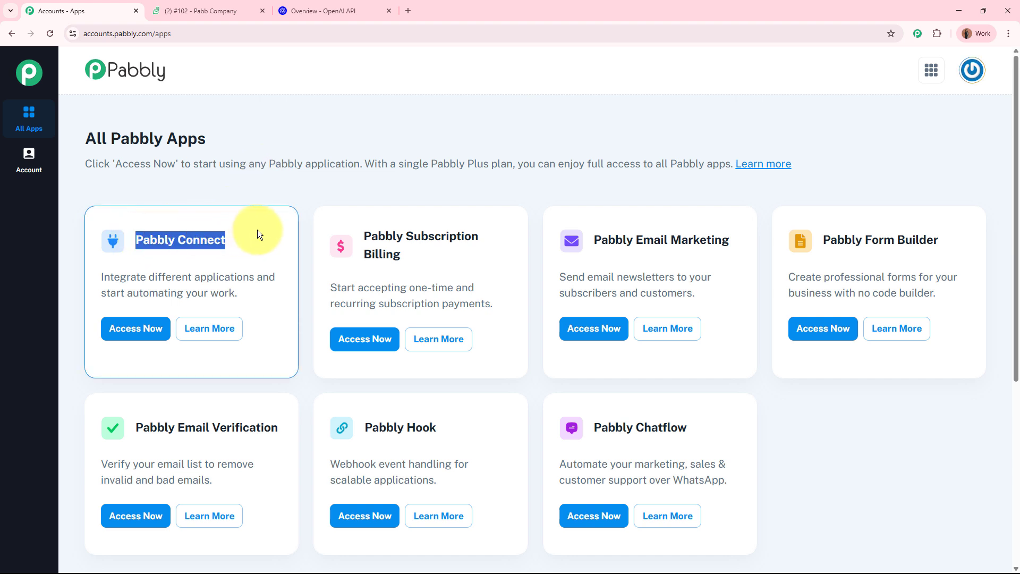
{"action": "left_click", "coordinate": [258, 229]}
{"action": "left_click", "coordinate": [133, 329]}
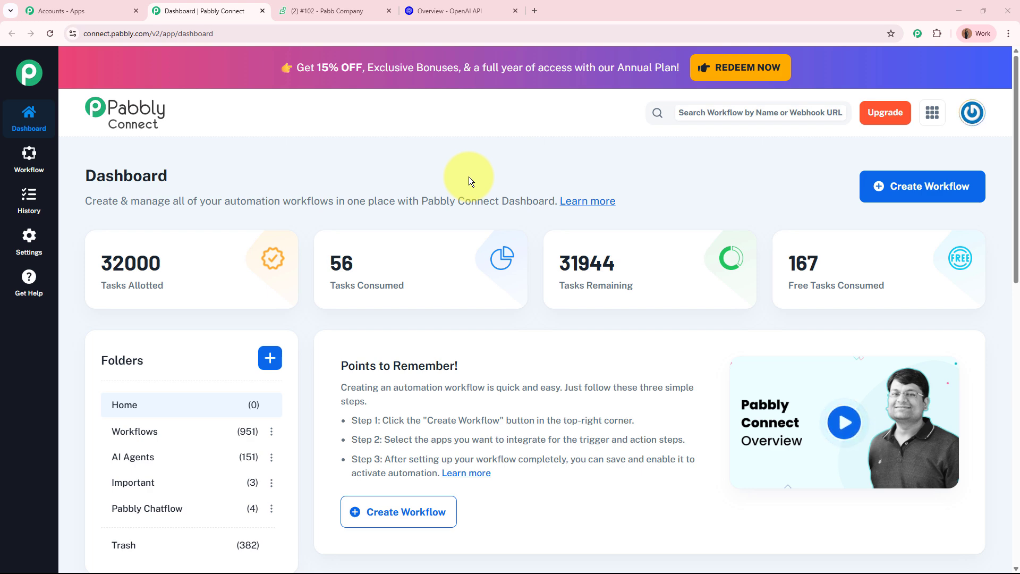
- Create workflow 'AI Agent to Automate Customer Complaint Categorization' in the AI Agents folder
{"action": "left_click", "coordinate": [916, 193]}
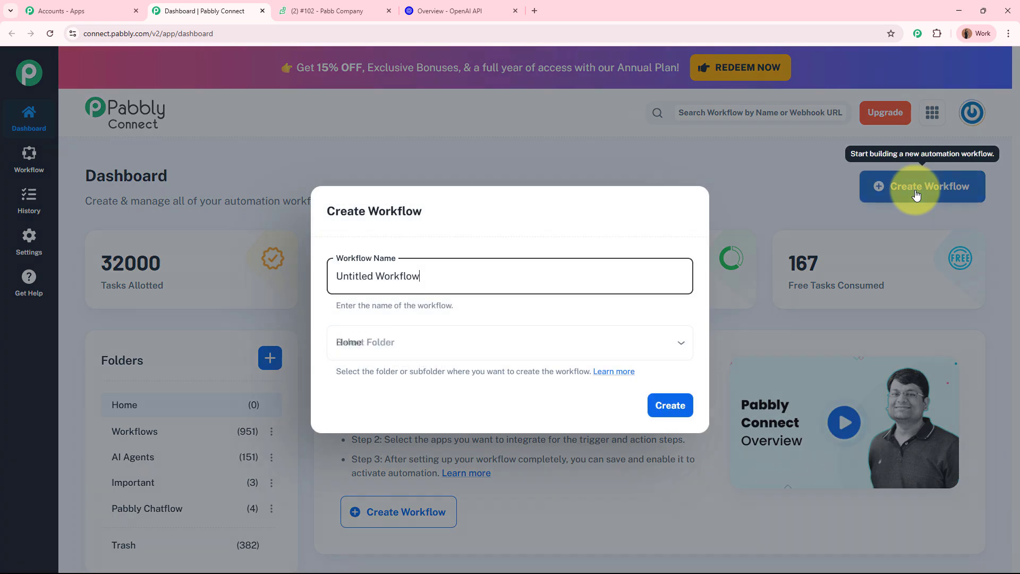
{"action": "left_click_drag", "start_coordinate": [423, 279], "coordinate": [289, 274]}
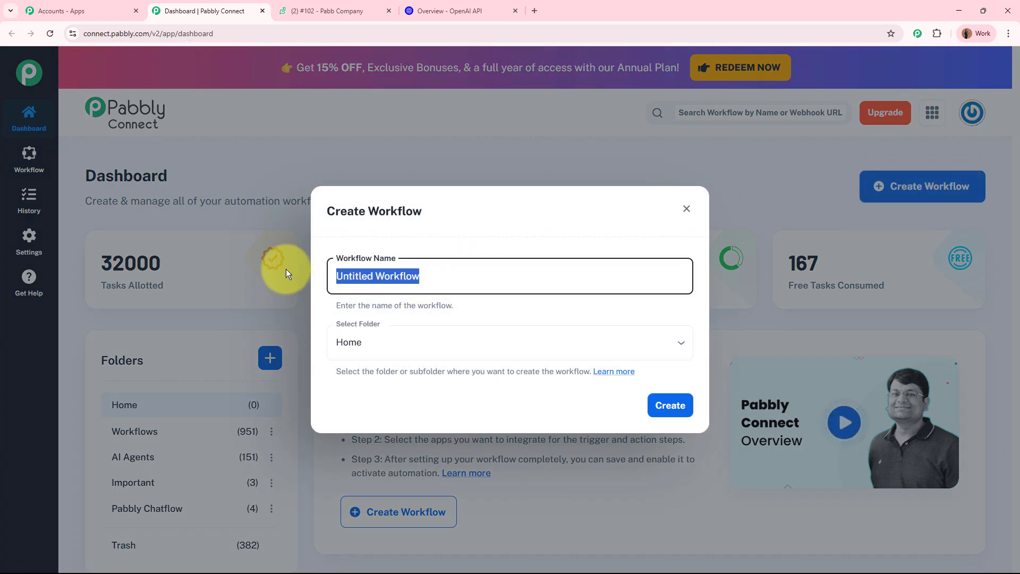
{"action": "type", "text": "AI Agent to Automate Customer Complaint Categorization"}
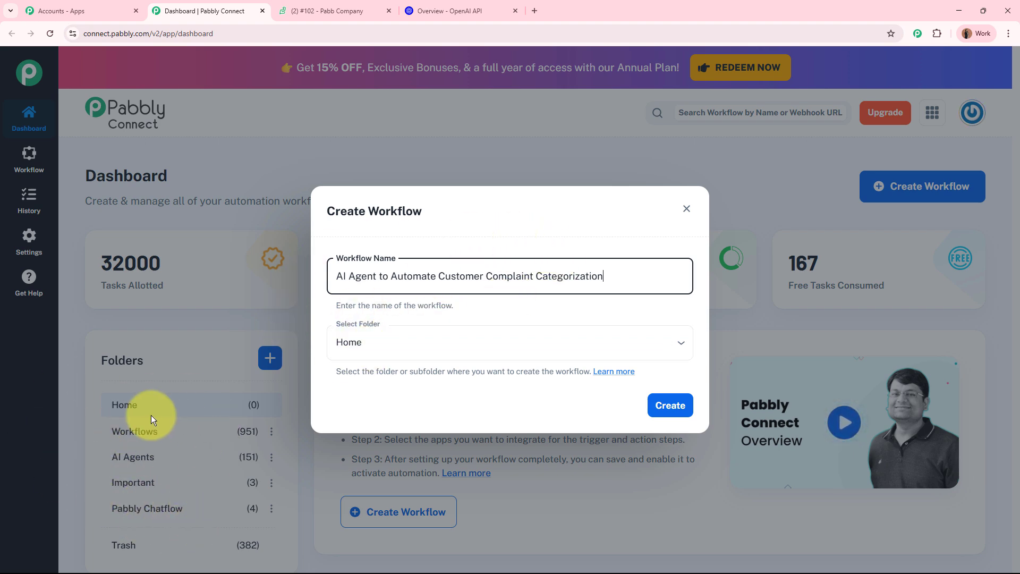
{"action": "left_click", "coordinate": [431, 341]}
{"action": "left_click", "coordinate": [404, 423]}
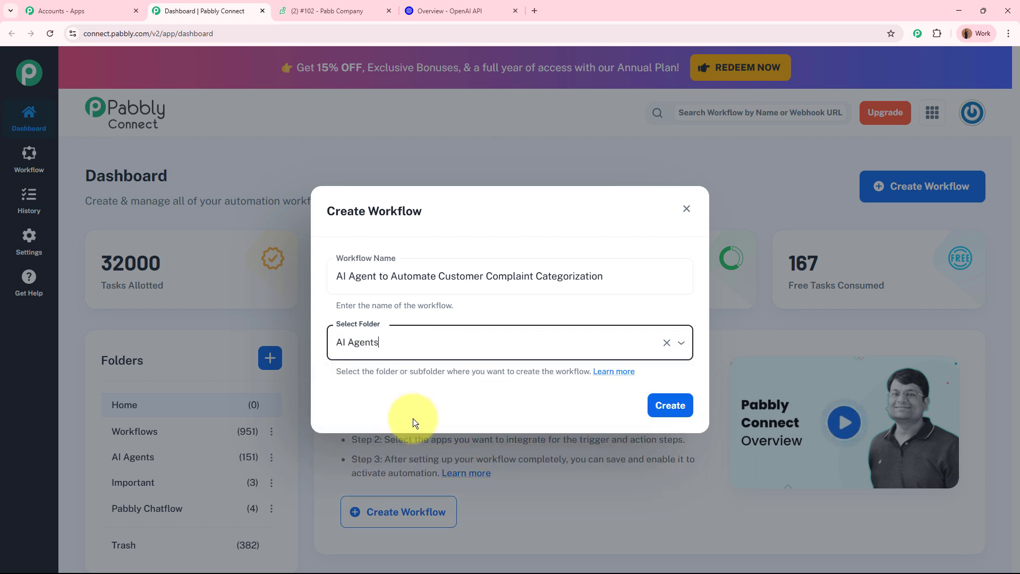
{"action": "left_click", "coordinate": [676, 410]}
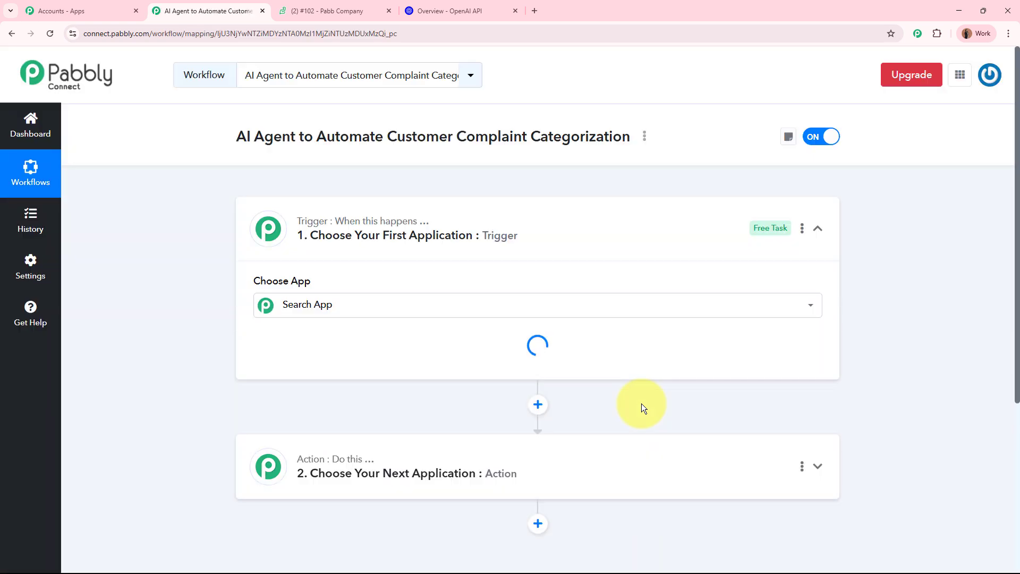
- Choose Zoho Desk as the trigger app with Configure Webhook as its trigger event
{"action": "left_click", "coordinate": [400, 246]}
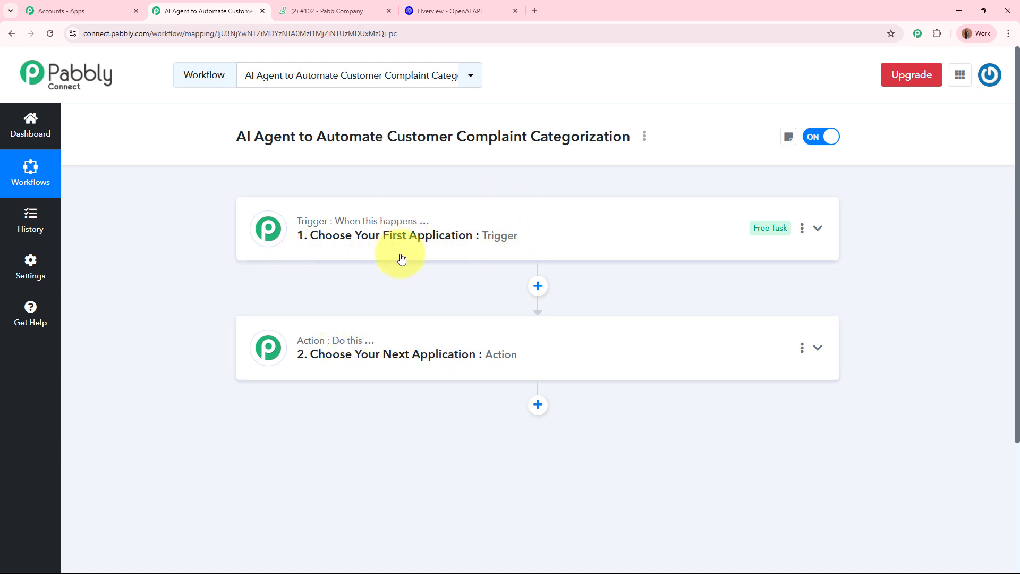
{"action": "left_click", "coordinate": [593, 236]}
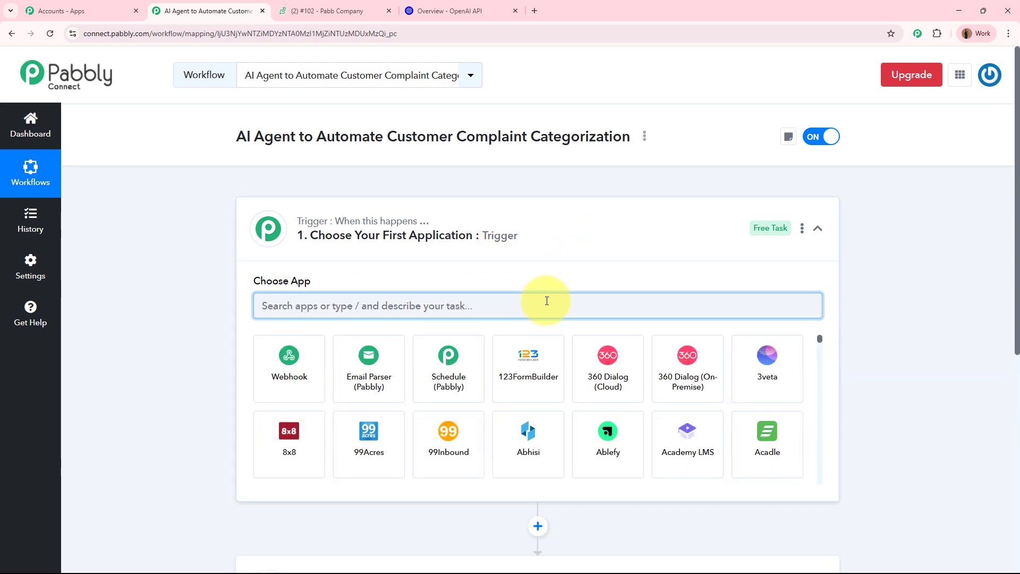
{"action": "type", "text": "Zoho"}
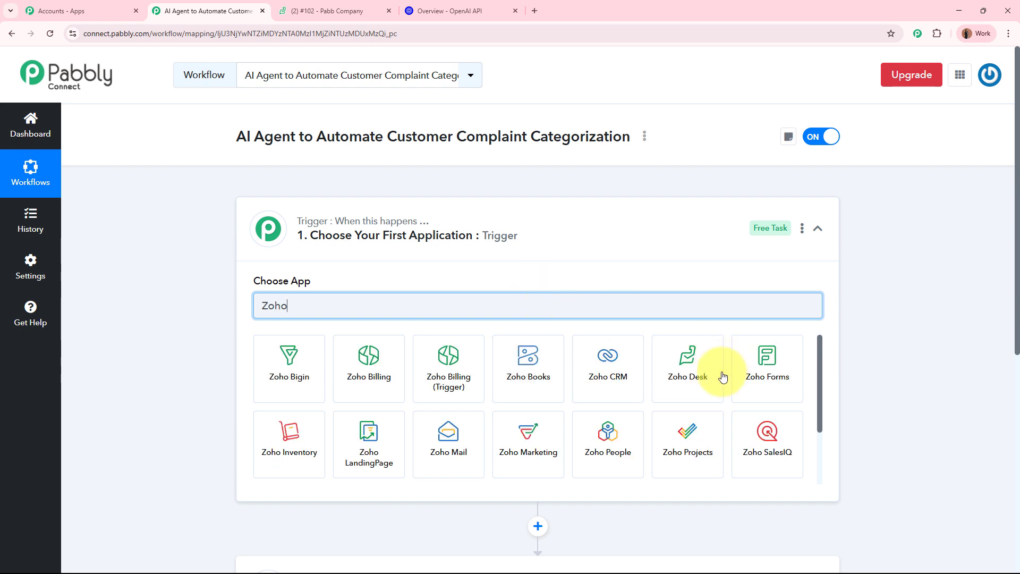
{"action": "left_click", "coordinate": [688, 387]}
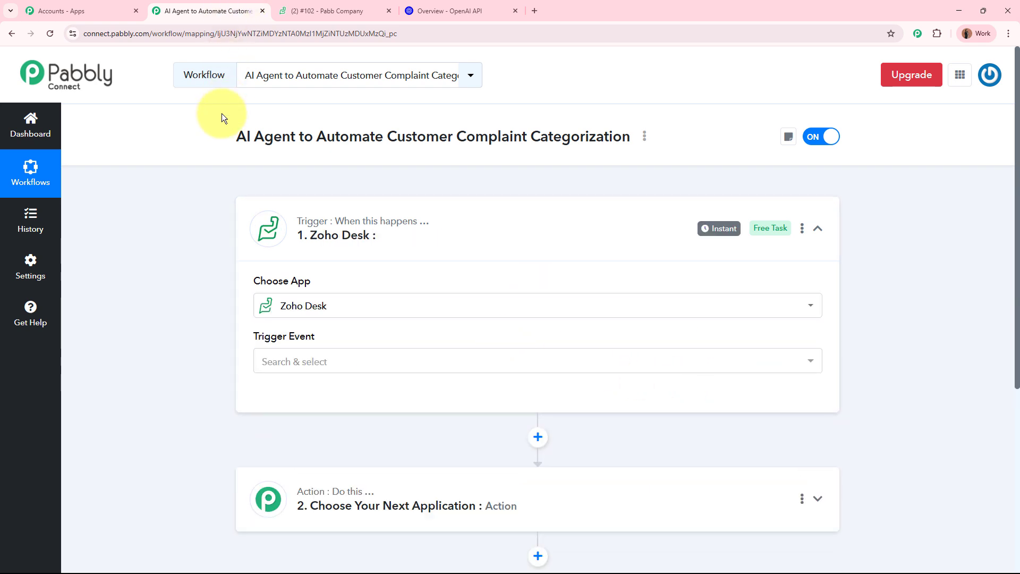
{"action": "left_click", "coordinate": [325, 8]}
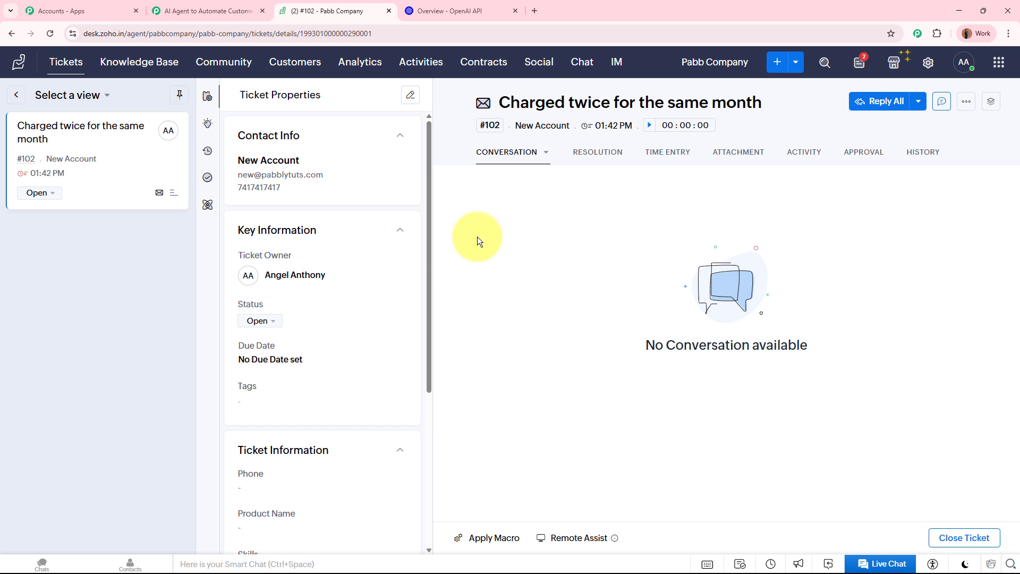
{"action": "left_click", "coordinate": [221, 16]}
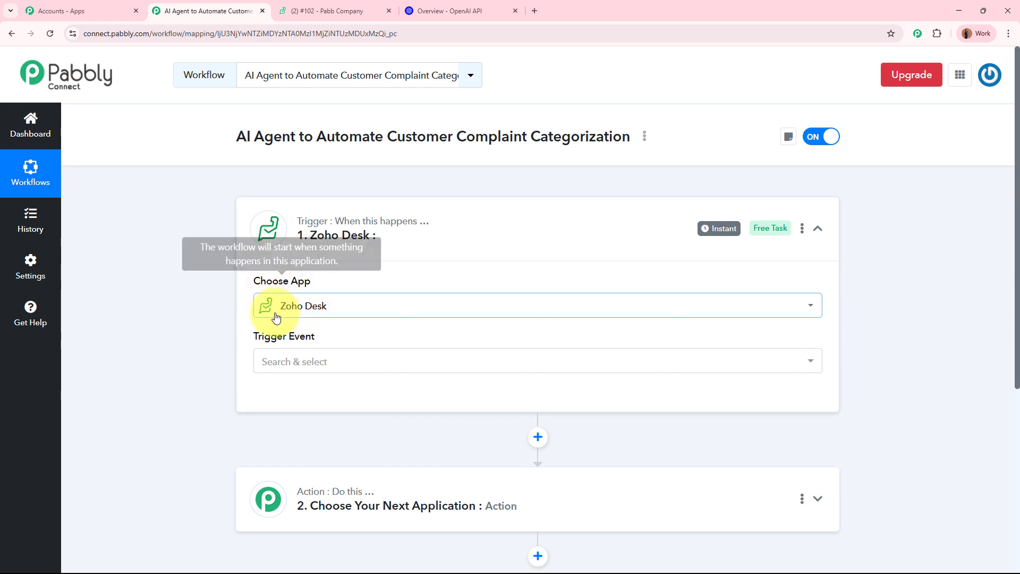
{"action": "left_click", "coordinate": [337, 356]}
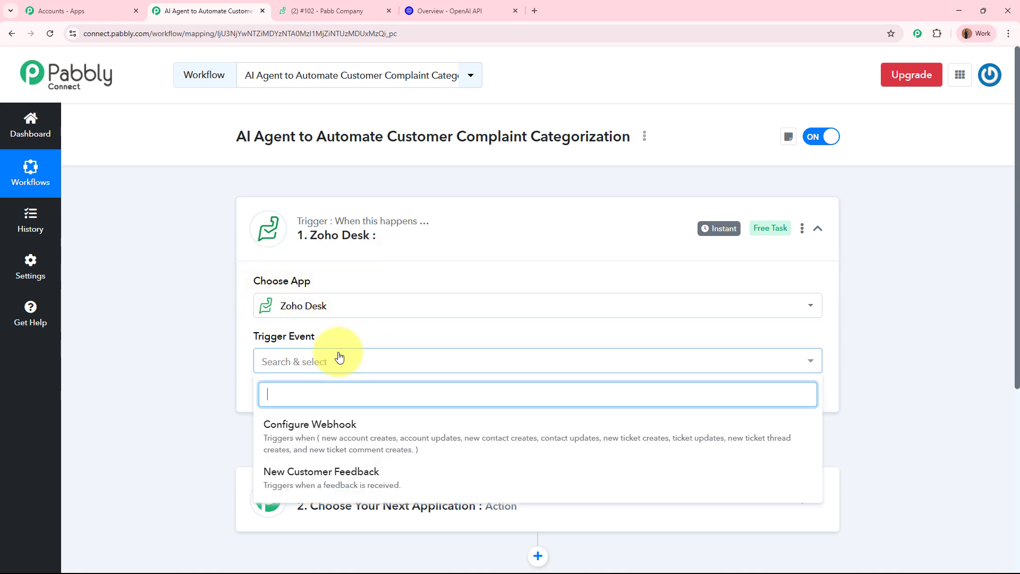
{"action": "left_click", "coordinate": [335, 440]}
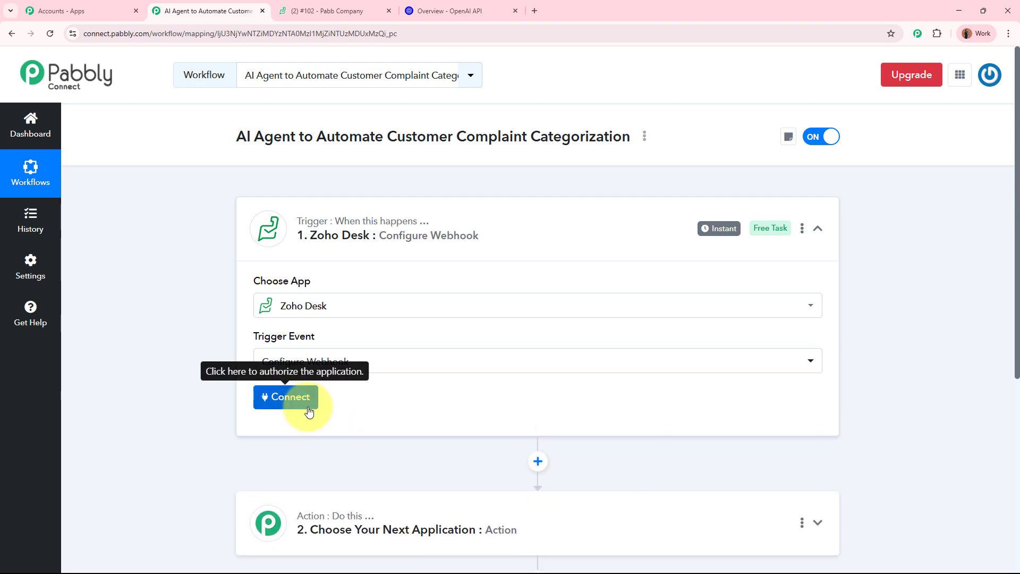
- Add a new Zoho Desk connection using the domain zoho.in copied from the Zoho Desk address
{"action": "left_click", "coordinate": [287, 399]}
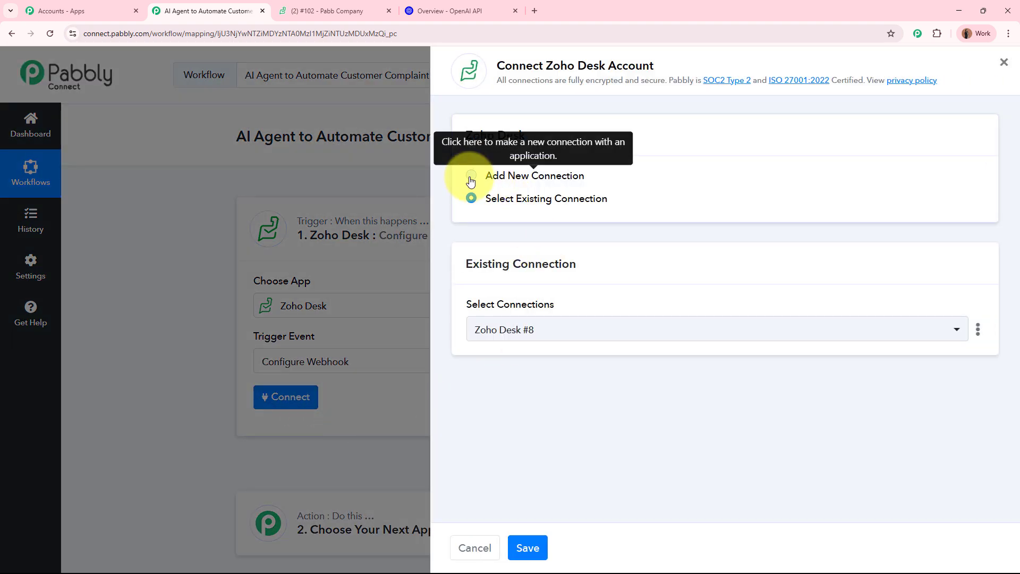
{"action": "left_click", "coordinate": [470, 175]}
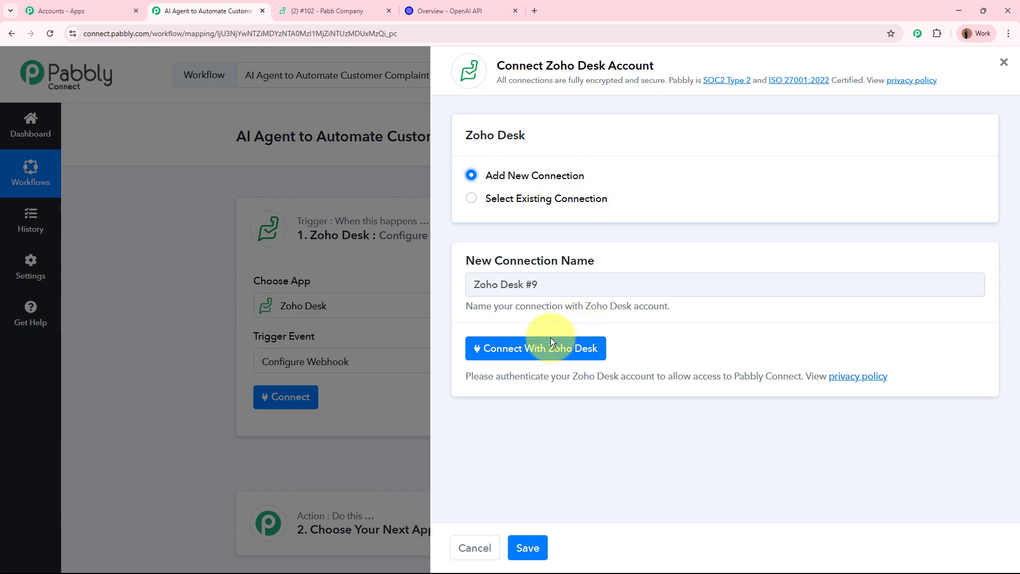
{"action": "left_click", "coordinate": [594, 353]}
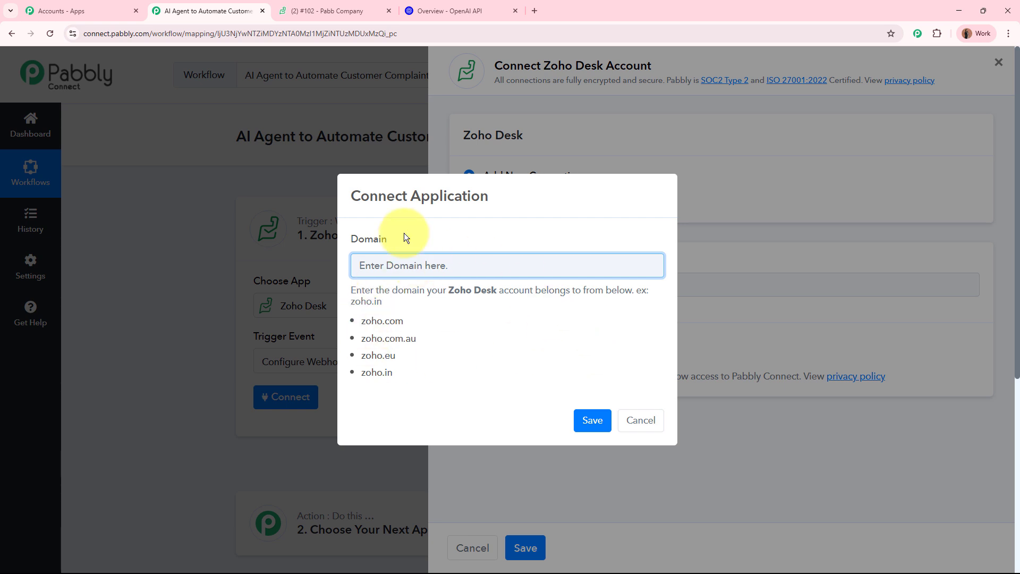
{"action": "left_click", "coordinate": [346, 10]}
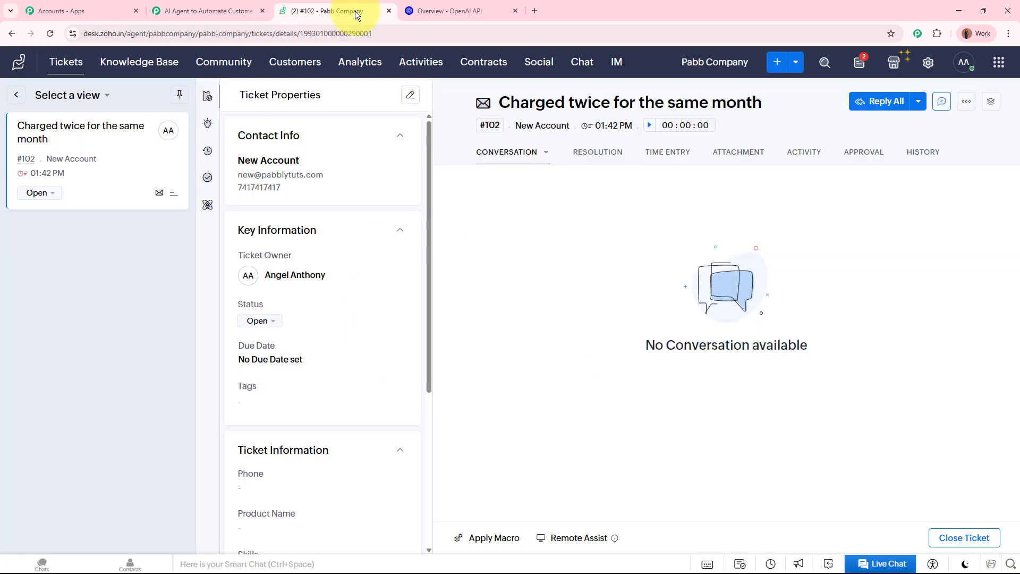
{"action": "left_click", "coordinate": [375, 32]}
{"action": "left_click", "coordinate": [111, 31]}
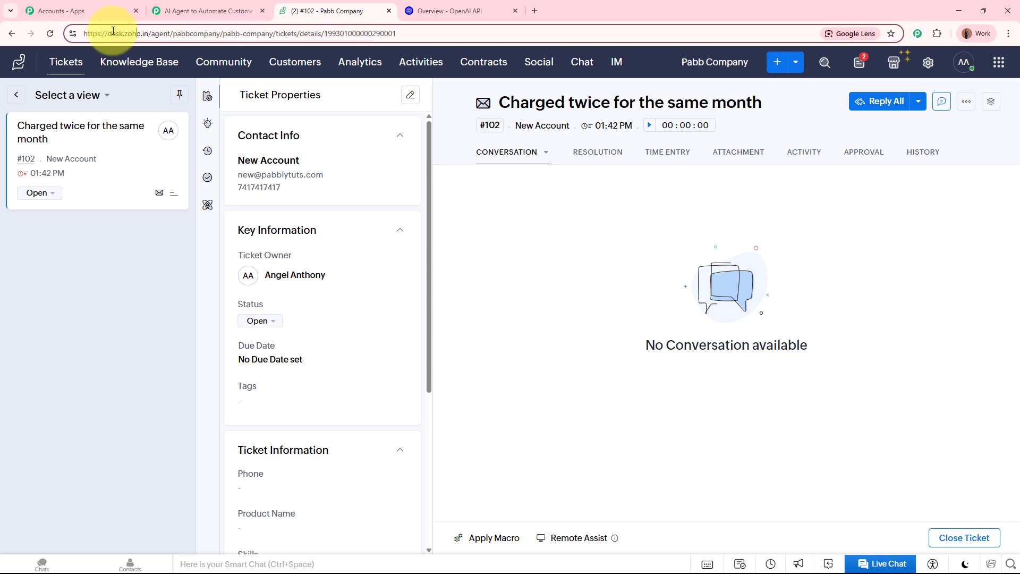
{"action": "left_click_drag", "start_coordinate": [125, 33], "coordinate": [148, 33]}
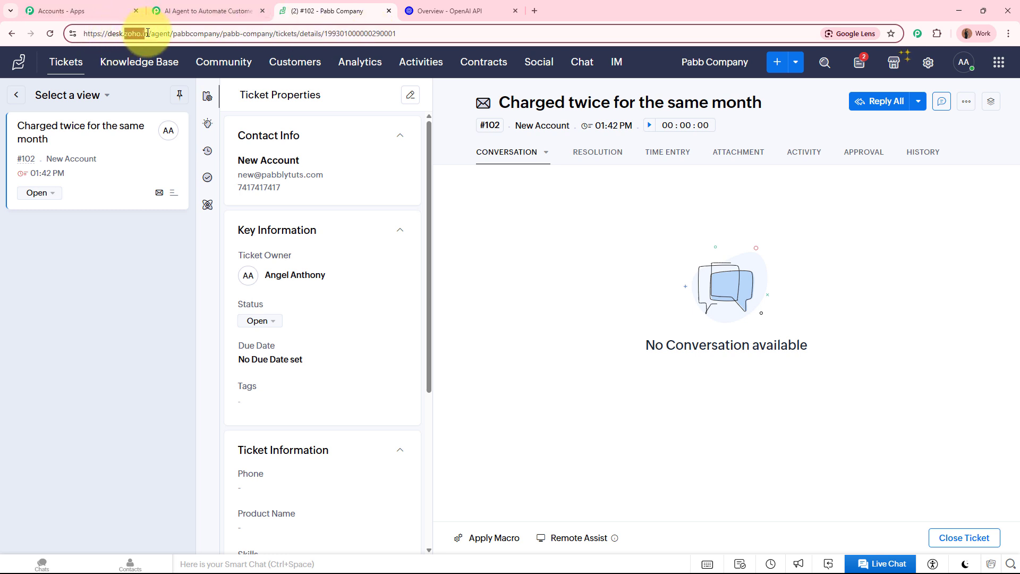
{"action": "key", "text": "ctrl+c"}
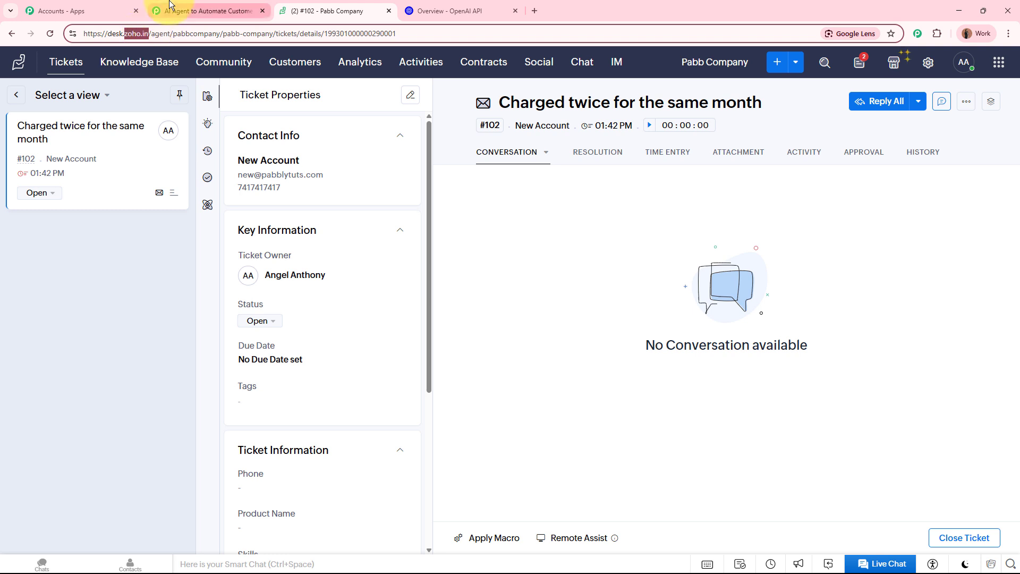
{"action": "left_click", "coordinate": [208, 11]}
{"action": "key", "text": "ctrl+v"}
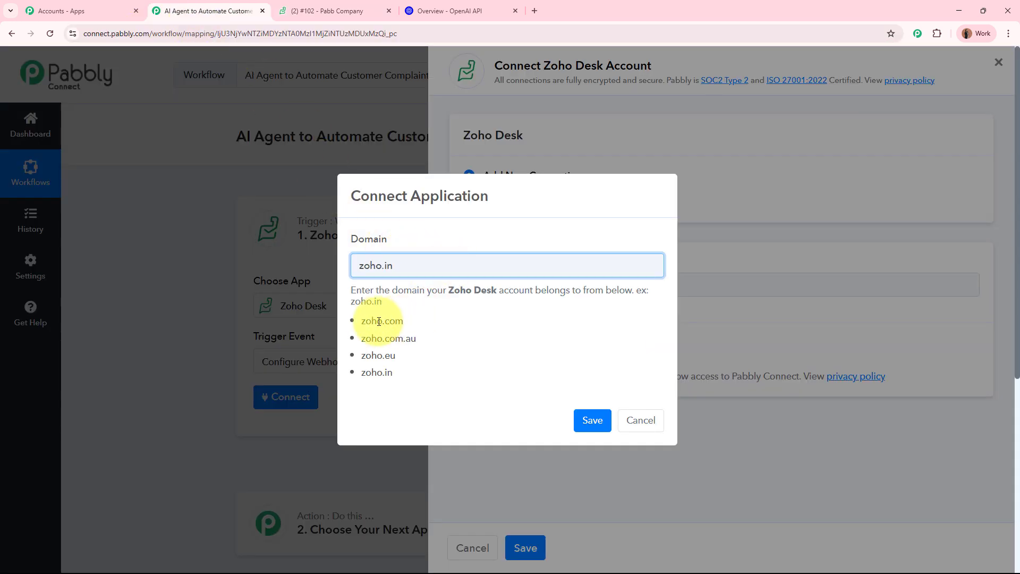
- Save the domain and accept Zoho's consent screen to authorize Pabbly Connect
{"action": "left_click_drag", "start_coordinate": [362, 321], "coordinate": [400, 372]}
{"action": "left_click", "coordinate": [406, 372]}
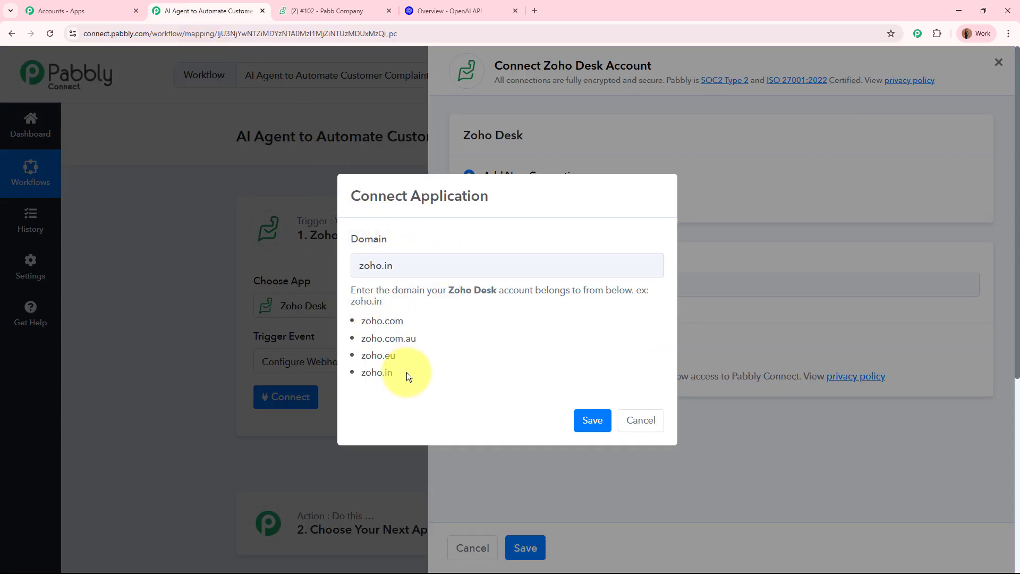
{"action": "left_click", "coordinate": [594, 420]}
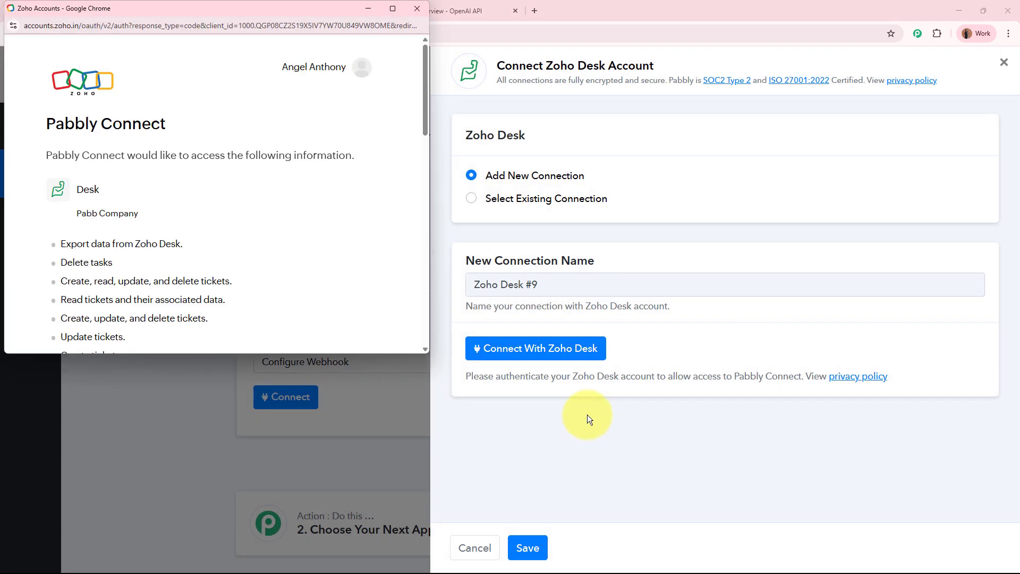
{"action": "scroll", "coordinate": [271, 197], "scroll_direction": "down", "scroll_amount": 15}
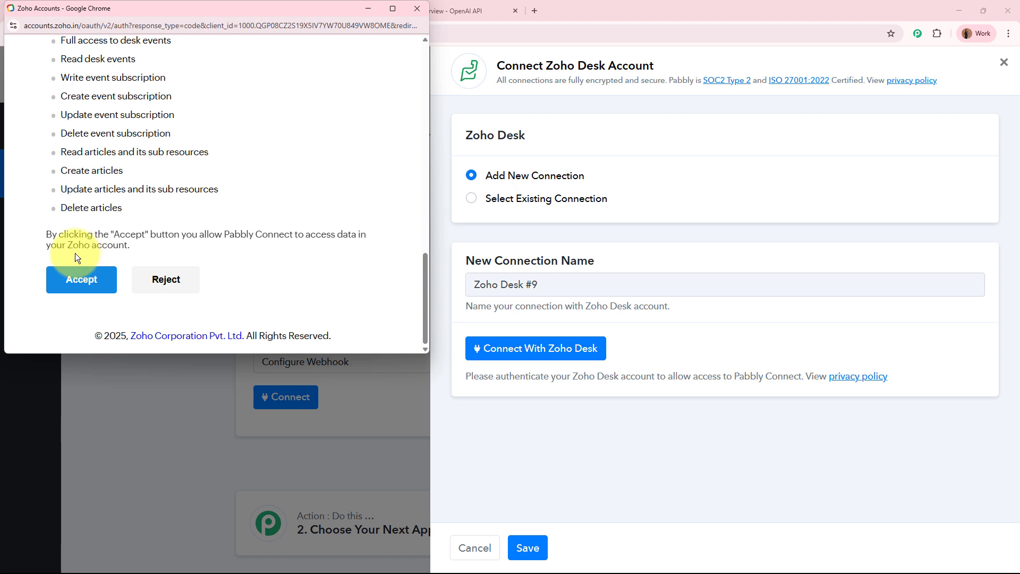
{"action": "left_click", "coordinate": [80, 288]}
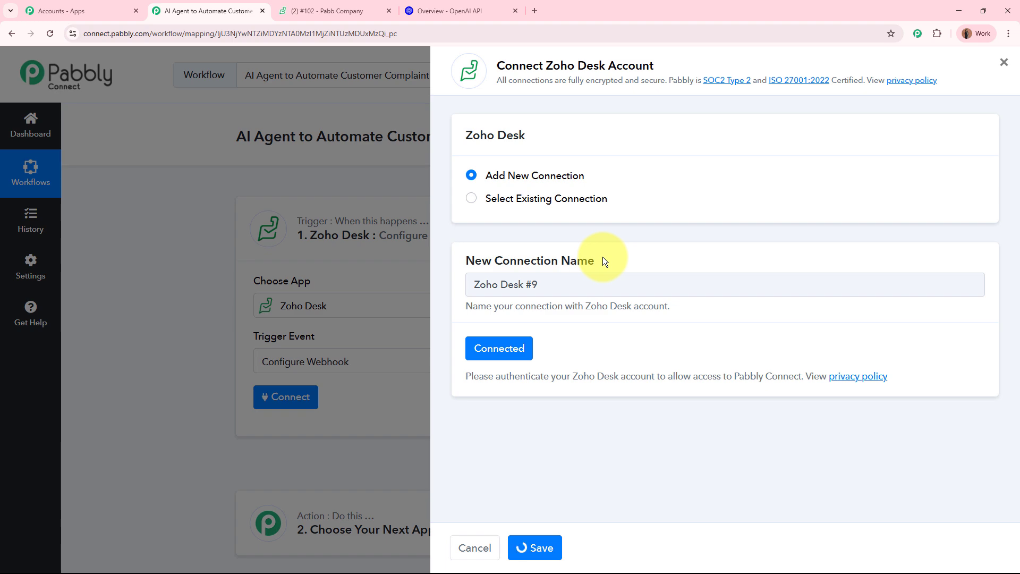
- Name the Zoho Desk webhook 'New Ticket Created'
{"action": "scroll", "coordinate": [162, 308], "scroll_direction": "down", "scroll_amount": 3}
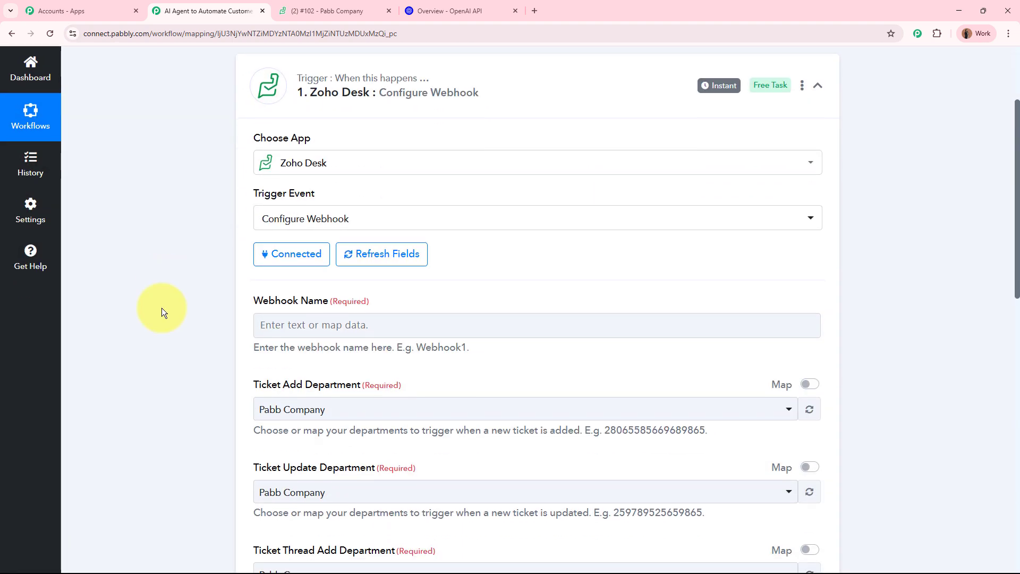
{"action": "scroll", "coordinate": [161, 308], "scroll_direction": "down", "scroll_amount": 1}
{"action": "left_click_drag", "start_coordinate": [255, 231], "coordinate": [388, 259]}
{"action": "left_click", "coordinate": [387, 261]}
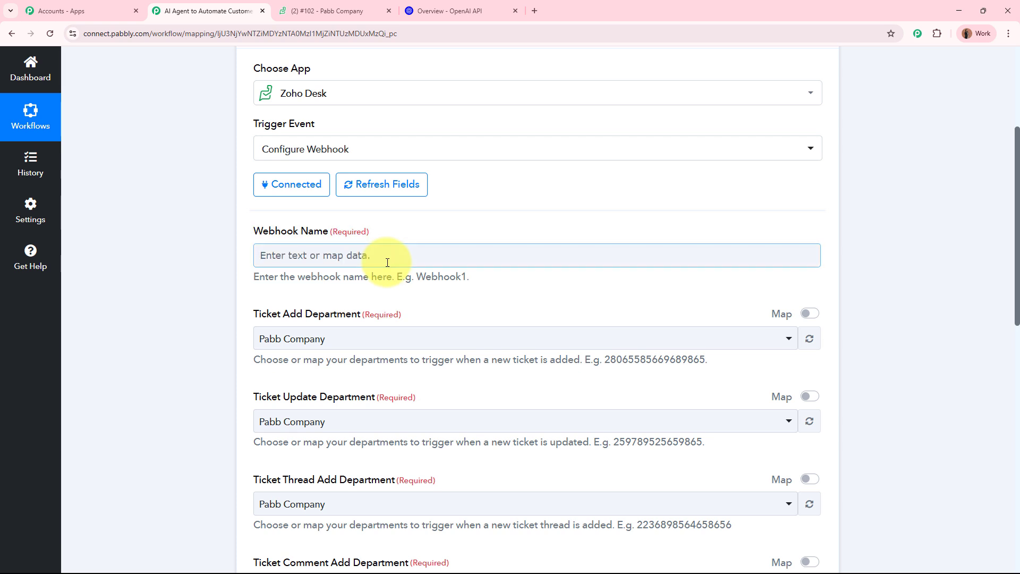
{"action": "type", "text": "New Ticket Created"}
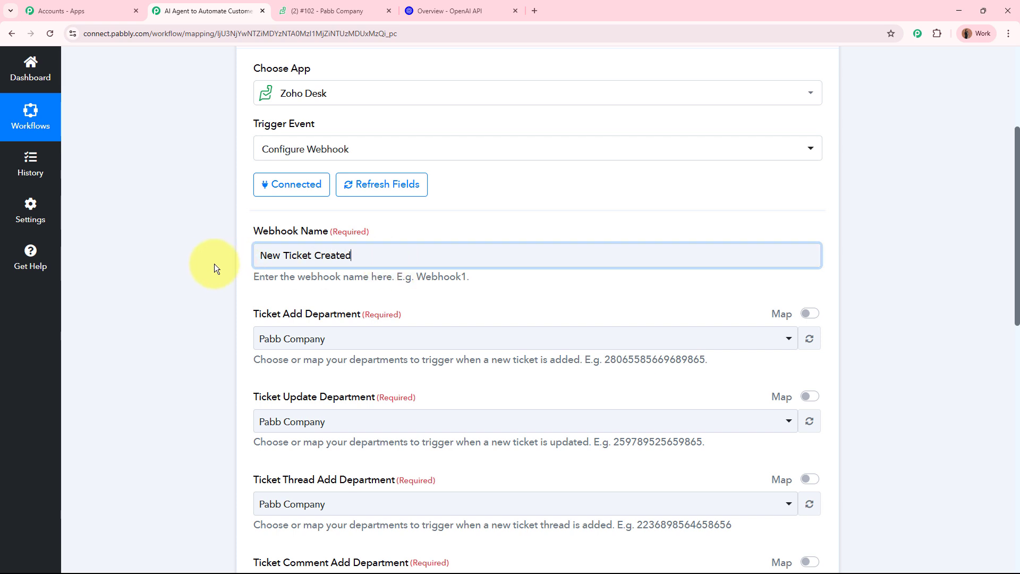
{"action": "left_click", "coordinate": [202, 256]}
- Confirm all four department fields are set to Pabb Company
{"action": "scroll", "coordinate": [203, 256], "scroll_direction": "down", "scroll_amount": 3}
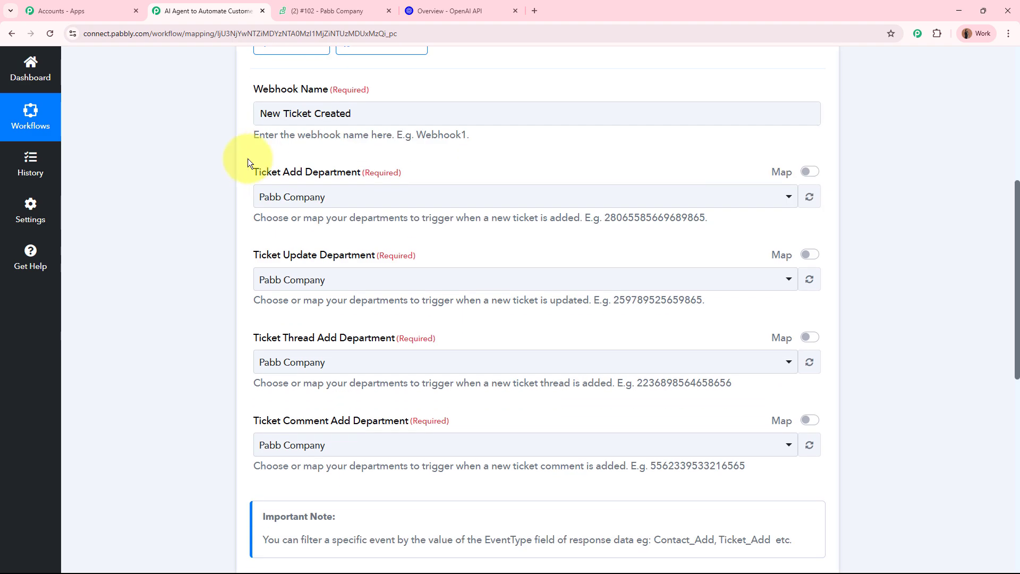
{"action": "left_click_drag", "start_coordinate": [263, 174], "coordinate": [434, 403]}
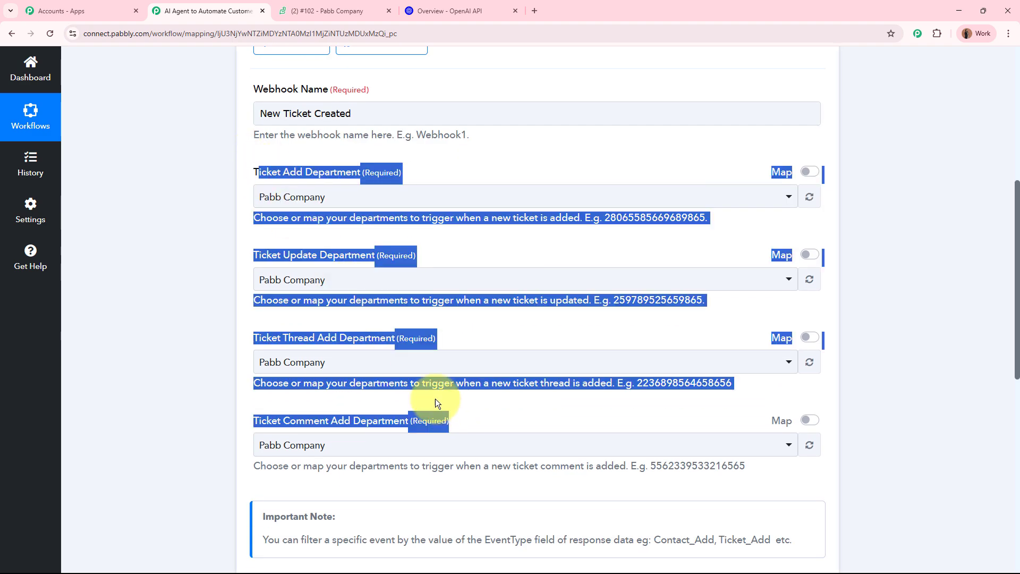
{"action": "left_click", "coordinate": [118, 304]}
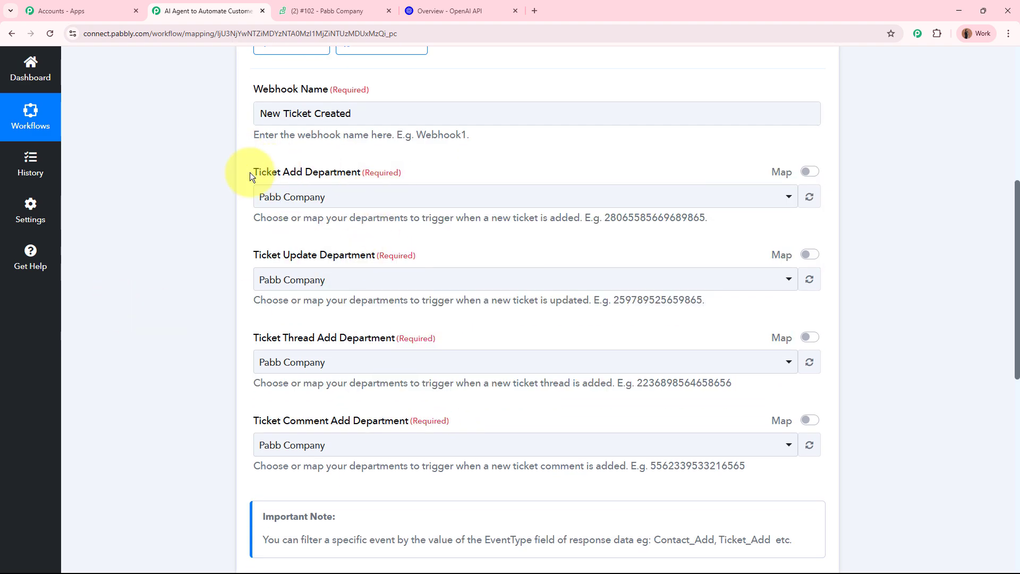
{"action": "left_click", "coordinate": [322, 11]}
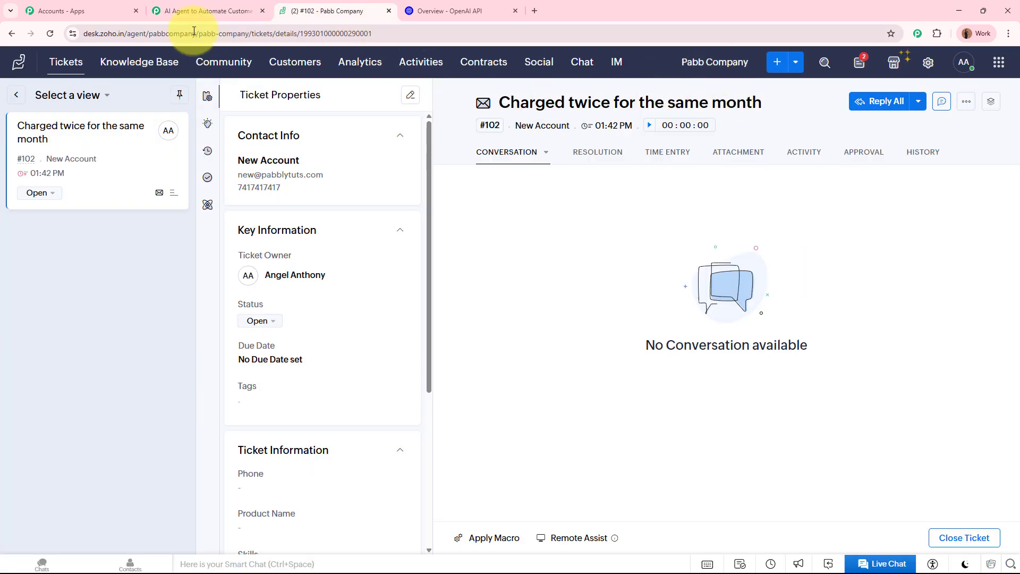
{"action": "left_click", "coordinate": [207, 6]}
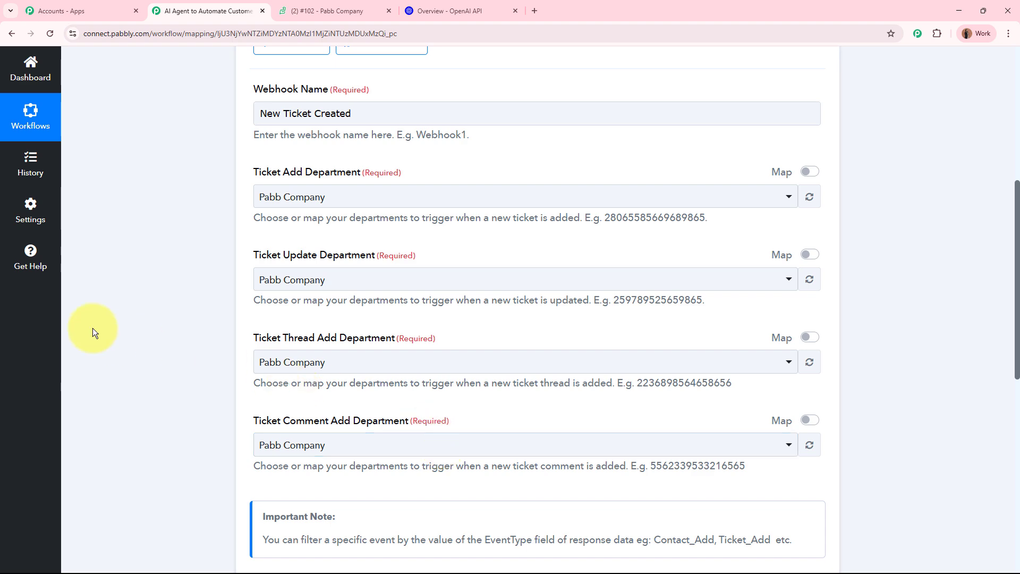
{"action": "scroll", "coordinate": [93, 328], "scroll_direction": "down", "scroll_amount": 8}
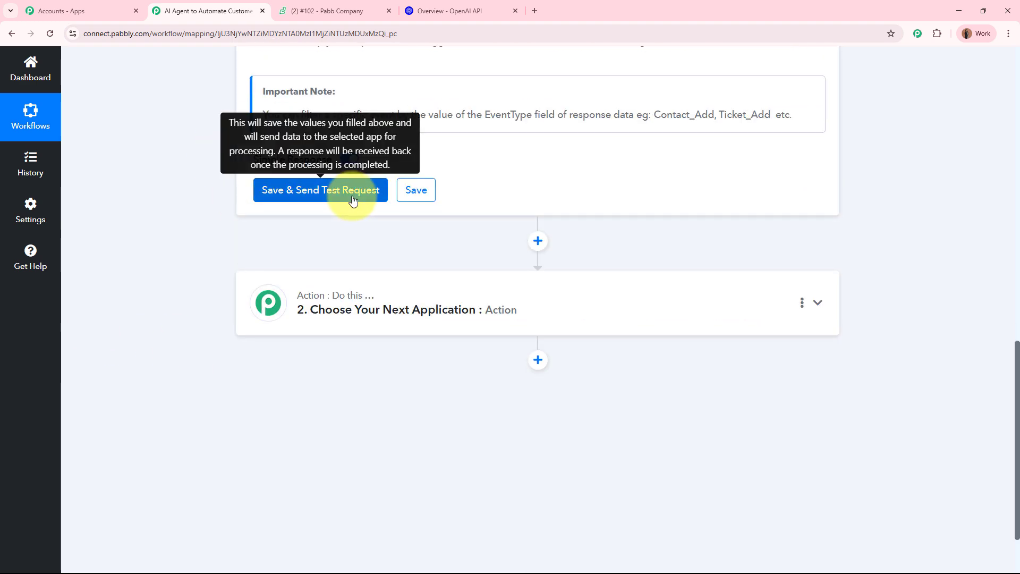
- Save the Zoho Desk trigger so it waits for a test request, then go back to the Zoho Desk tickets tab
{"action": "left_click", "coordinate": [354, 200]}
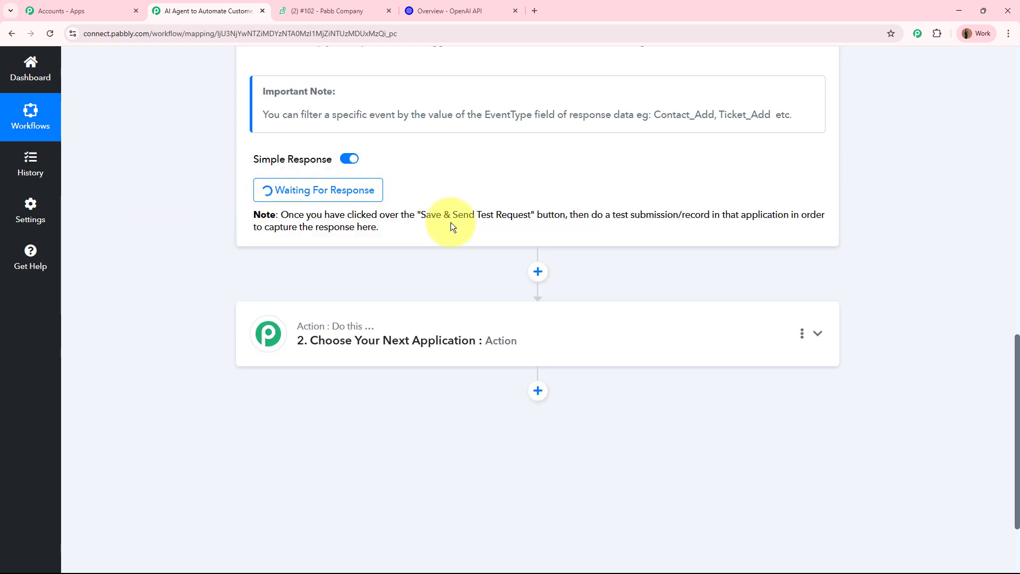
{"action": "scroll", "coordinate": [451, 223], "scroll_direction": "up", "scroll_amount": 15}
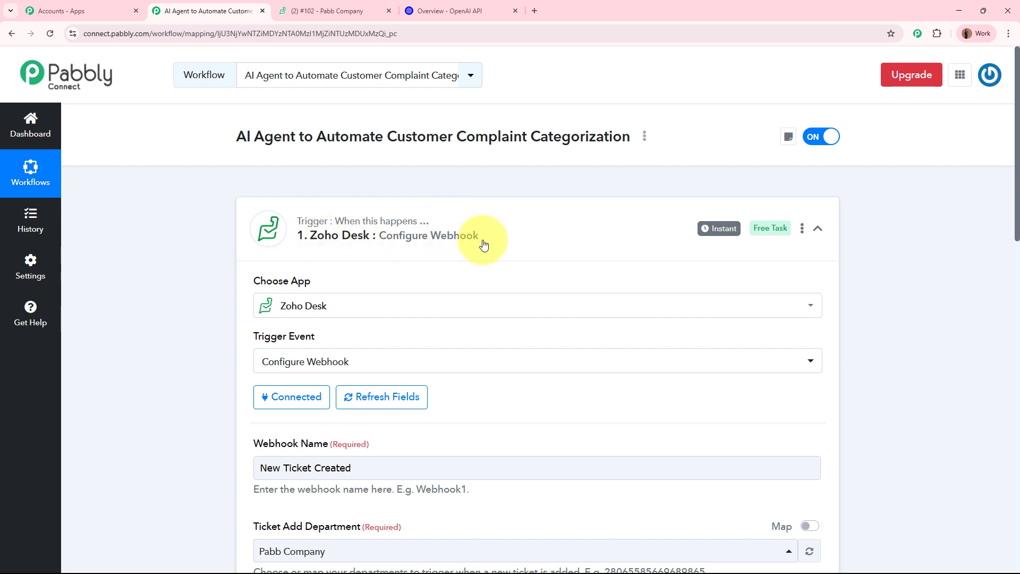
{"action": "left_click", "coordinate": [326, 11]}
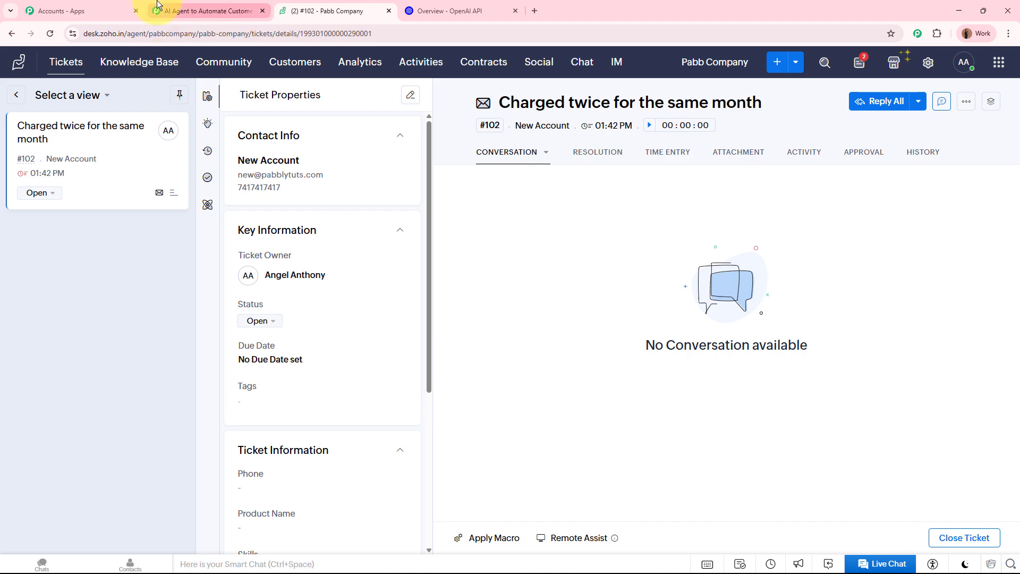
{"action": "left_click", "coordinate": [207, 10]}
{"action": "scroll", "coordinate": [186, 368], "scroll_direction": "down", "scroll_amount": 4}
{"action": "scroll", "coordinate": [186, 368], "scroll_direction": "down", "scroll_amount": 8}
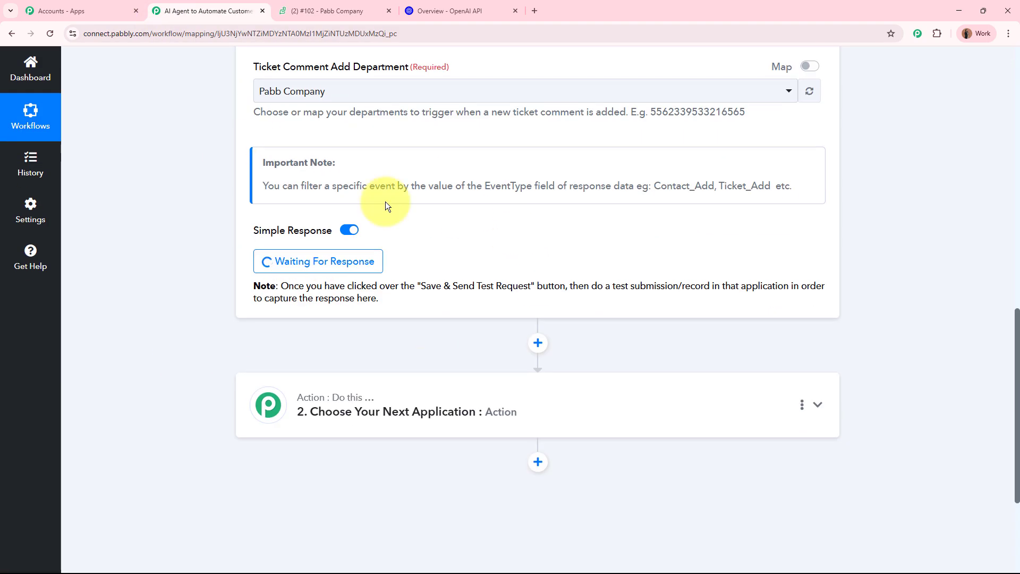
{"action": "scroll", "coordinate": [367, 213], "scroll_direction": "up", "scroll_amount": 3}
{"action": "scroll", "coordinate": [398, 214], "scroll_direction": "up", "scroll_amount": 10}
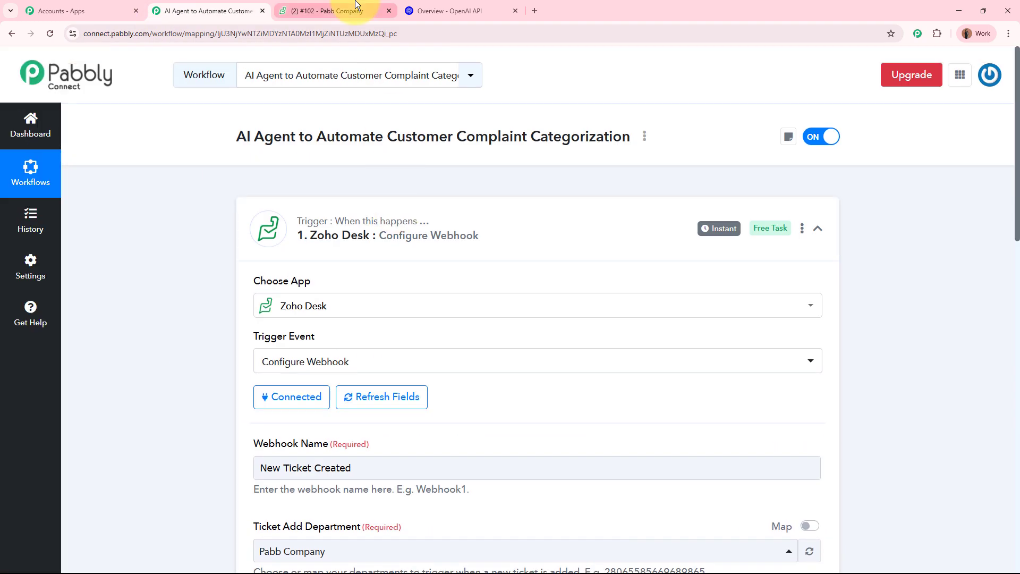
{"action": "left_click", "coordinate": [350, 11]}
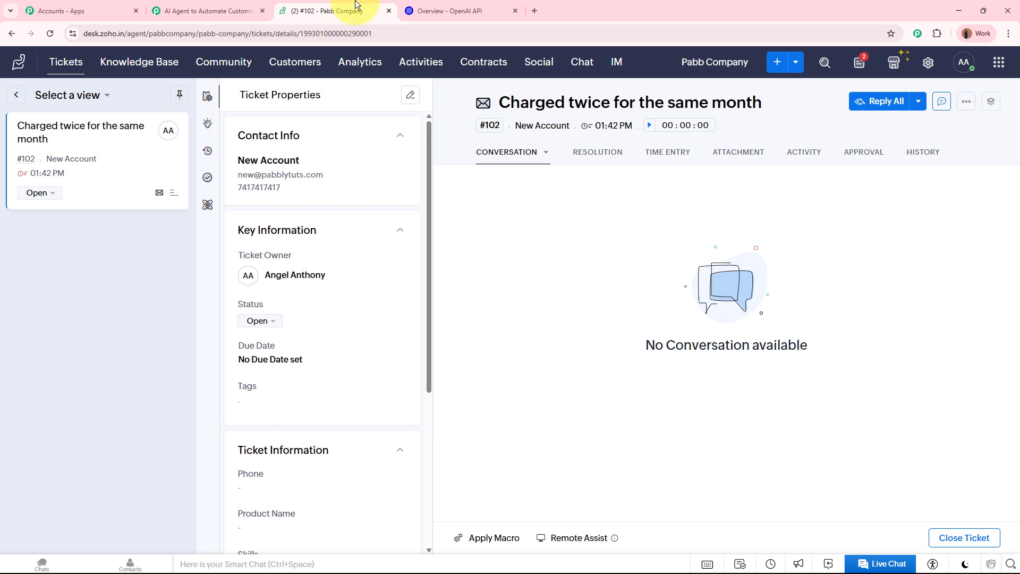
- Start a new ticket for the existing contact with subject 'Data not syncing properly across devices' and a description
{"action": "left_click", "coordinate": [776, 64]}
{"action": "left_click", "coordinate": [175, 185]}
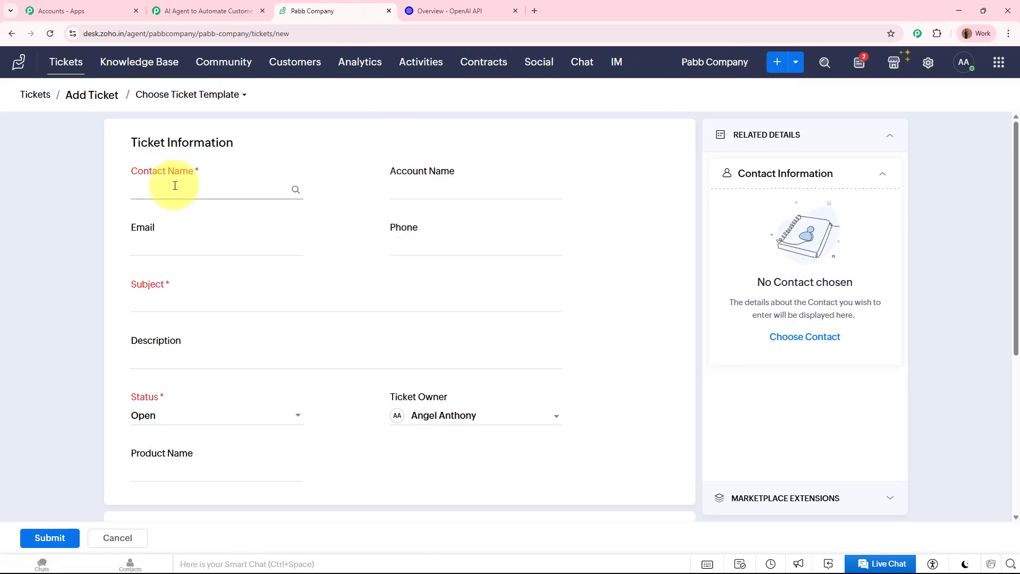
{"action": "type", "text": "new"}
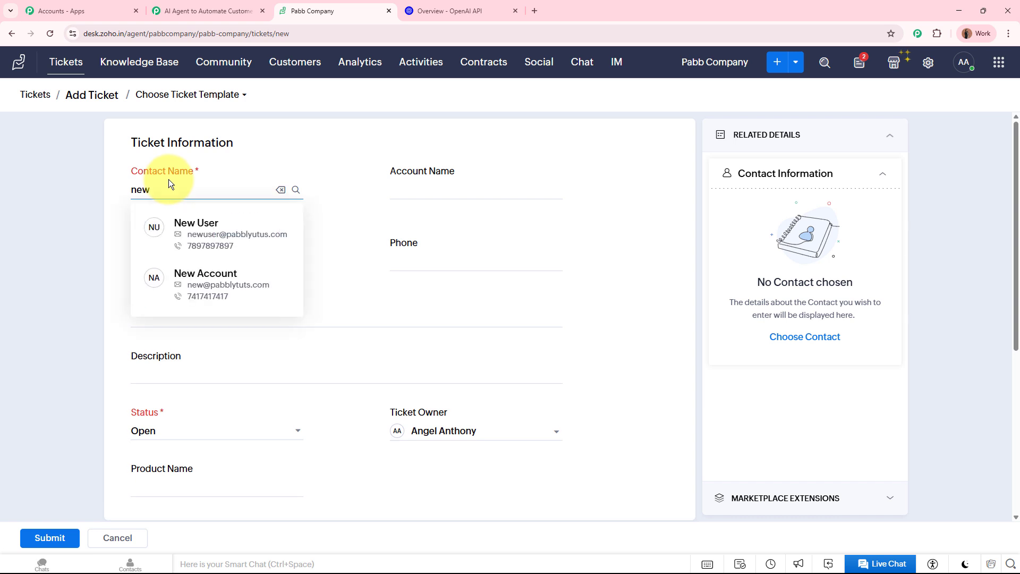
{"action": "left_click", "coordinate": [194, 234]}
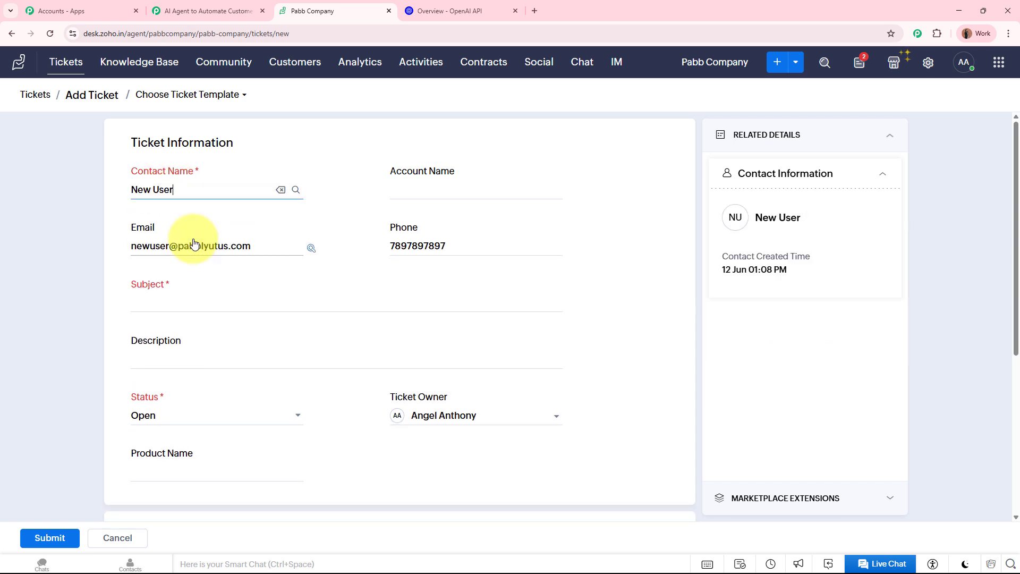
{"action": "scroll", "coordinate": [311, 266], "scroll_direction": "down", "scroll_amount": 3}
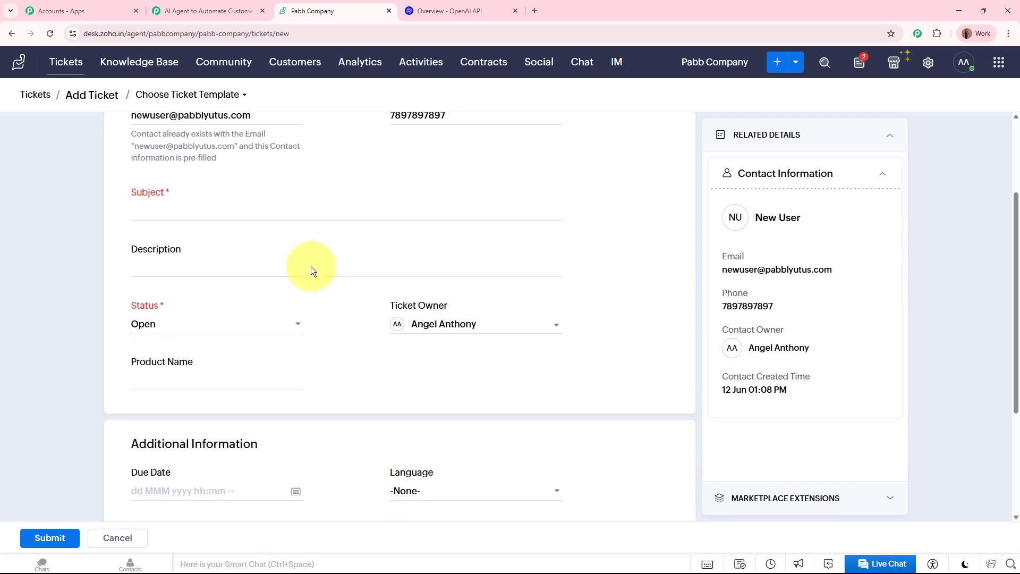
{"action": "left_click", "coordinate": [203, 201]}
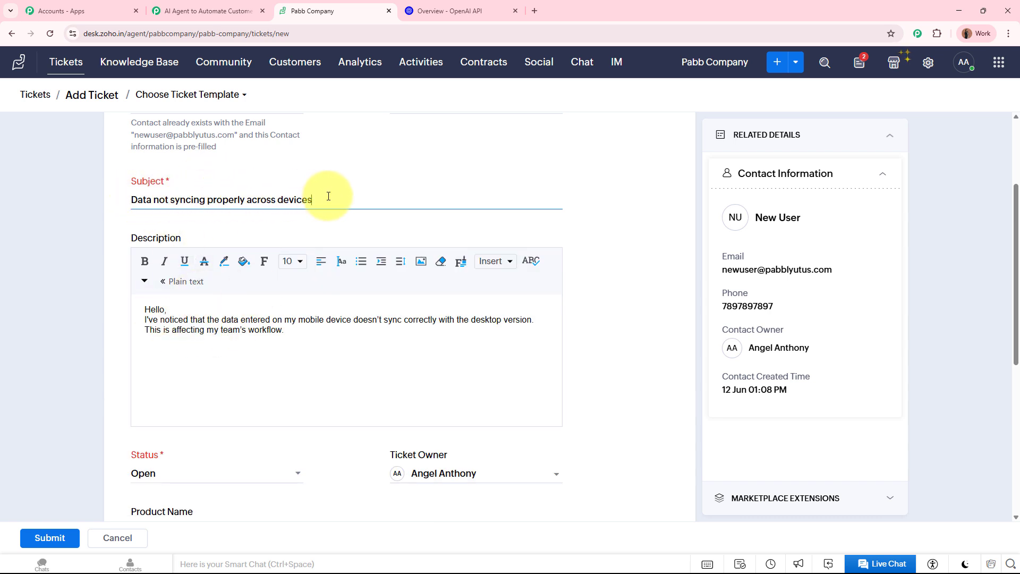
{"action": "left_click", "coordinate": [146, 308]}
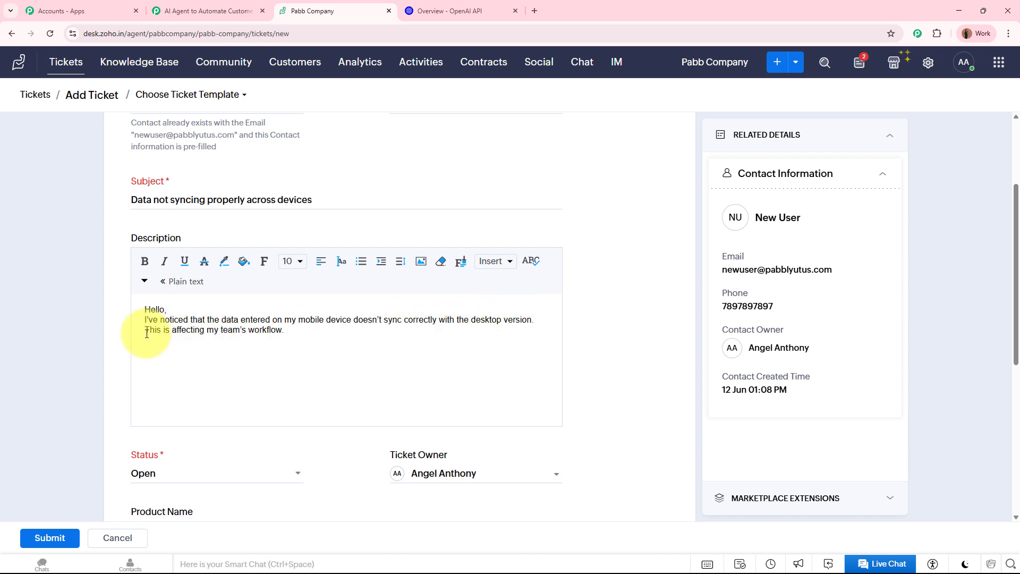
{"action": "left_click", "coordinate": [295, 332]}
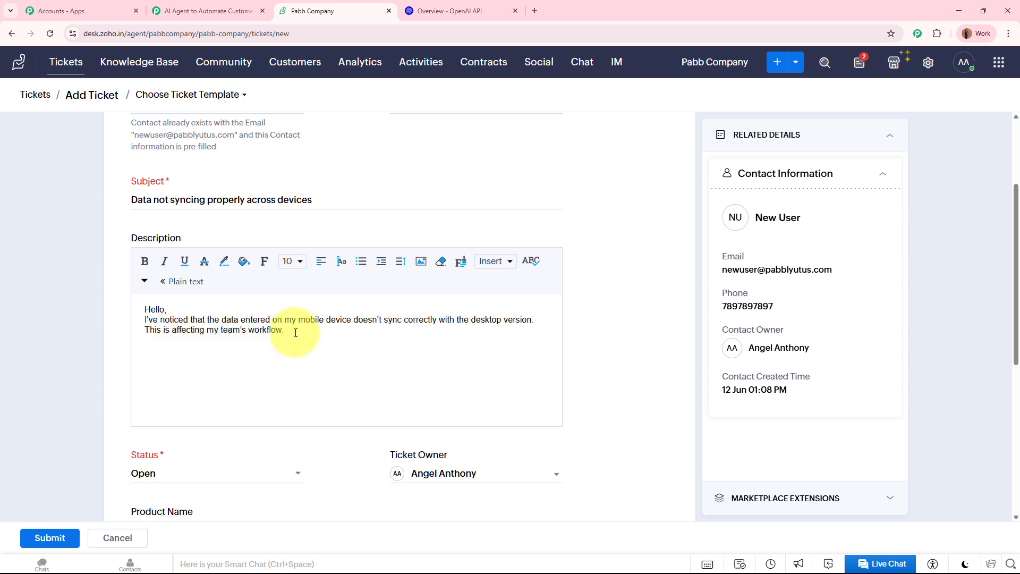
- Set the ticket priority to High and its language to English
{"action": "scroll", "coordinate": [308, 235], "scroll_direction": "up", "scroll_amount": 1}
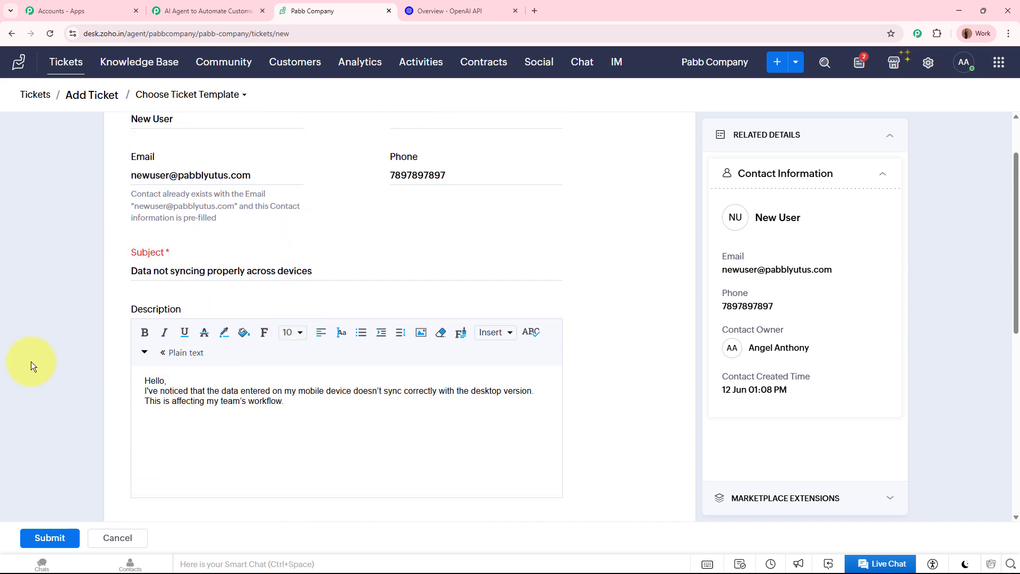
{"action": "scroll", "coordinate": [31, 361], "scroll_direction": "down", "scroll_amount": 3}
{"action": "scroll", "coordinate": [35, 360], "scroll_direction": "down", "scroll_amount": 2}
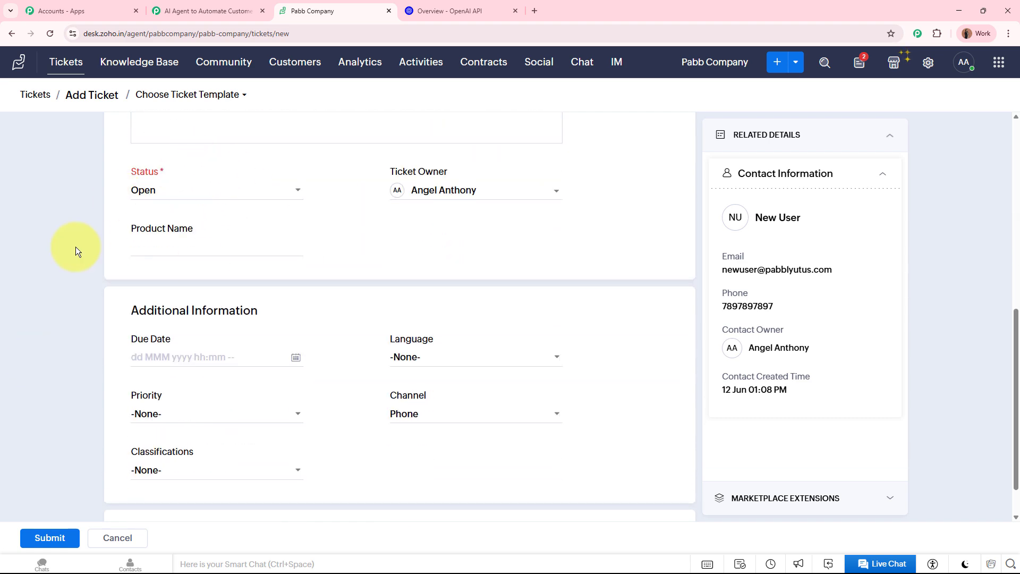
{"action": "scroll", "coordinate": [76, 249], "scroll_direction": "down", "scroll_amount": 1}
{"action": "left_click", "coordinate": [181, 365]}
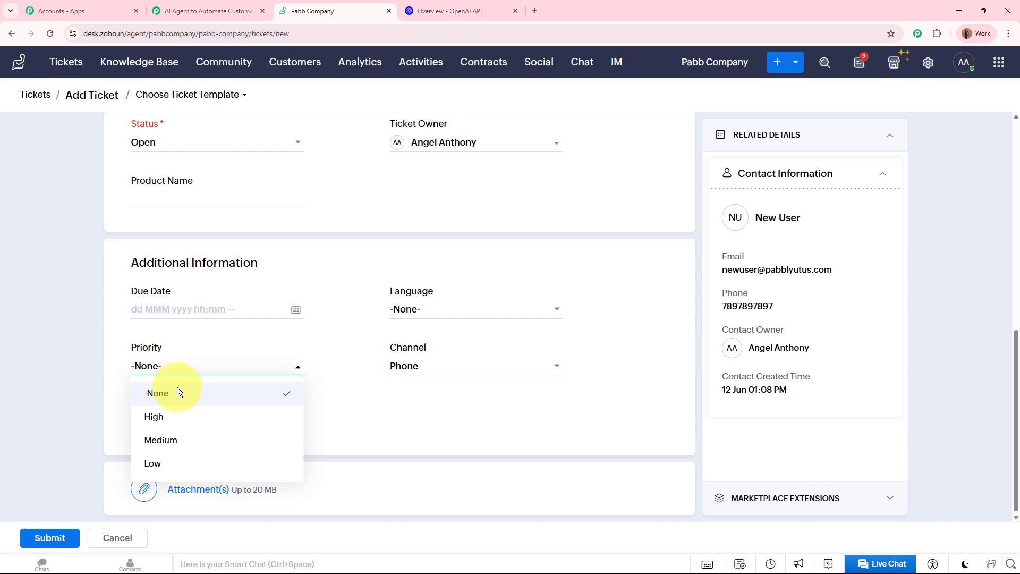
{"action": "left_click", "coordinate": [171, 417]}
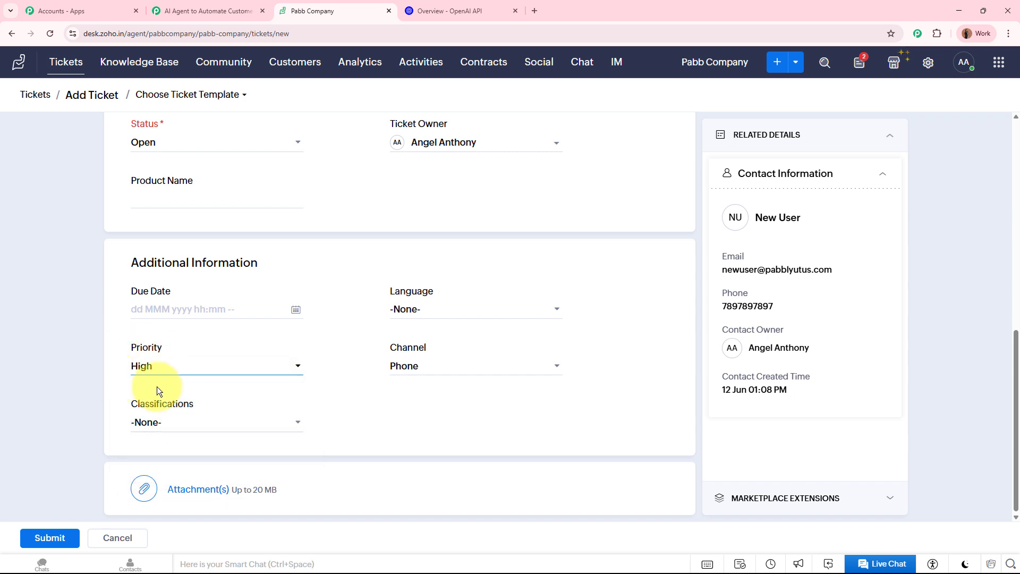
{"action": "left_click", "coordinate": [442, 309]}
{"action": "type", "text": "eng"}
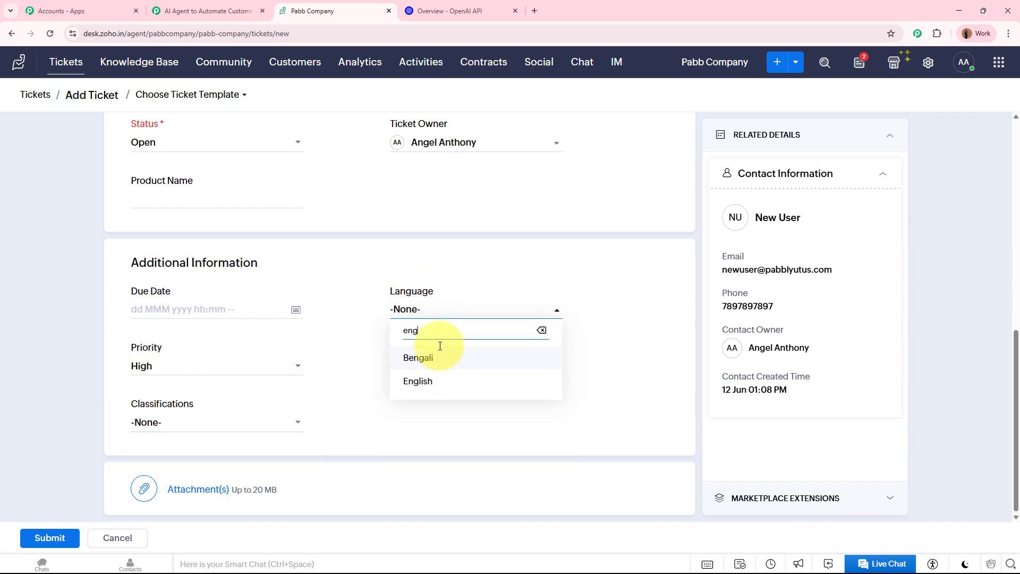
{"action": "left_click", "coordinate": [432, 386]}
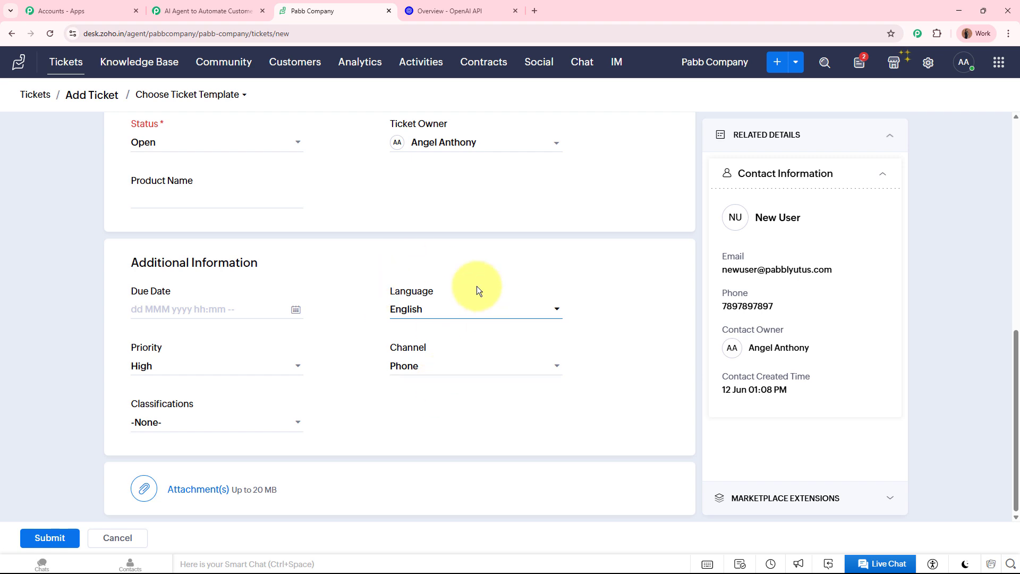
{"action": "scroll", "coordinate": [476, 286], "scroll_direction": "up", "scroll_amount": 9}
{"action": "scroll", "coordinate": [474, 286], "scroll_direction": "down", "scroll_amount": 8}
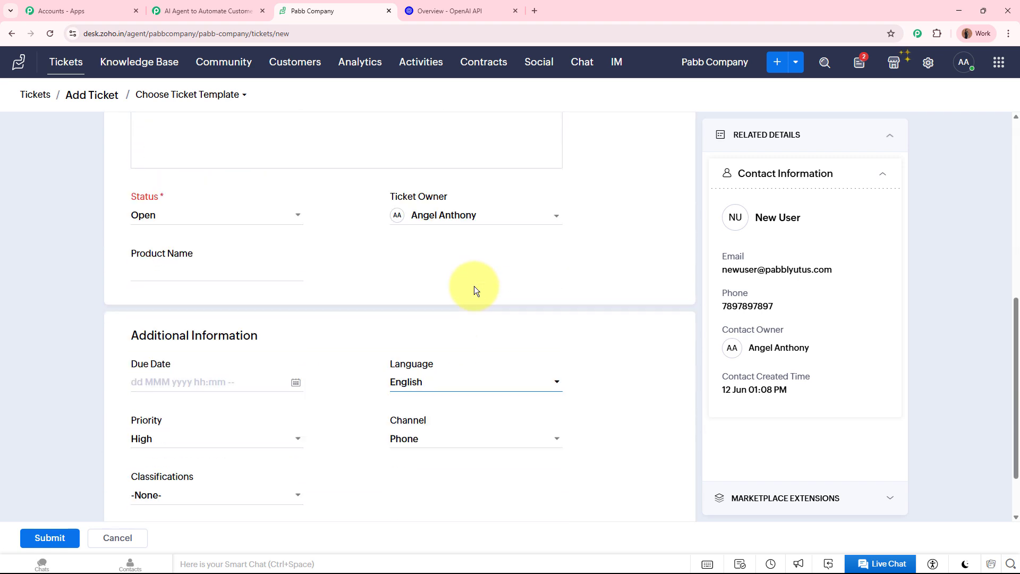
{"action": "scroll", "coordinate": [474, 286], "scroll_direction": "down", "scroll_amount": 2}
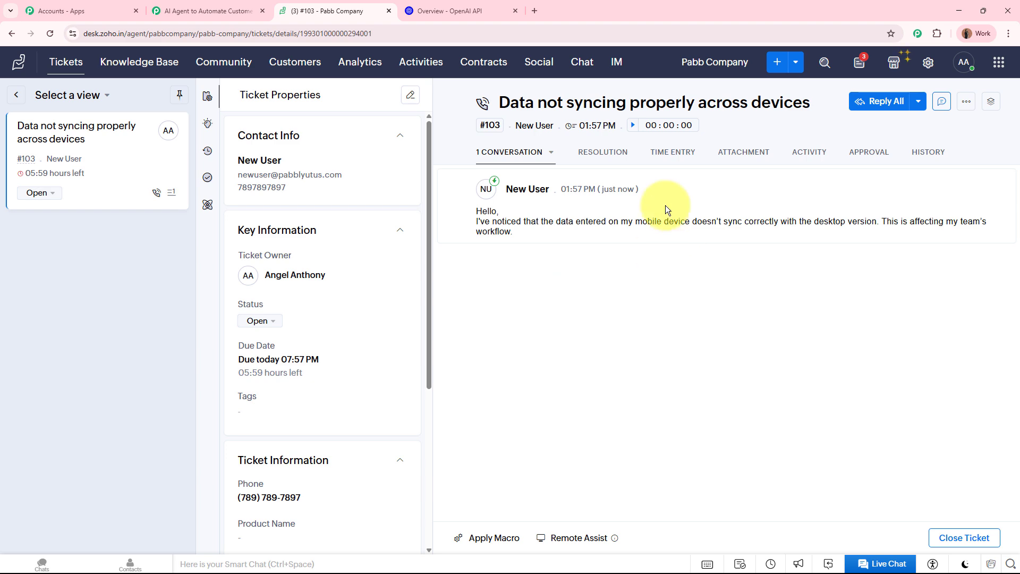
{"action": "left_click", "coordinate": [225, 6]}
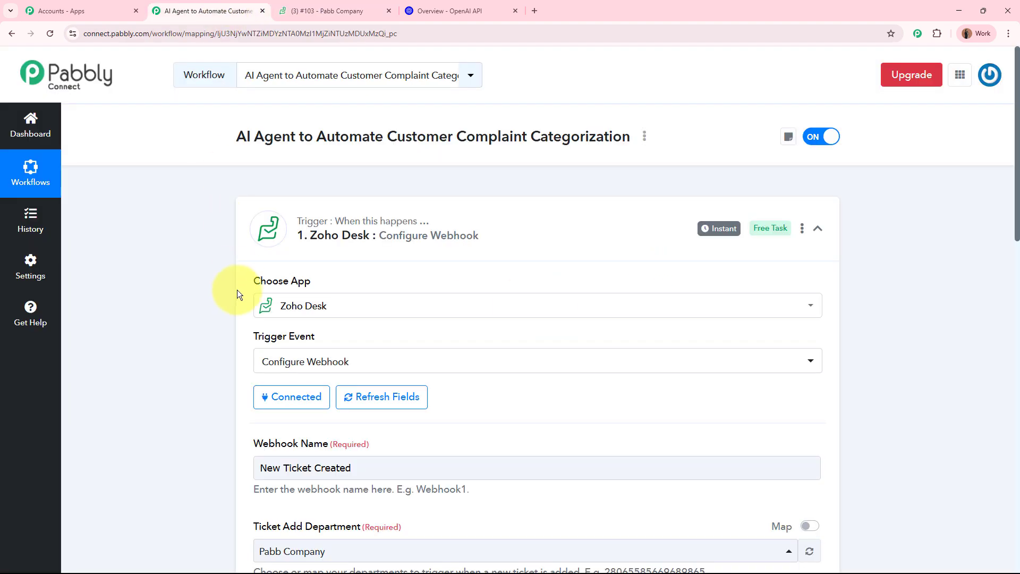
{"action": "scroll", "coordinate": [235, 295], "scroll_direction": "down", "scroll_amount": 12}
{"action": "scroll", "coordinate": [234, 300], "scroll_direction": "down", "scroll_amount": 5}
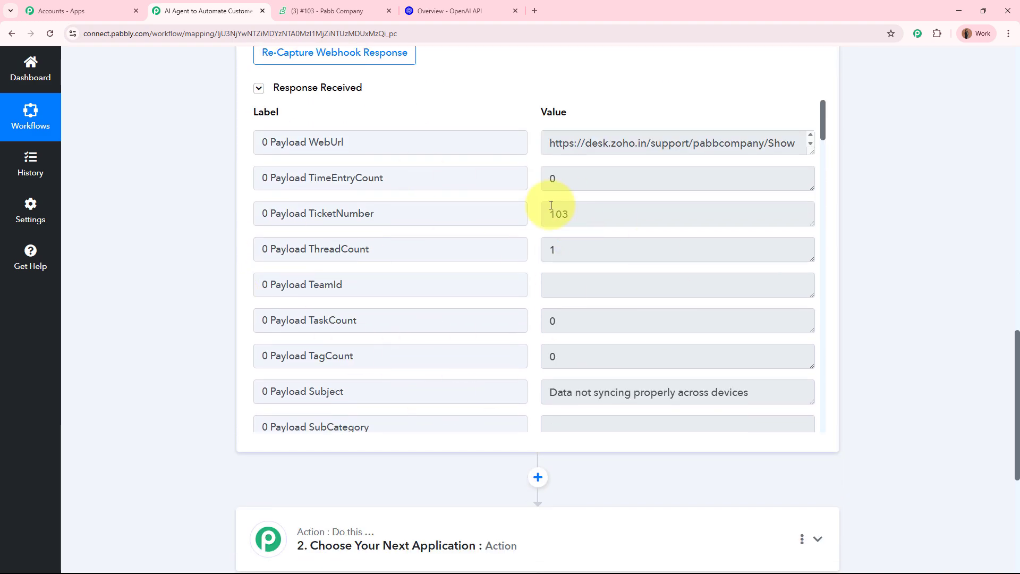
{"action": "scroll", "coordinate": [542, 181], "scroll_direction": "down", "scroll_amount": 3}
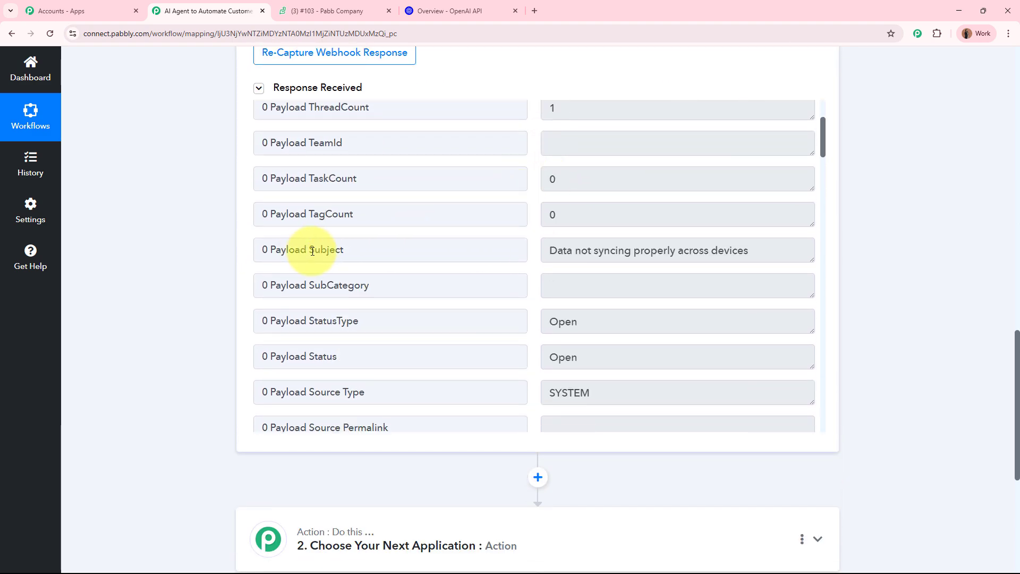
{"action": "double_click", "coordinate": [312, 251]}
{"action": "left_click_drag", "start_coordinate": [552, 251], "coordinate": [753, 252]}
{"action": "left_click", "coordinate": [753, 252]}
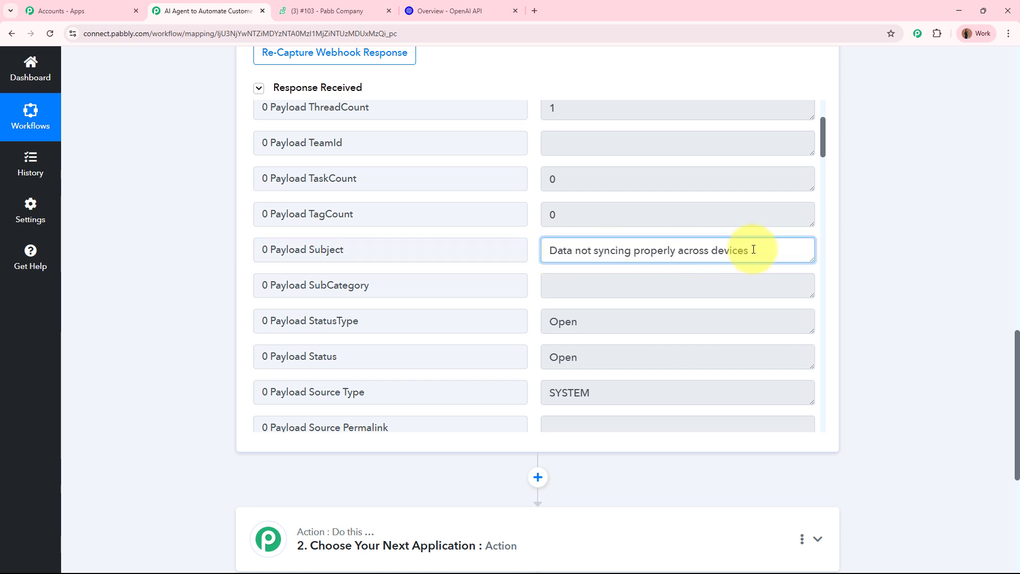
{"action": "scroll", "coordinate": [827, 221], "scroll_direction": "down", "scroll_amount": 10}
{"action": "left_click_drag", "start_coordinate": [620, 292], "coordinate": [553, 289]}
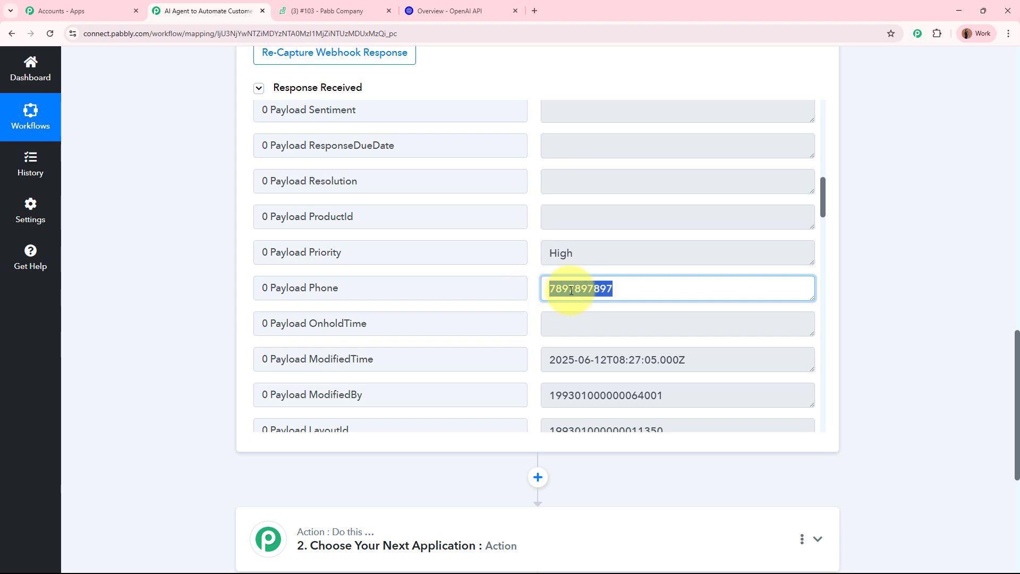
{"action": "left_click", "coordinate": [572, 290]}
{"action": "left_click", "coordinate": [343, 6]}
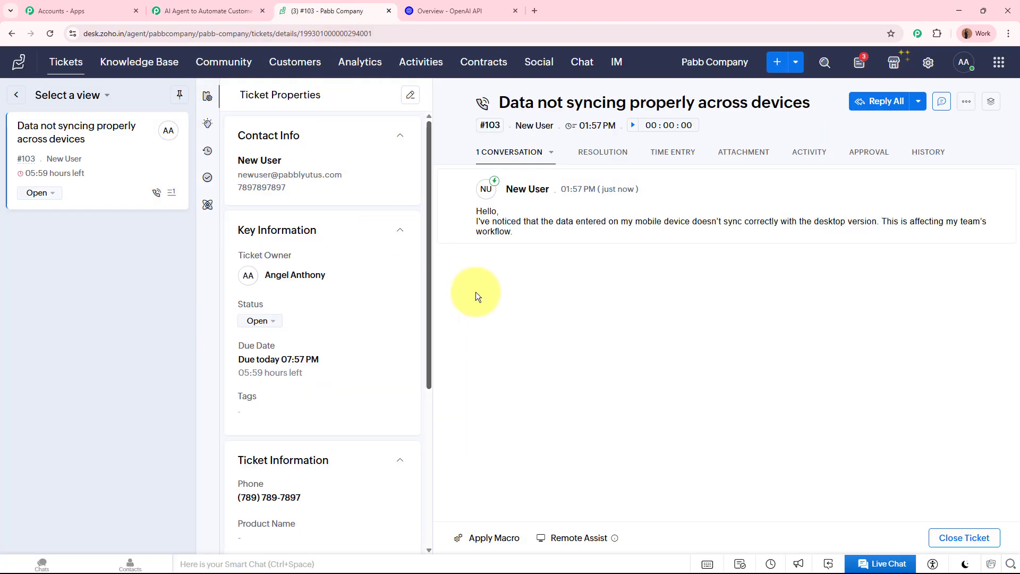
{"action": "mouse_move", "coordinate": [525, 132]}
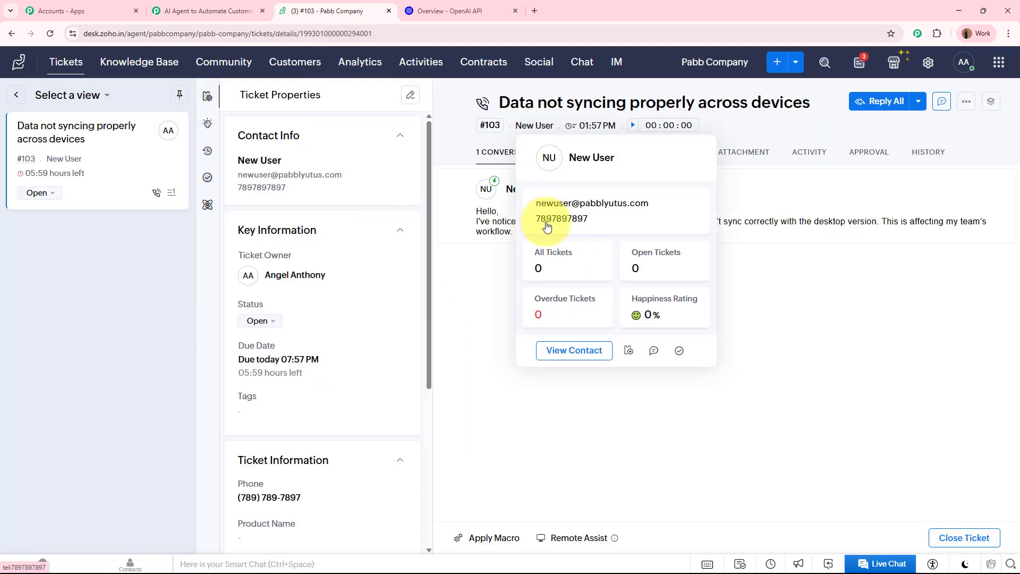
{"action": "left_click", "coordinate": [234, 11]}
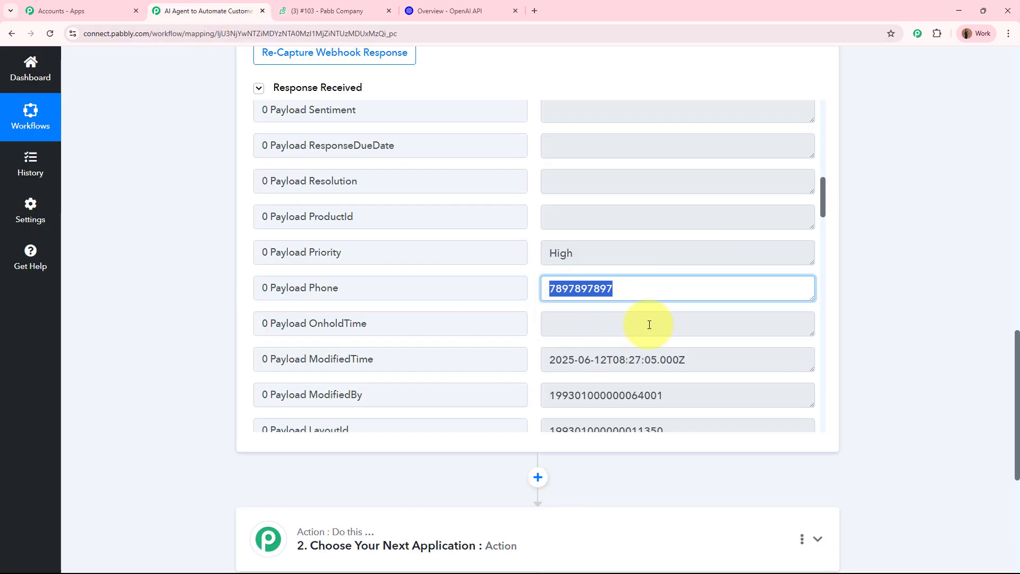
{"action": "left_click_drag", "start_coordinate": [597, 255], "coordinate": [533, 250]}
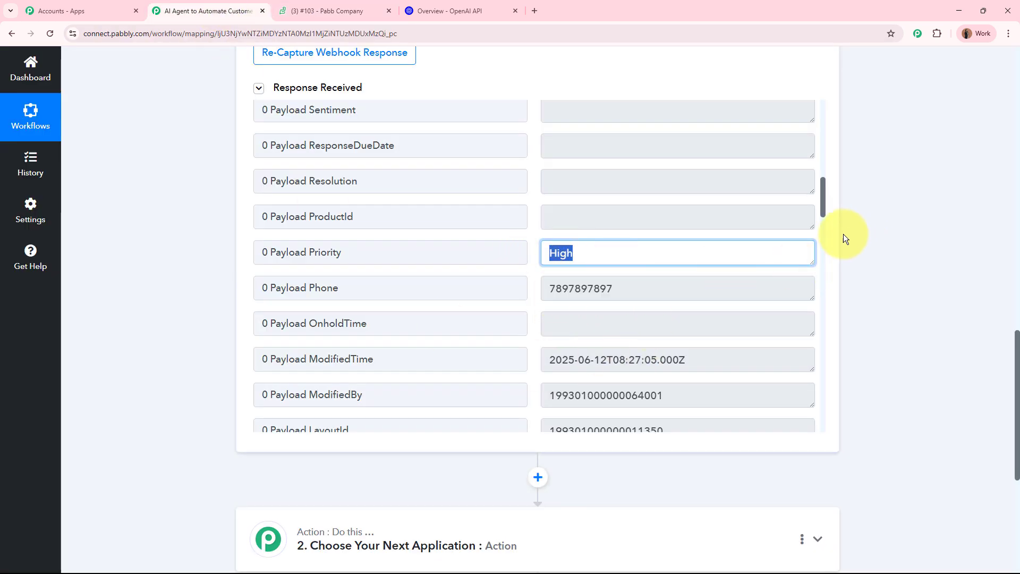
{"action": "scroll", "coordinate": [824, 215], "scroll_direction": "down", "scroll_amount": 7}
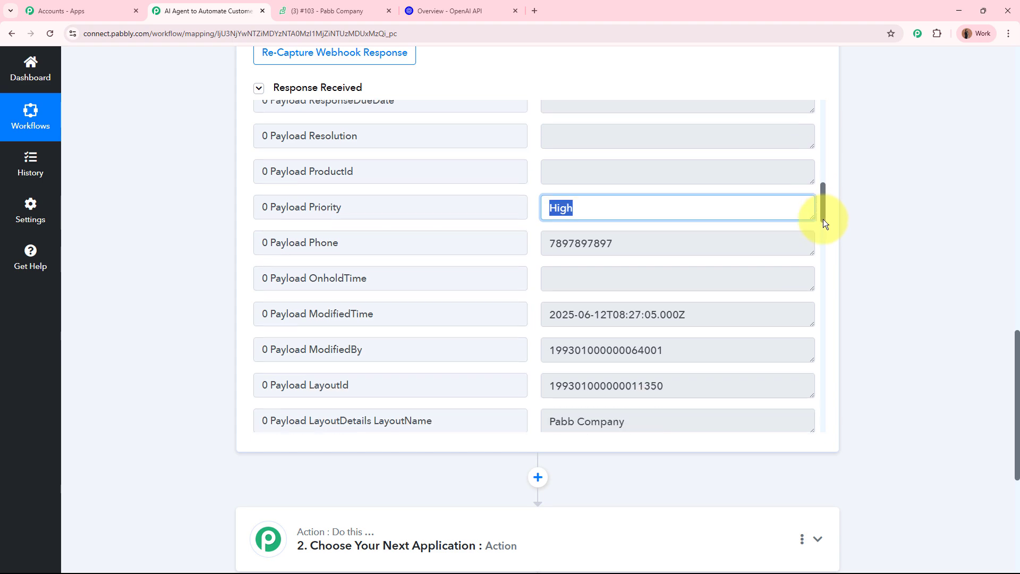
{"action": "left_click_drag", "start_coordinate": [590, 185], "coordinate": [525, 184]}
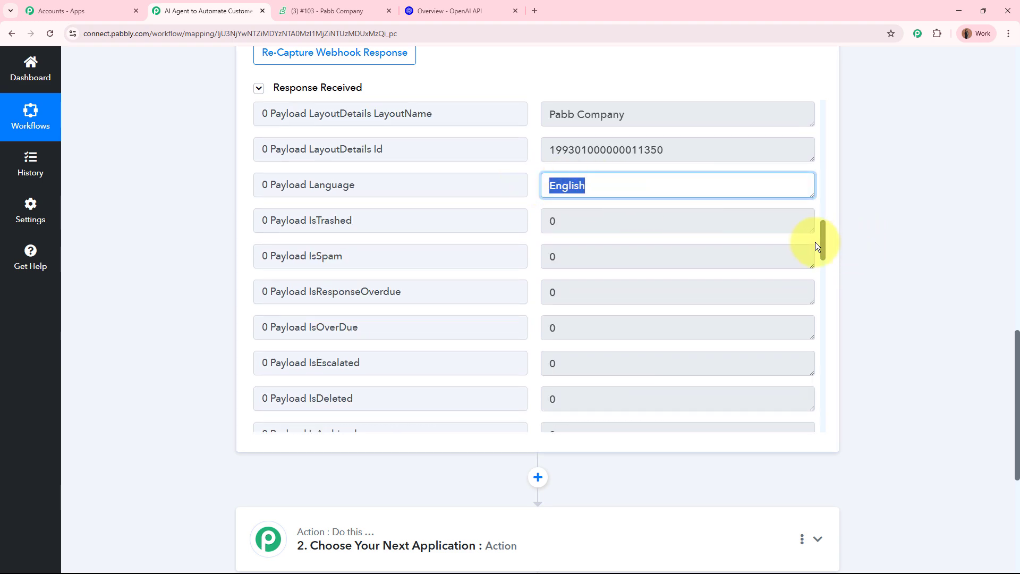
{"action": "scroll", "coordinate": [825, 241], "scroll_direction": "down", "scroll_amount": 6}
{"action": "left_click_drag", "start_coordinate": [685, 262], "coordinate": [527, 253]}
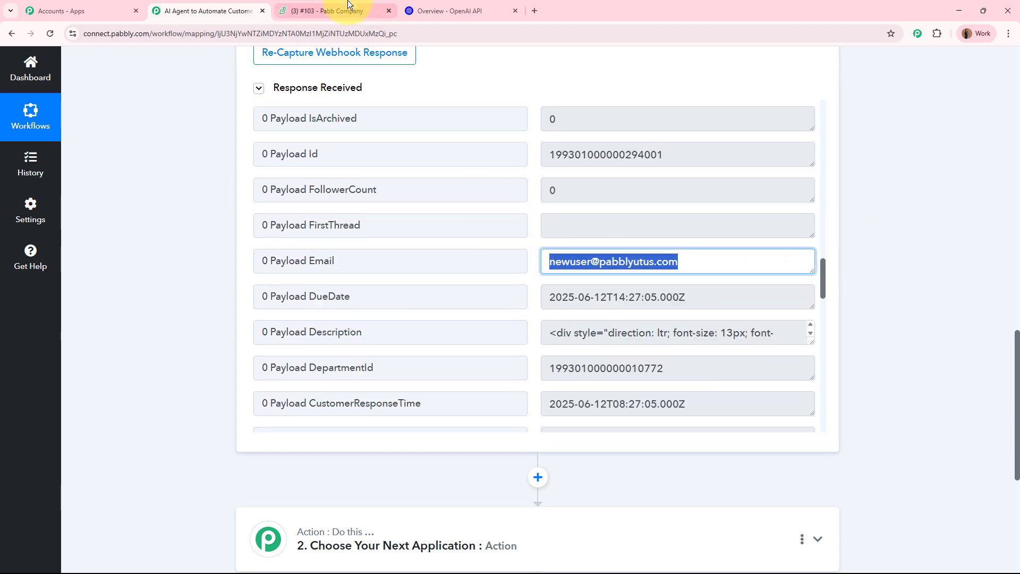
{"action": "left_click", "coordinate": [327, 11]}
{"action": "mouse_move", "coordinate": [540, 129]}
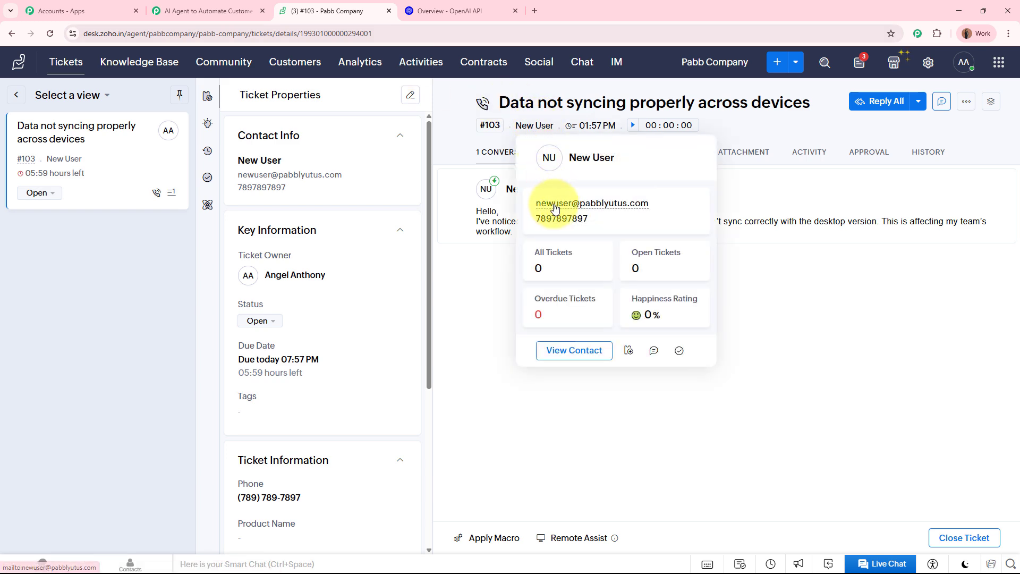
{"action": "left_click", "coordinate": [215, 5]}
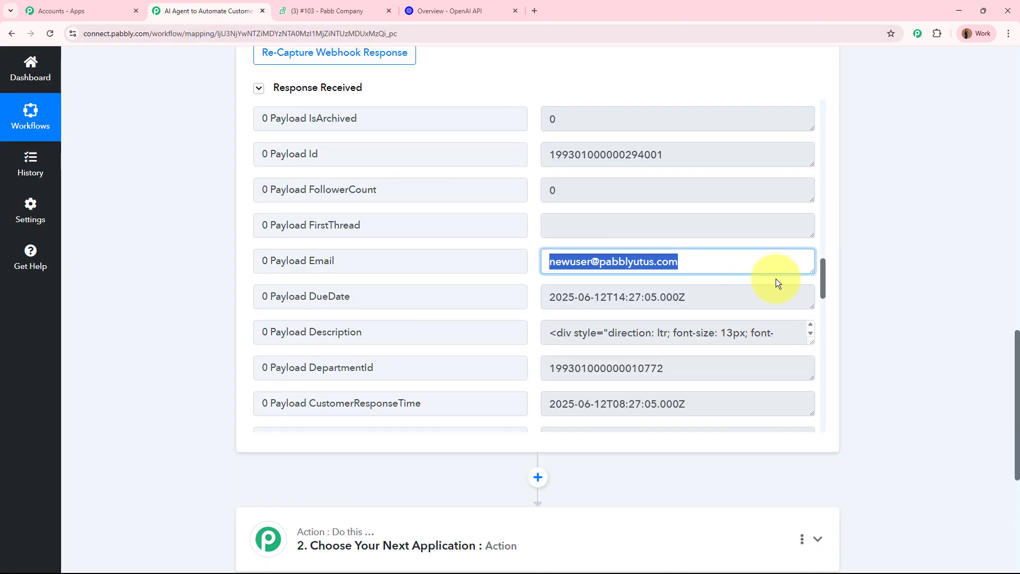
{"action": "scroll", "coordinate": [824, 292], "scroll_direction": "down", "scroll_amount": 1}
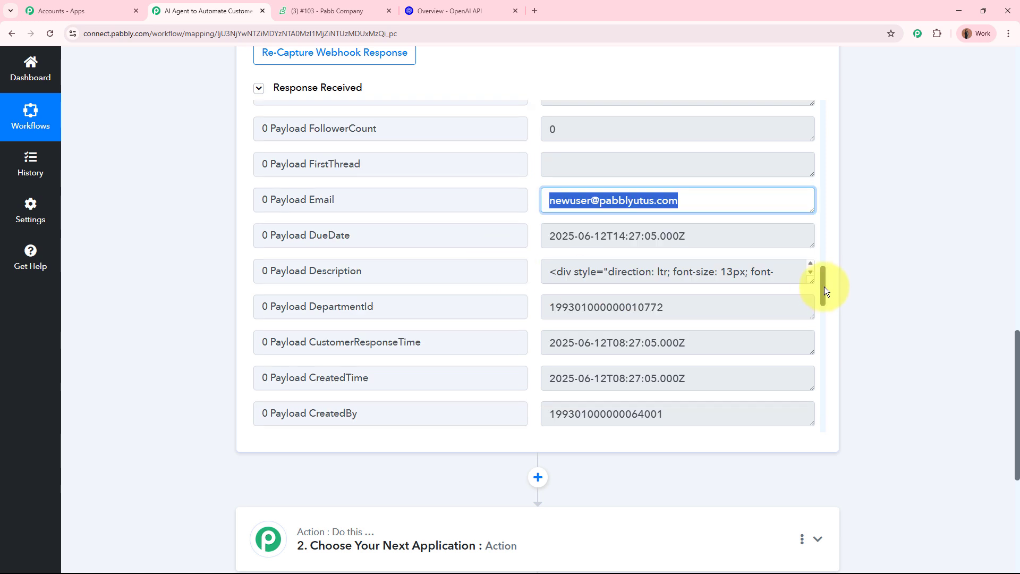
{"action": "left_click_drag", "start_coordinate": [811, 281], "coordinate": [811, 361]}
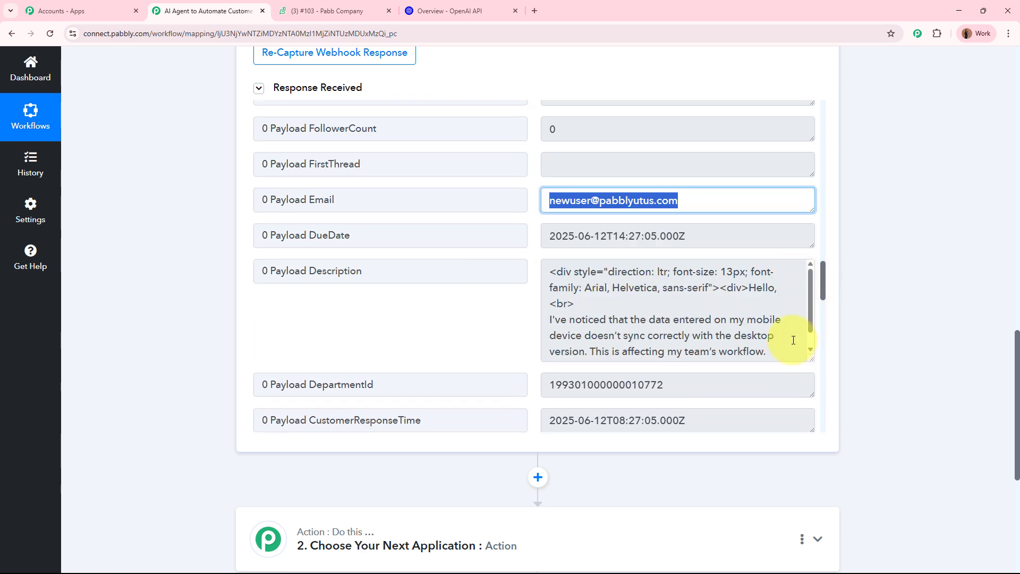
{"action": "left_click_drag", "start_coordinate": [553, 320], "coordinate": [661, 348]}
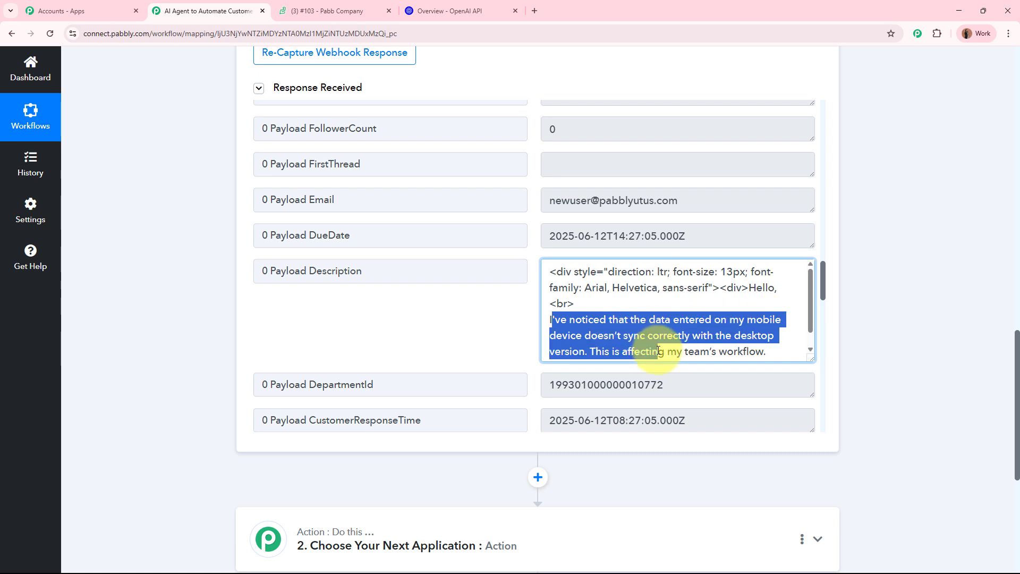
{"action": "left_click", "coordinate": [661, 348]}
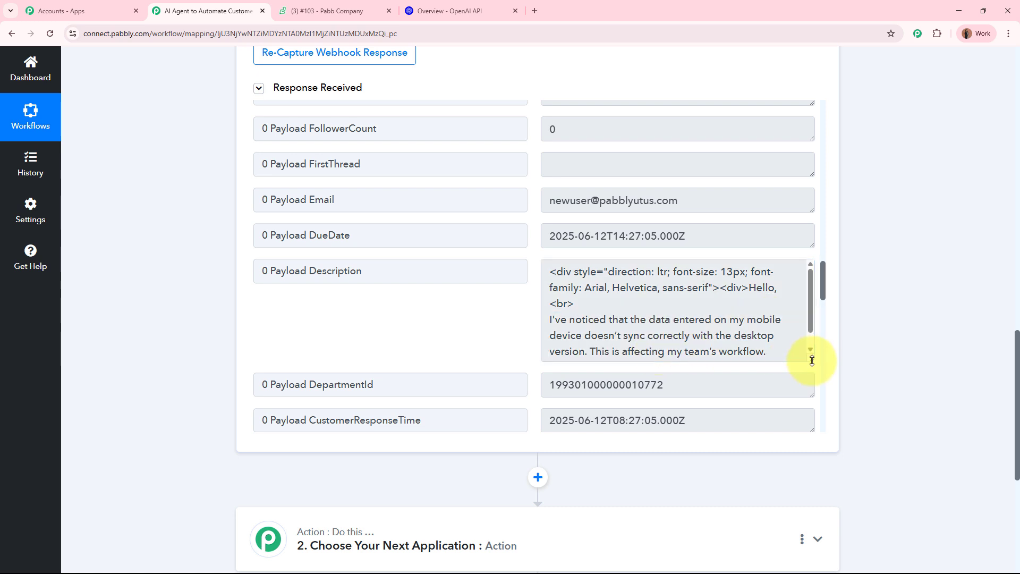
{"action": "left_click_drag", "start_coordinate": [811, 358], "coordinate": [810, 285]}
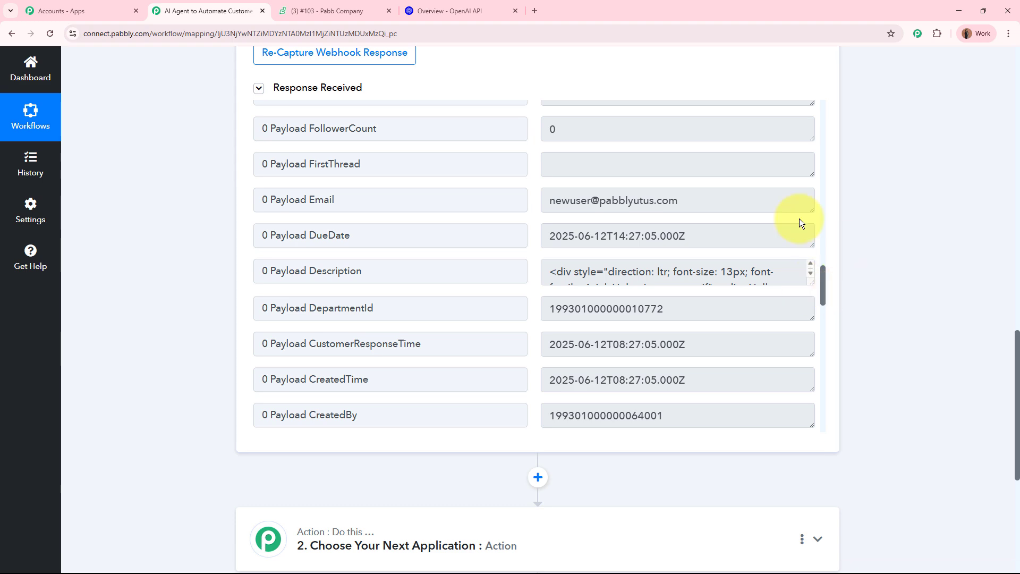
{"action": "scroll", "coordinate": [924, 277], "scroll_direction": "up", "scroll_amount": 19}
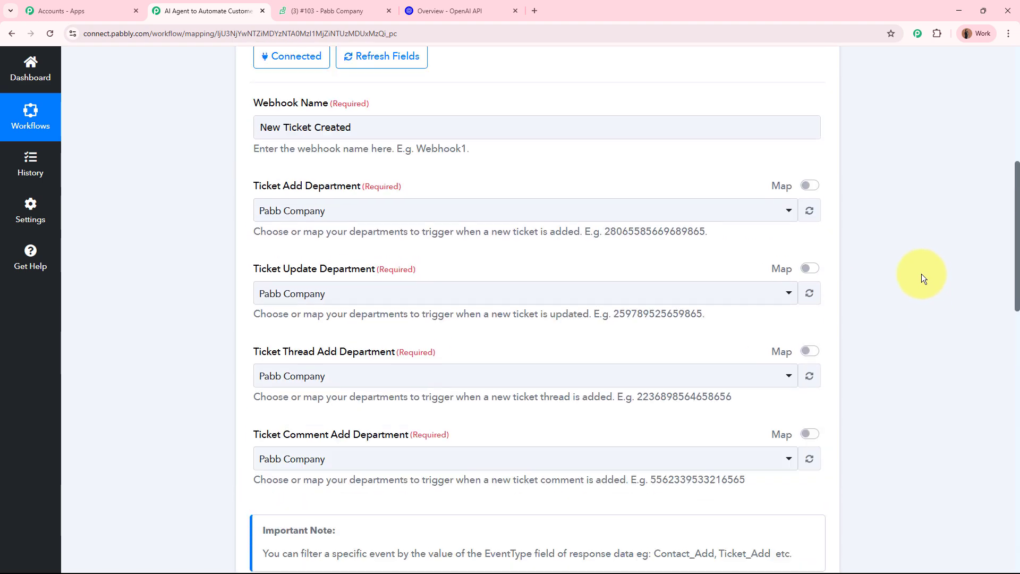
- Collapse the Zoho Desk trigger and check ticket #103 before returning to the workflow
{"action": "left_click", "coordinate": [551, 247]}
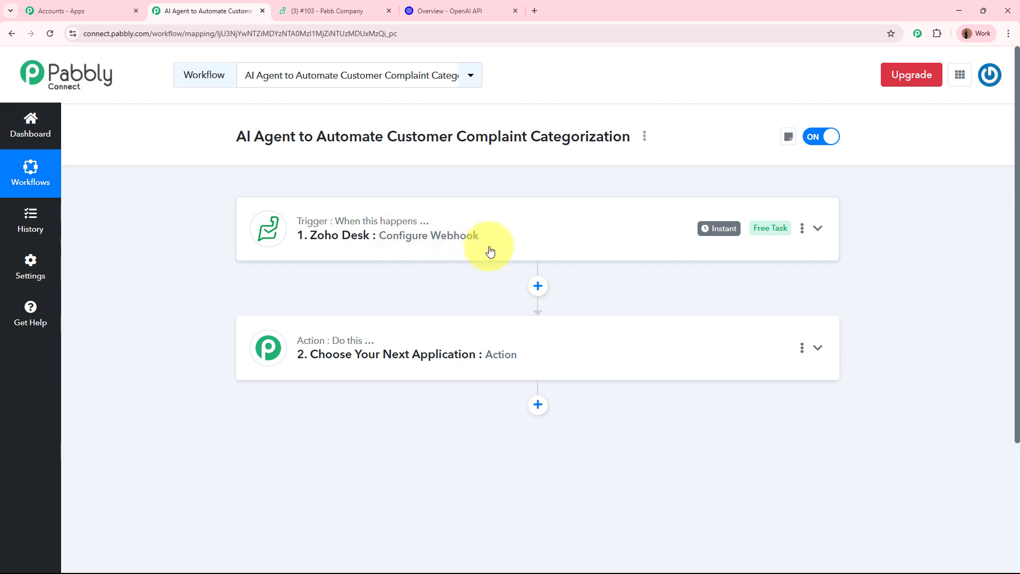
{"action": "left_click", "coordinate": [340, 10]}
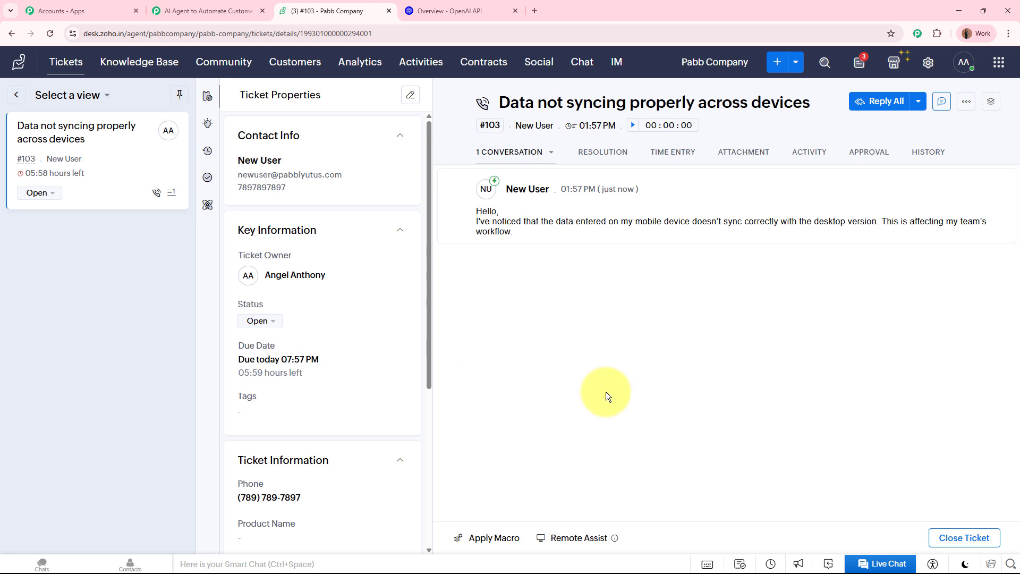
{"action": "left_click", "coordinate": [189, 11]}
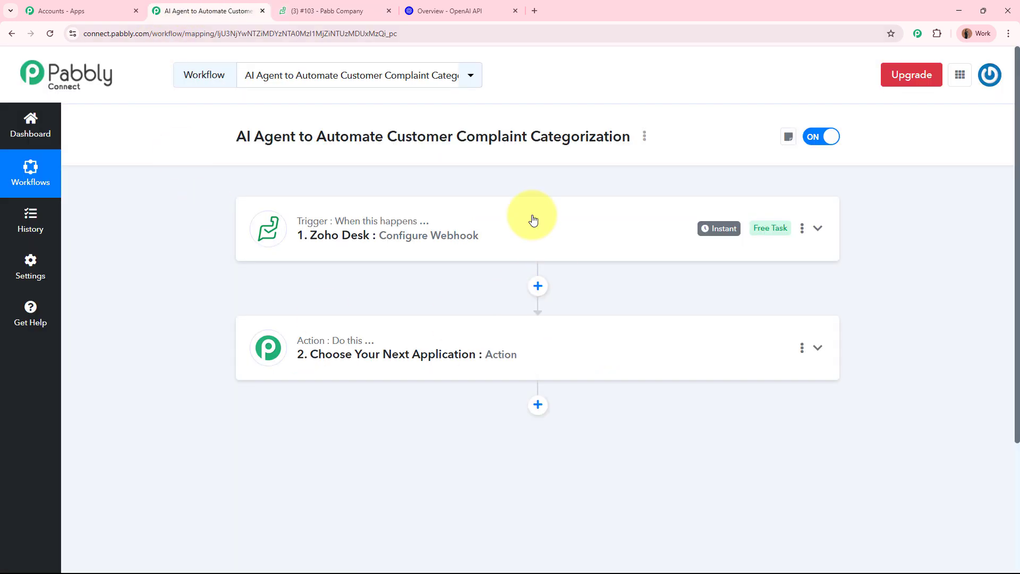
- Review the trigger's note on filtering by EventType Ticket_Add, then collapse the trigger again
{"action": "left_click", "coordinate": [599, 232]}
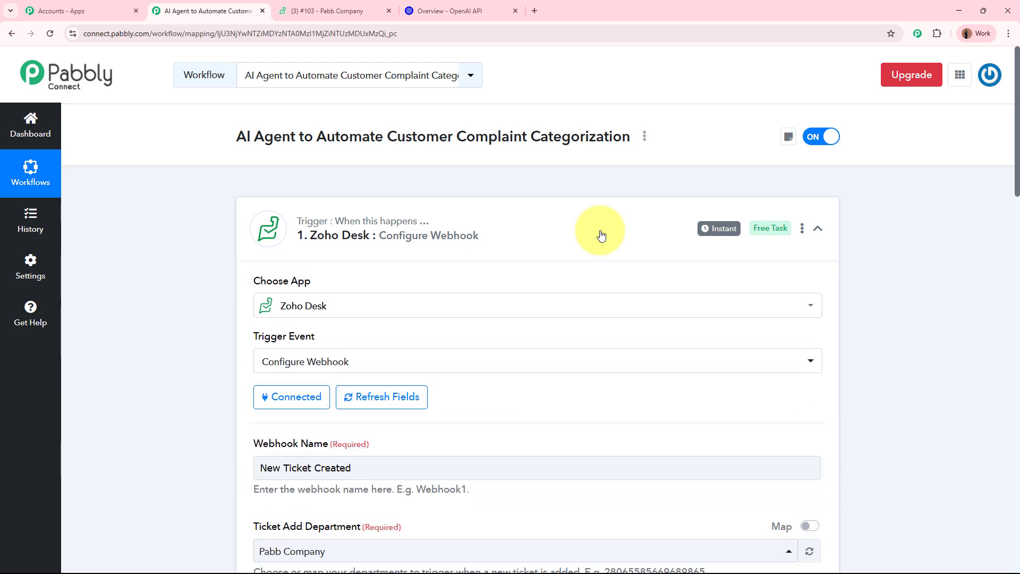
{"action": "scroll", "coordinate": [601, 233], "scroll_direction": "down", "scroll_amount": 10}
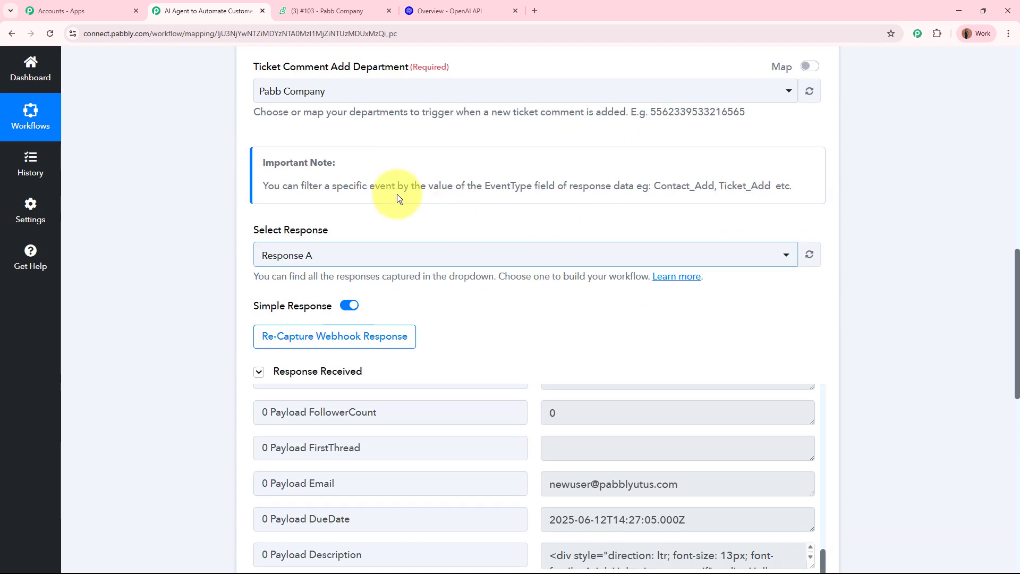
{"action": "triple_click", "coordinate": [265, 160]}
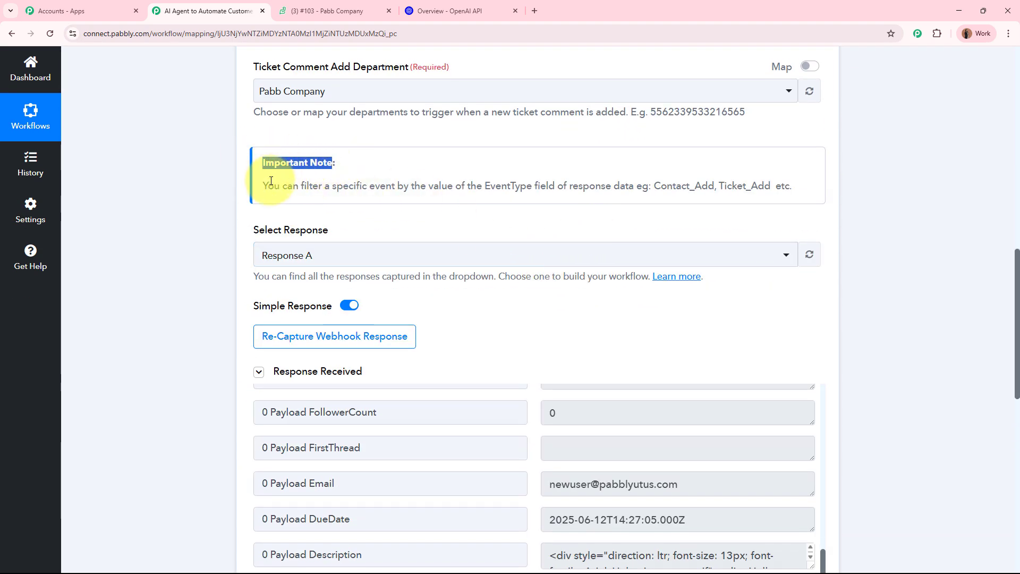
{"action": "left_click_drag", "start_coordinate": [267, 185], "coordinate": [453, 186]}
{"action": "left_click_drag", "start_coordinate": [717, 186], "coordinate": [770, 182]}
{"action": "key", "text": "ctrl+c"}
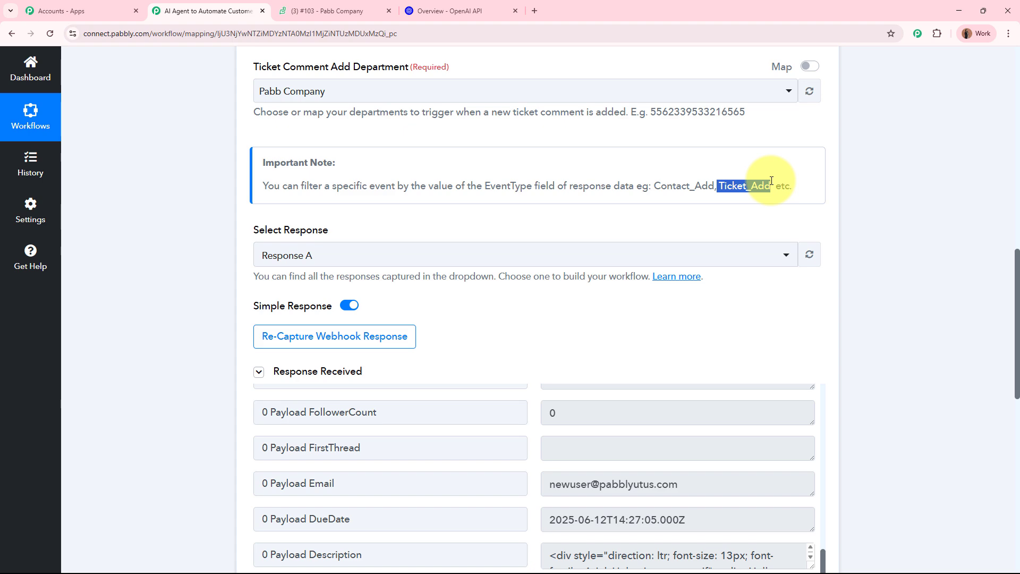
{"action": "left_click", "coordinate": [908, 224]}
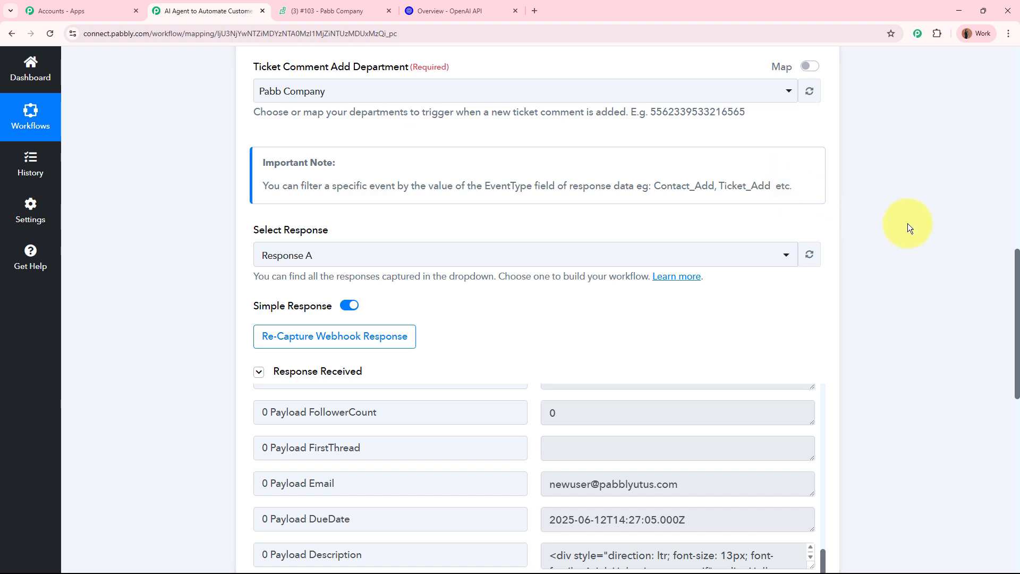
{"action": "scroll", "coordinate": [906, 218], "scroll_direction": "up", "scroll_amount": 10}
{"action": "scroll", "coordinate": [907, 212], "scroll_direction": "up", "scroll_amount": 2}
{"action": "left_click", "coordinate": [548, 244]}
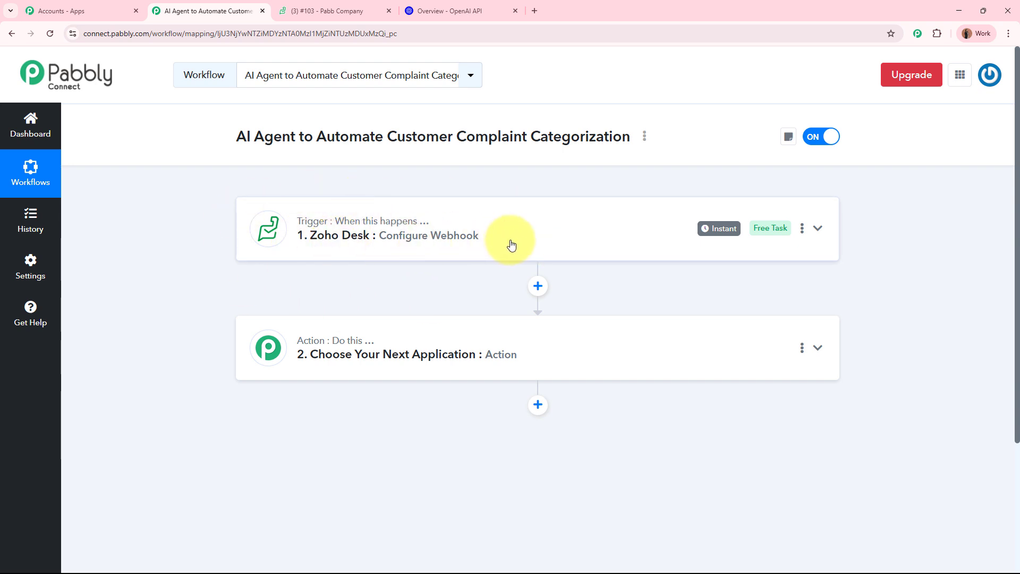
- Make step 2 a Filter (Pabbly) step with the Filter Values event and connect it
{"action": "left_click", "coordinate": [576, 346]}
{"action": "left_click", "coordinate": [324, 335]}
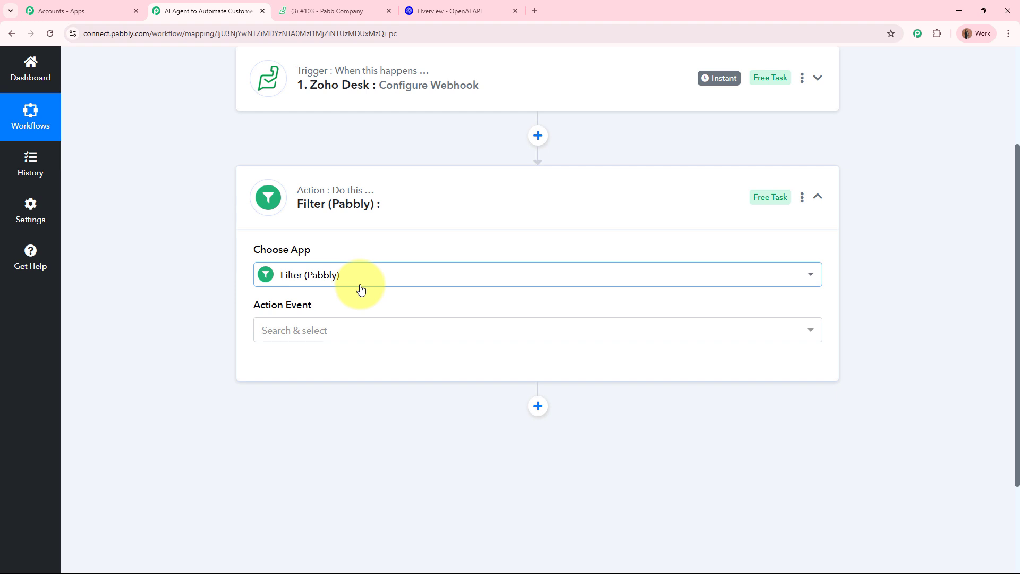
{"action": "left_click", "coordinate": [360, 329]}
{"action": "left_click", "coordinate": [360, 394]}
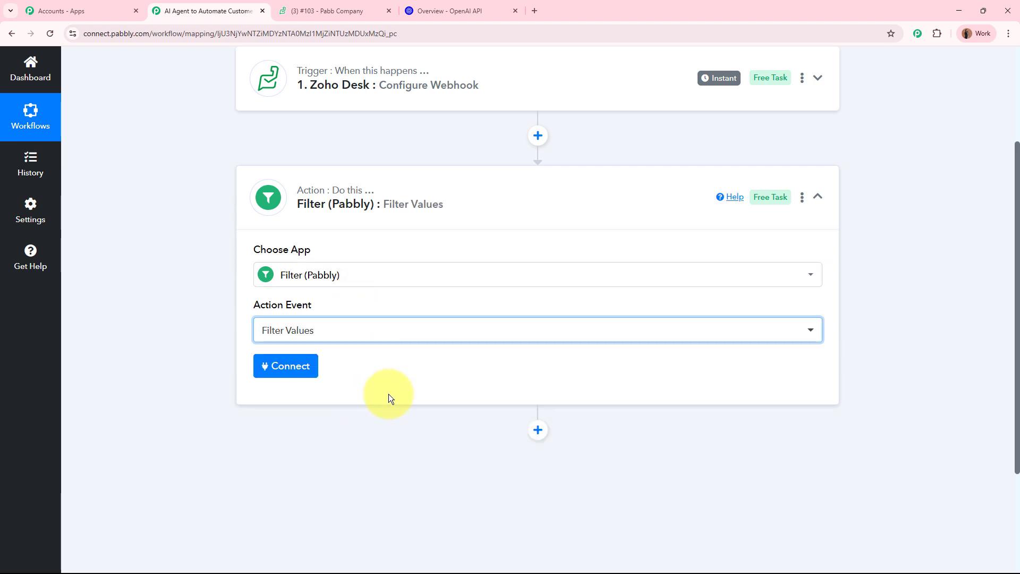
{"action": "left_click", "coordinate": [269, 366]}
- Set the filter condition to EventType Equal to Ticket_Add
{"action": "scroll", "coordinate": [164, 365], "scroll_direction": "down", "scroll_amount": 4}
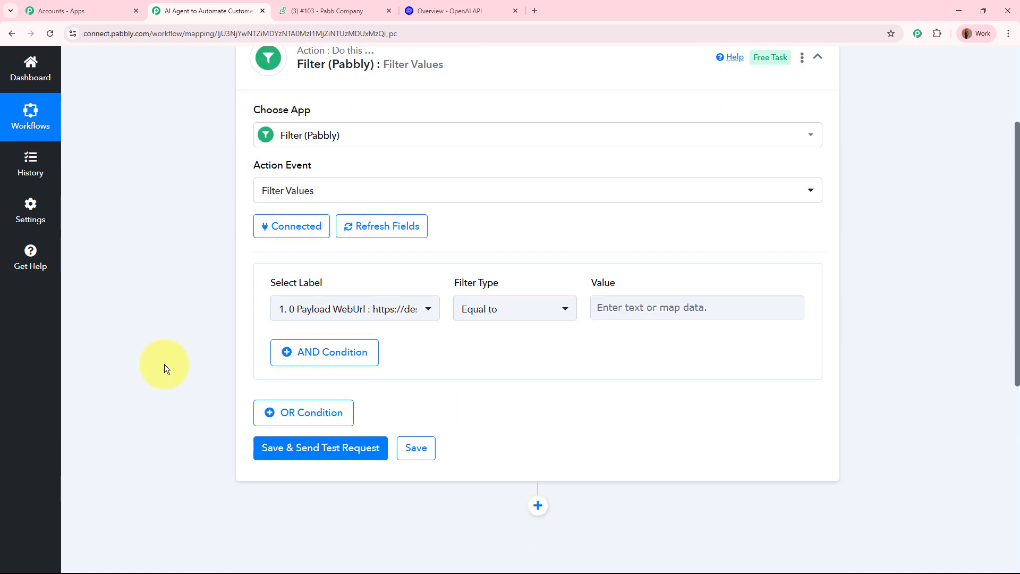
{"action": "left_click", "coordinate": [336, 237]}
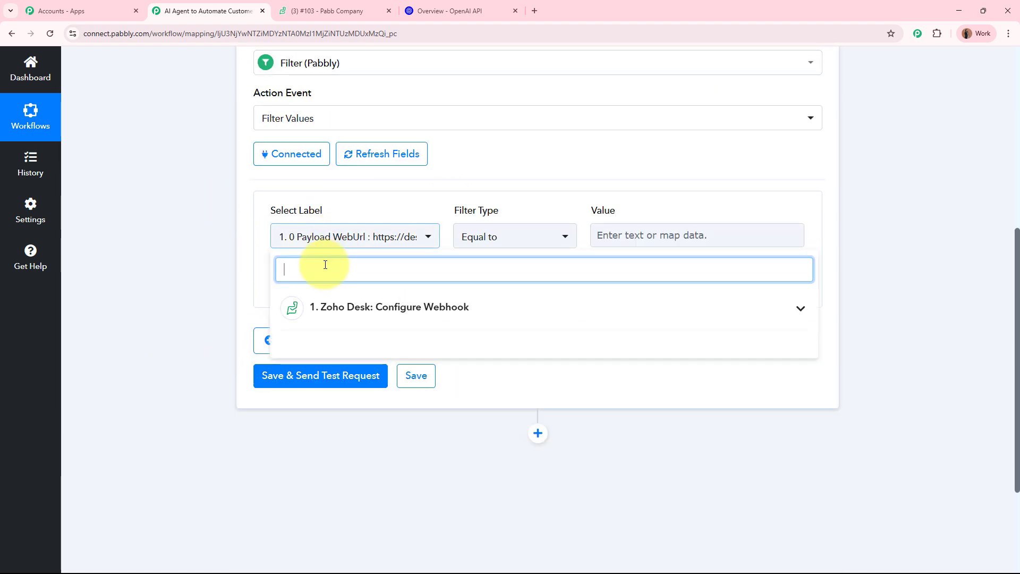
{"action": "type", "text": "ev"}
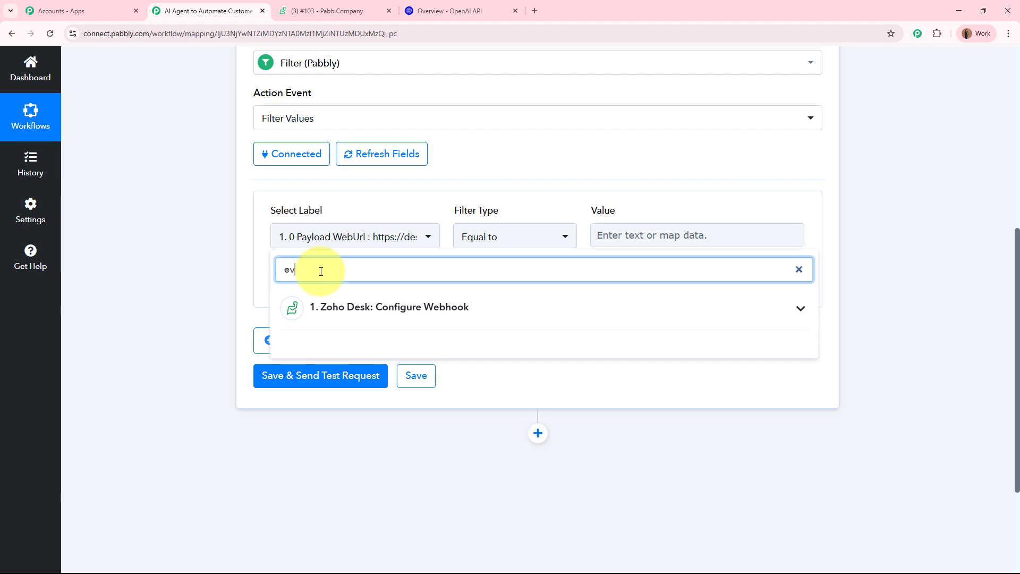
{"action": "type", "text": "ent"}
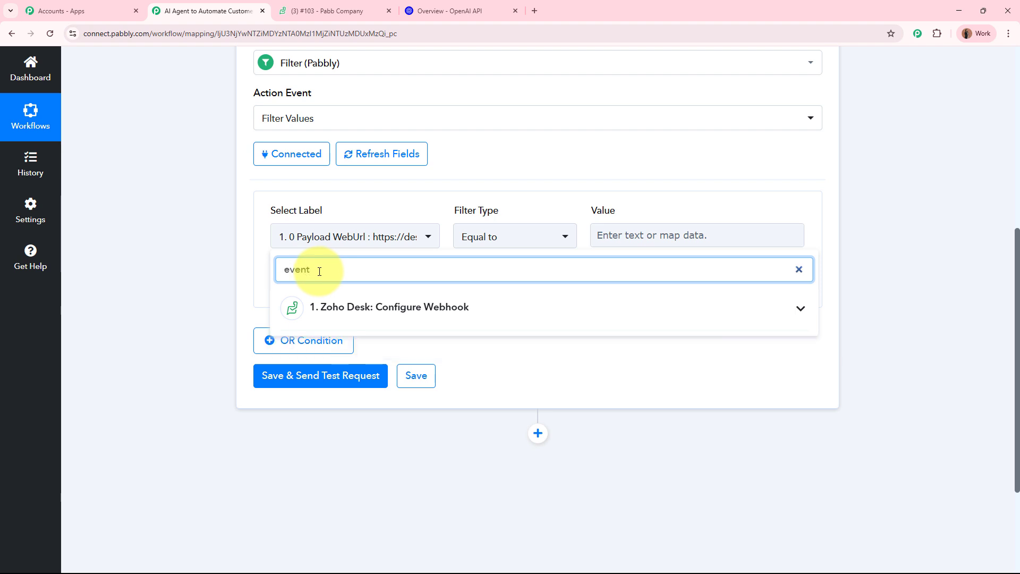
{"action": "left_click", "coordinate": [376, 307]}
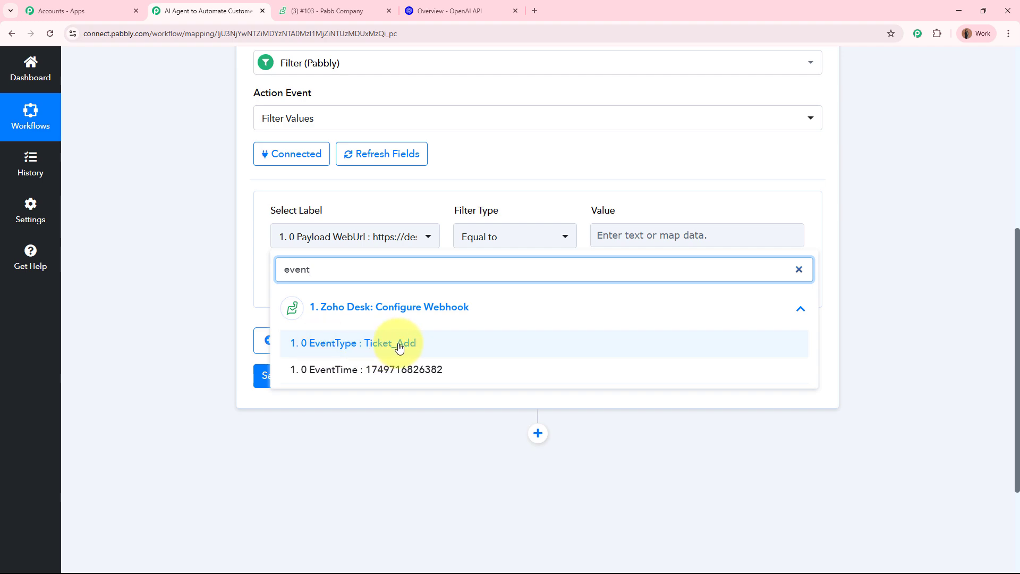
{"action": "scroll", "coordinate": [247, 270], "scroll_direction": "up", "scroll_amount": 5}
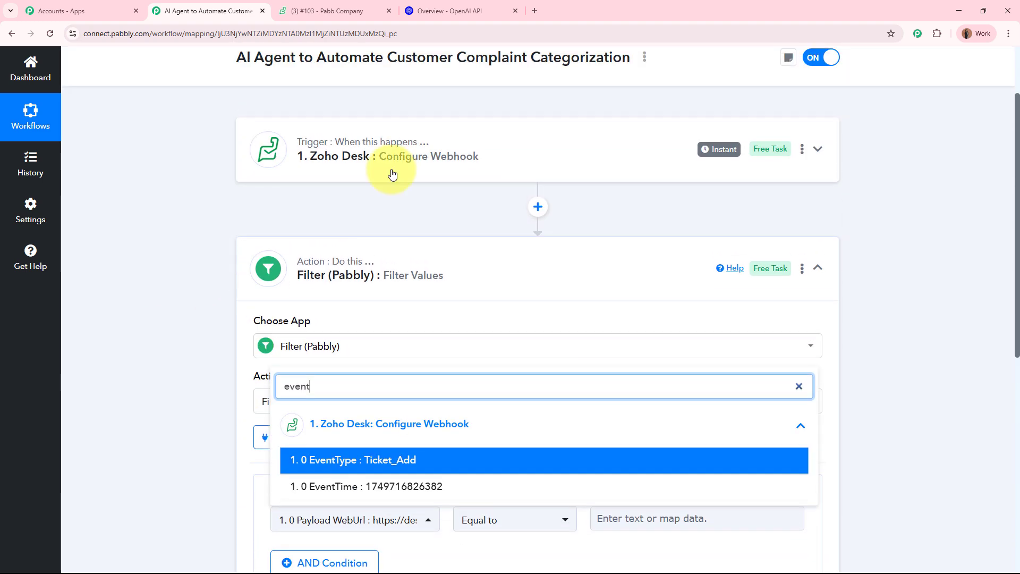
{"action": "scroll", "coordinate": [178, 298], "scroll_direction": "down", "scroll_amount": 4}
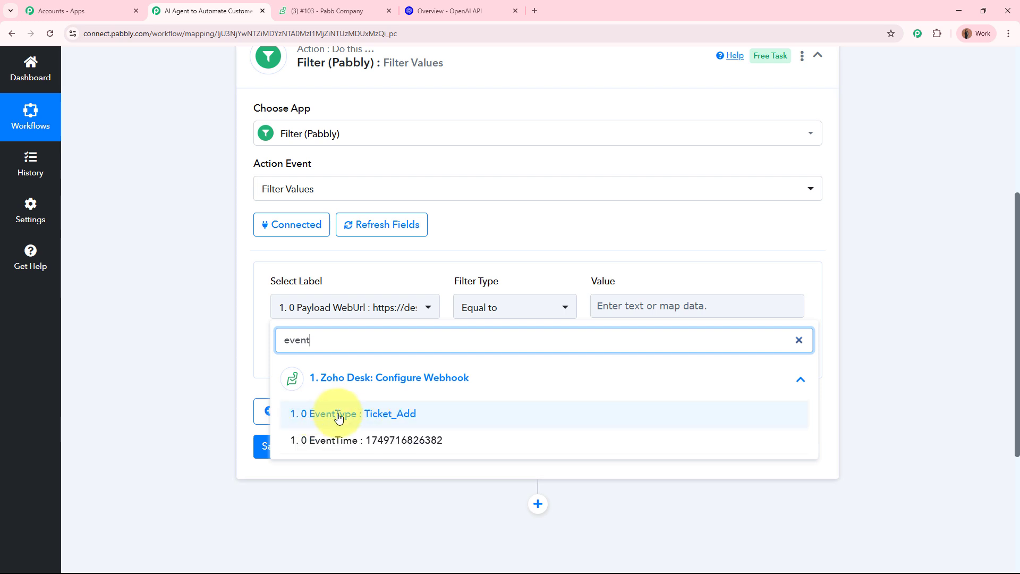
{"action": "left_click", "coordinate": [424, 414]}
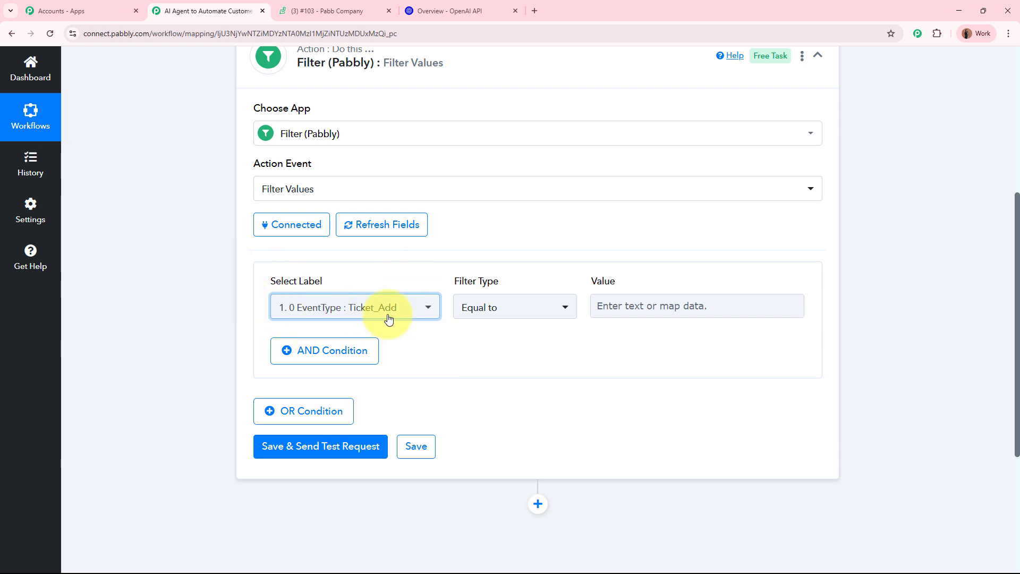
{"action": "left_click", "coordinate": [506, 309]}
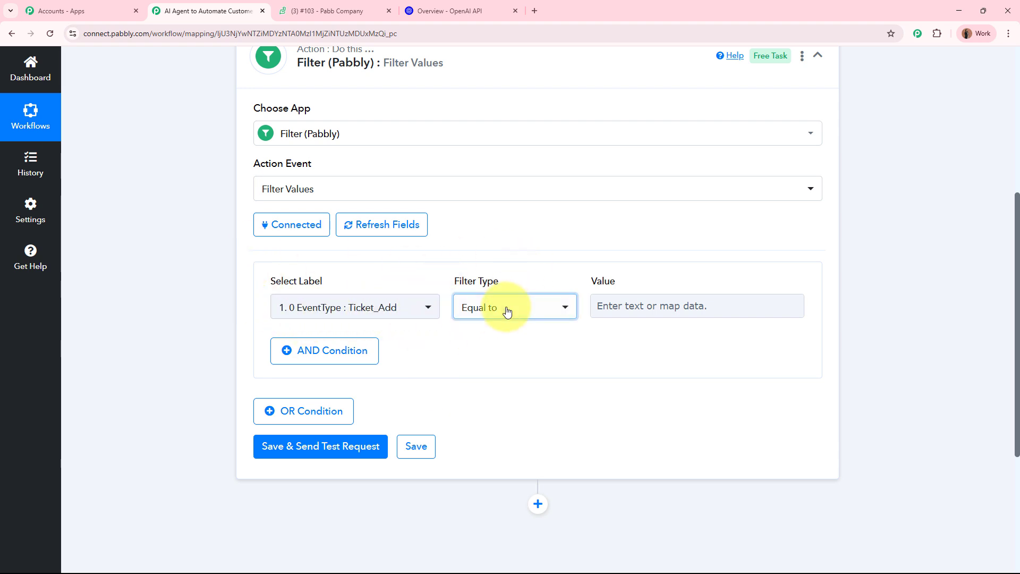
{"action": "left_click", "coordinate": [512, 369]}
{"action": "left_click", "coordinate": [646, 305]}
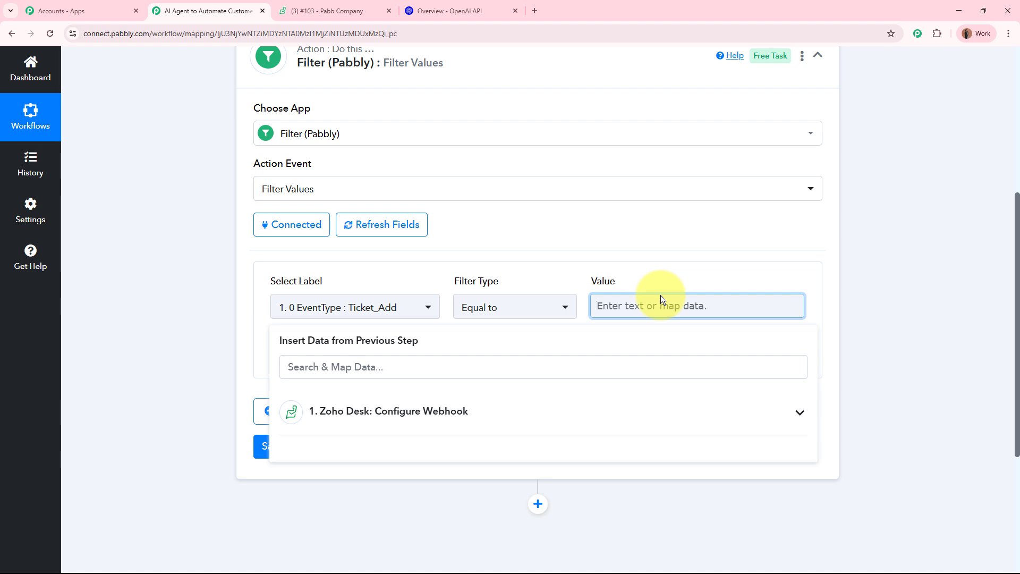
{"action": "key", "text": "ctrl+v"}
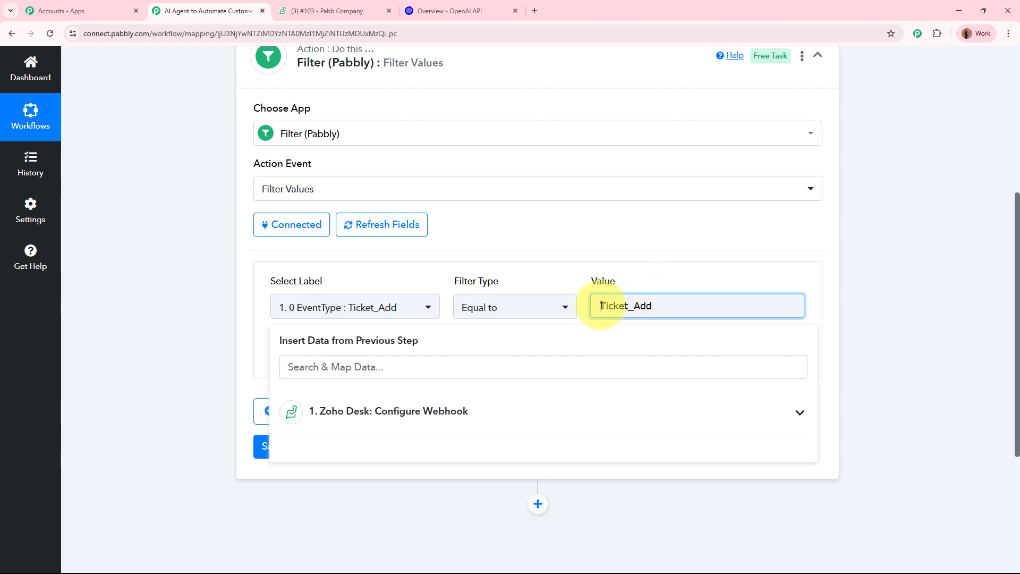
{"action": "left_click", "coordinate": [169, 278]}
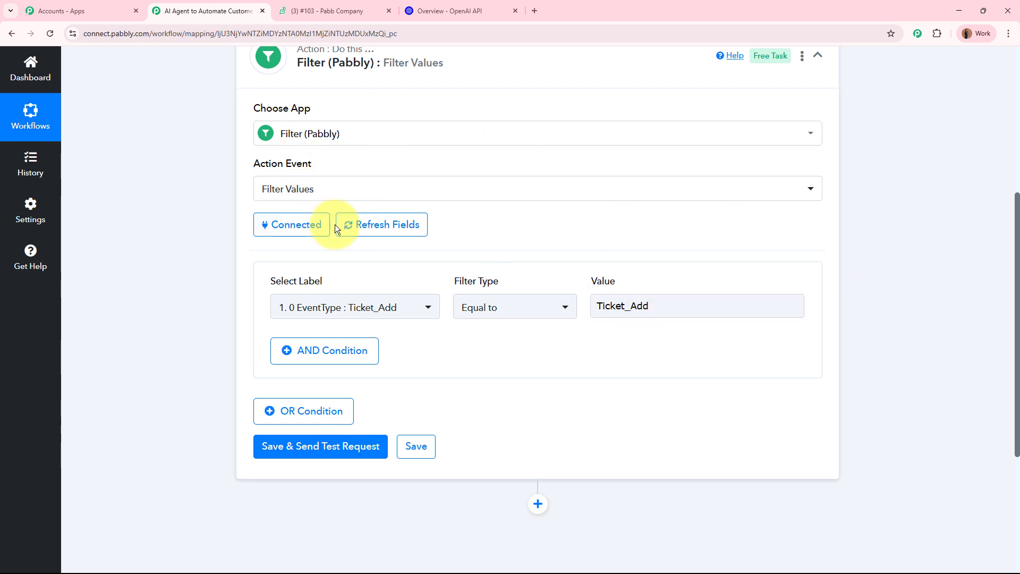
- Save and test the filter, confirming a success status with 'Condition is true', then collapse it
{"action": "scroll", "coordinate": [228, 248], "scroll_direction": "down", "scroll_amount": 4}
{"action": "left_click", "coordinate": [318, 240]}
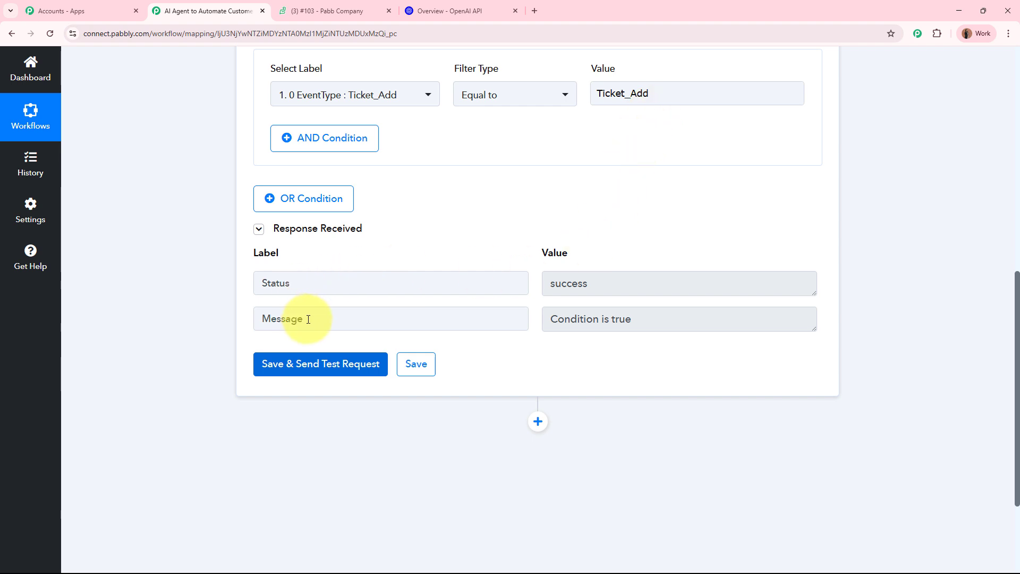
{"action": "left_click_drag", "start_coordinate": [307, 323], "coordinate": [228, 317]}
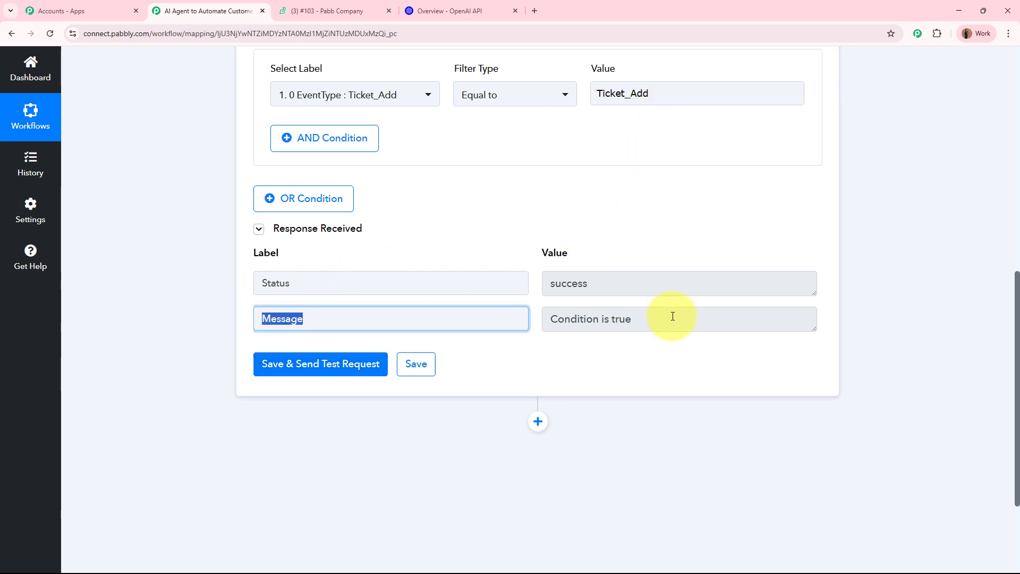
{"action": "left_click_drag", "start_coordinate": [669, 318], "coordinate": [453, 303]}
{"action": "left_click_drag", "start_coordinate": [308, 282], "coordinate": [251, 281]}
{"action": "left_click_drag", "start_coordinate": [638, 280], "coordinate": [539, 279]}
{"action": "left_click", "coordinate": [904, 260]}
{"action": "scroll", "coordinate": [904, 261], "scroll_direction": "up", "scroll_amount": 10}
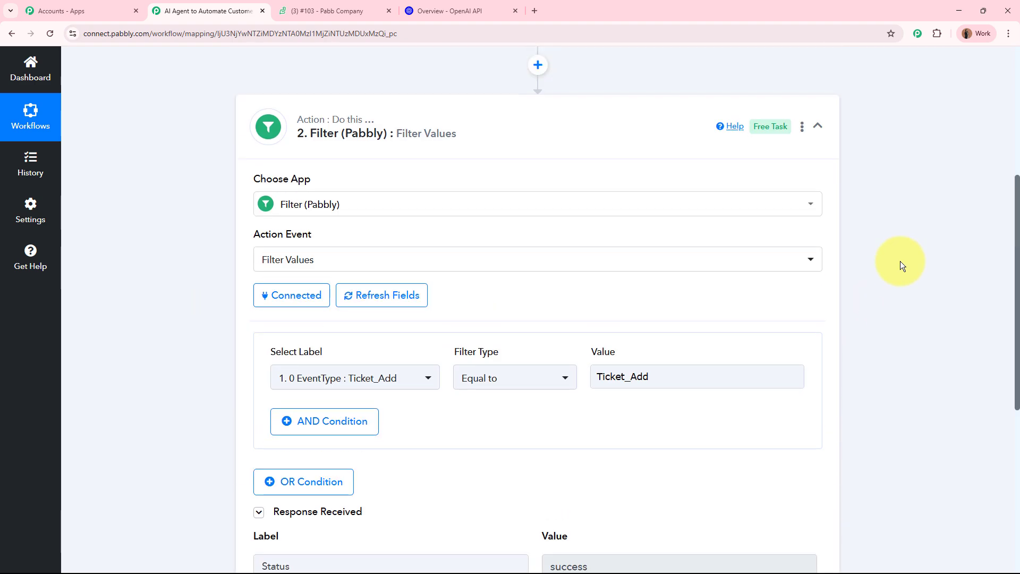
{"action": "left_click", "coordinate": [557, 342]}
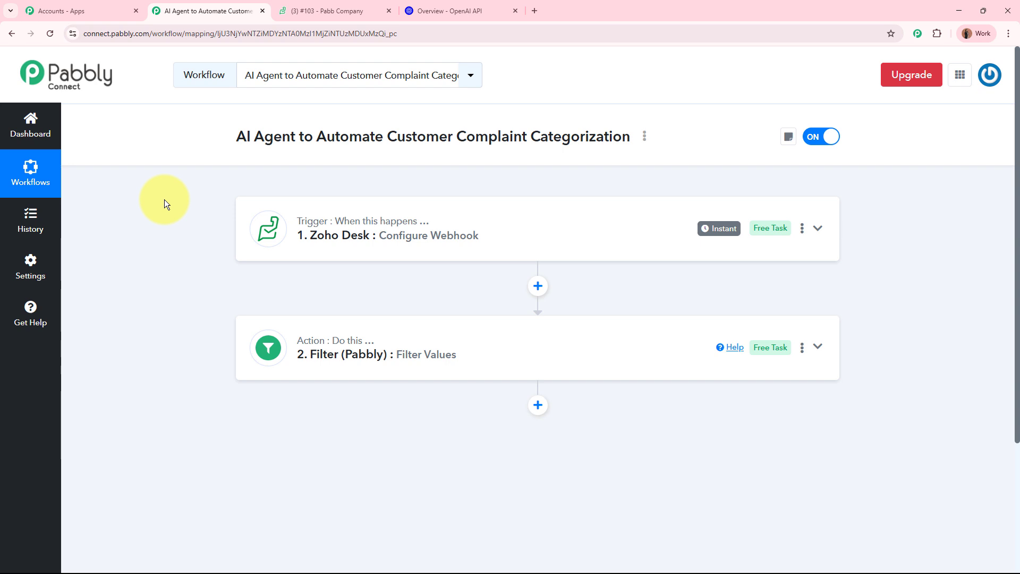
- Glance at the OpenAI developer platform overview page, then return to the workflow
{"action": "left_click", "coordinate": [437, 12]}
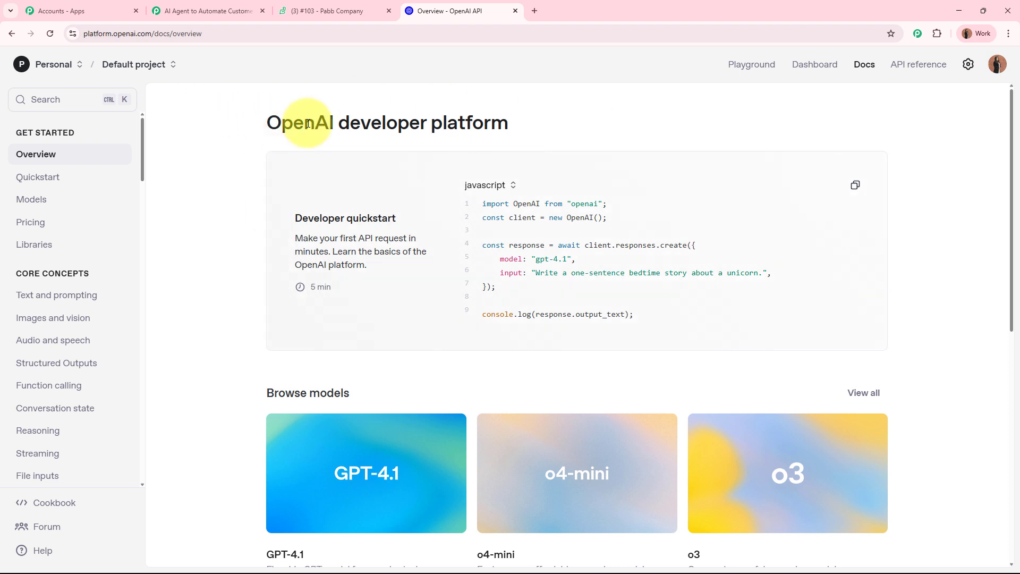
{"action": "left_click_drag", "start_coordinate": [268, 122], "coordinate": [356, 123]}
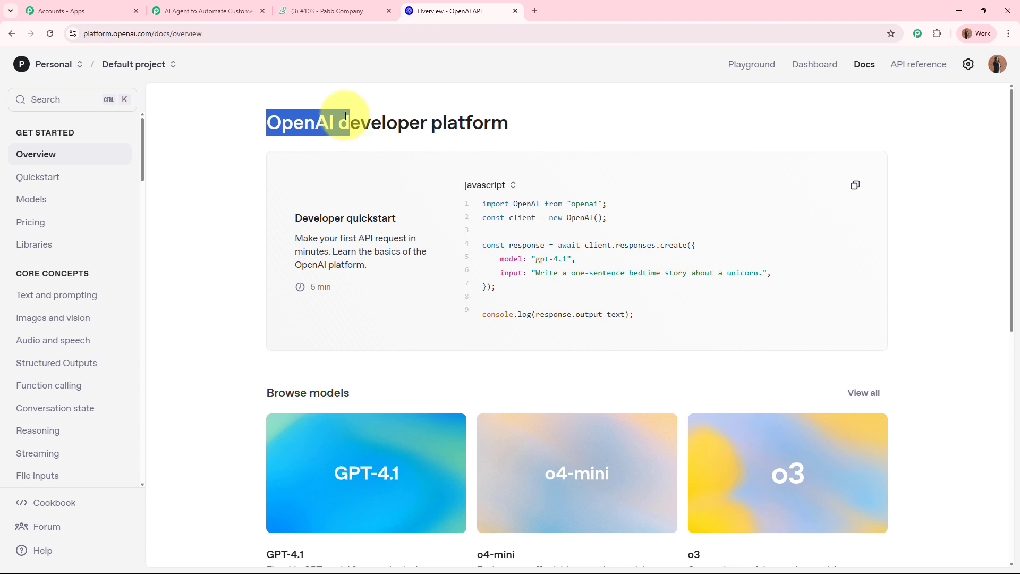
{"action": "left_click", "coordinate": [219, 11]}
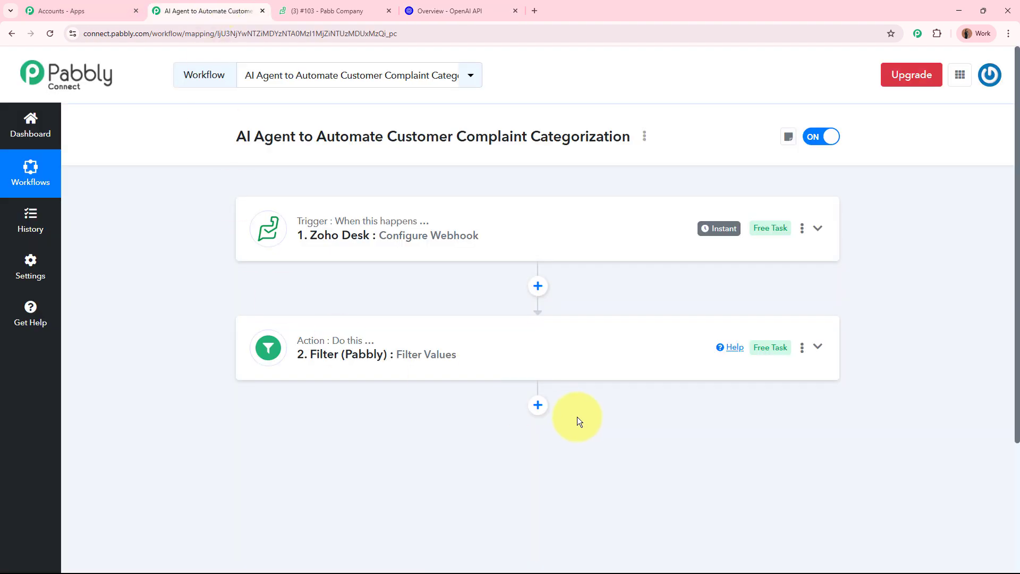
- Add step 3 as OpenAI with the ChatGPT action event and bring up its Connect panel
{"action": "left_click", "coordinate": [538, 405]}
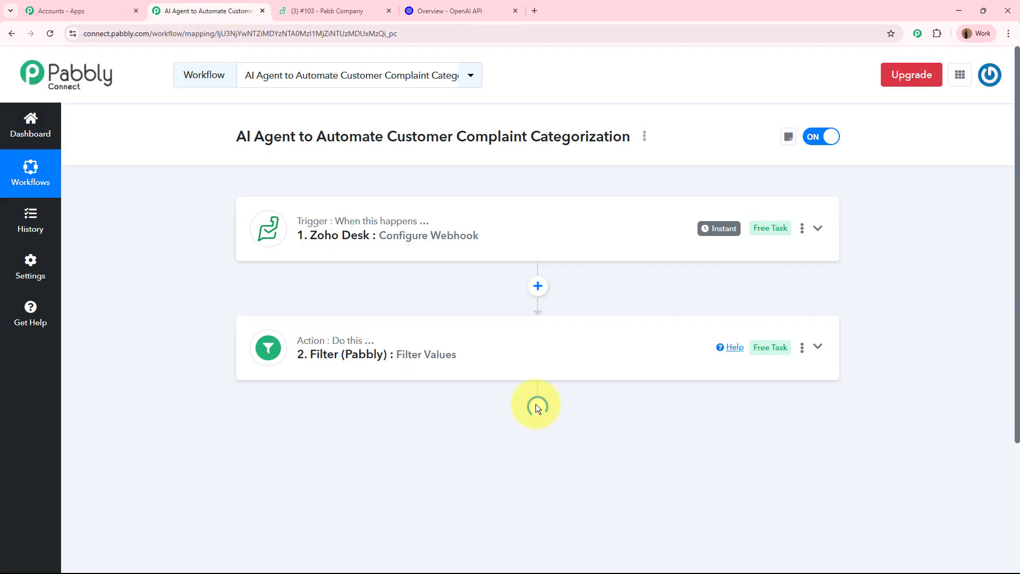
{"action": "scroll", "coordinate": [473, 255], "scroll_direction": "down", "scroll_amount": 3}
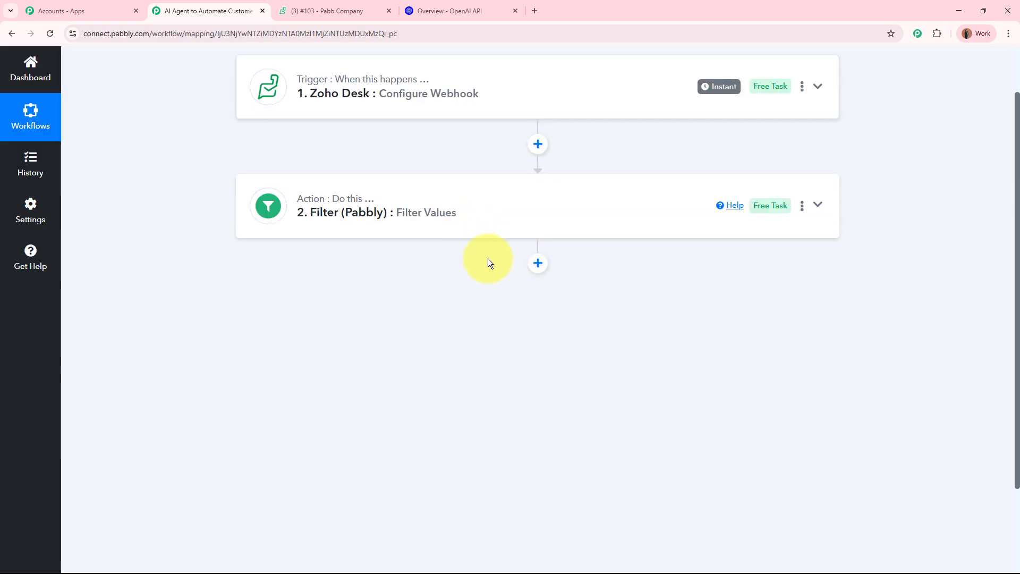
{"action": "left_click", "coordinate": [537, 264]}
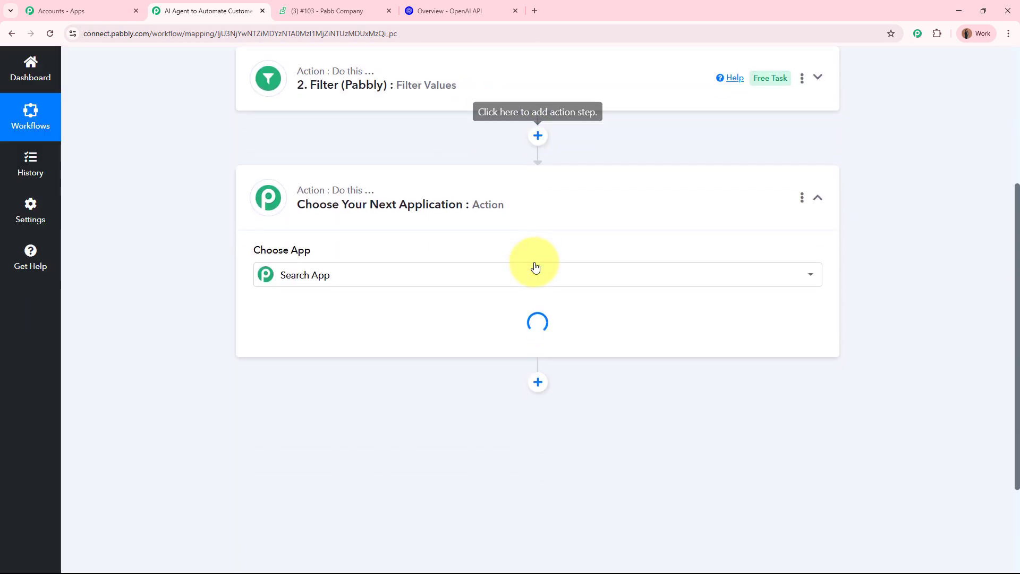
{"action": "type", "text": "OpenAI"}
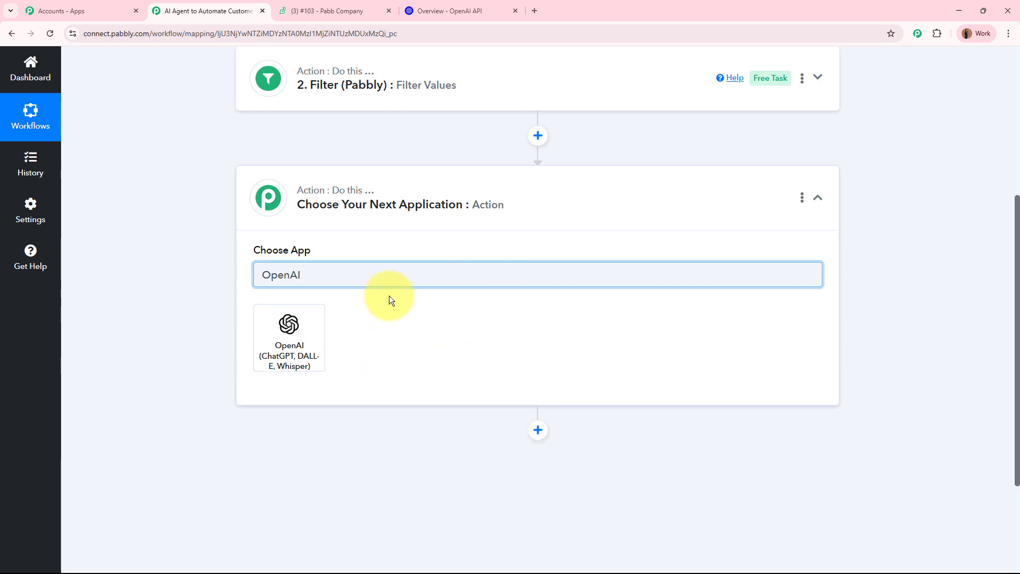
{"action": "left_click", "coordinate": [311, 341]}
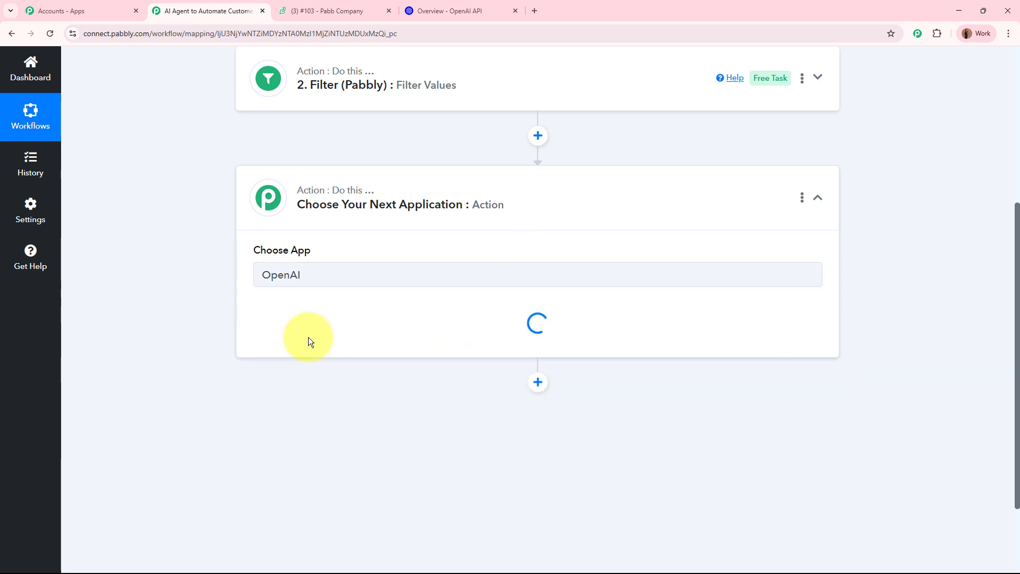
{"action": "left_click", "coordinate": [319, 335]}
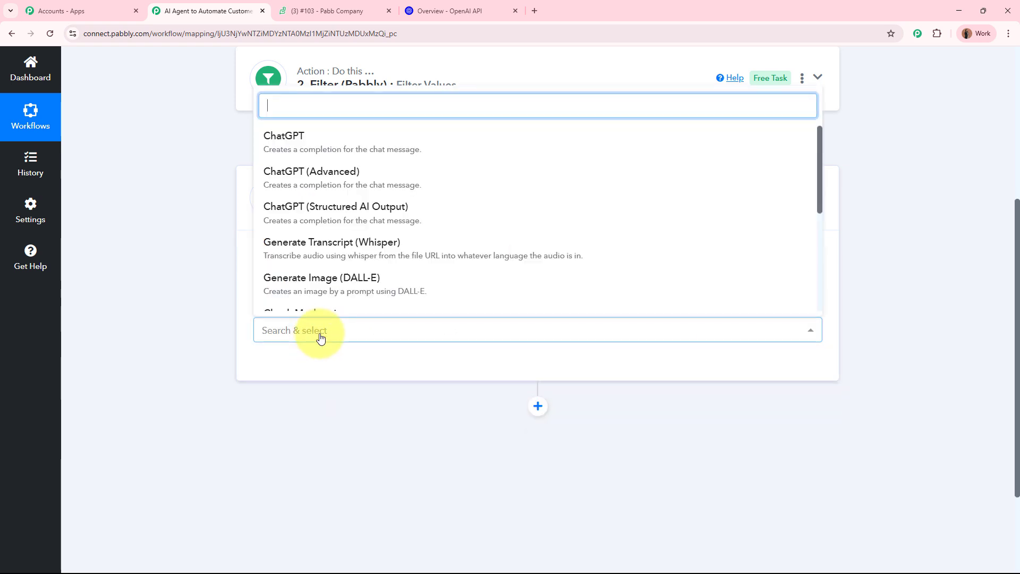
{"action": "left_click", "coordinate": [388, 154]}
{"action": "left_click", "coordinate": [287, 367]}
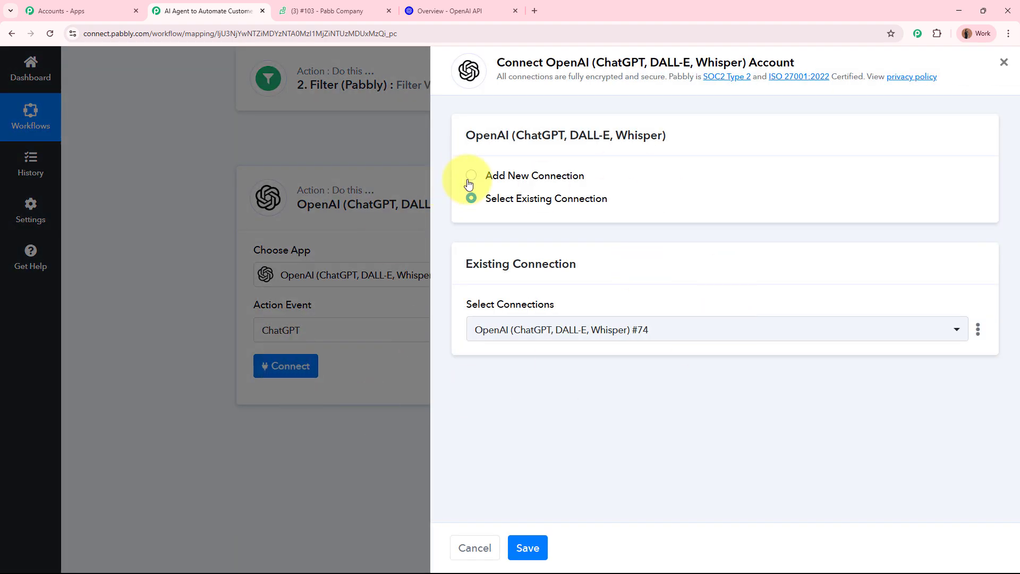
- Choose Add New Connection and open the OpenAI API Keys page link to get a key
{"action": "left_click", "coordinate": [470, 177]}
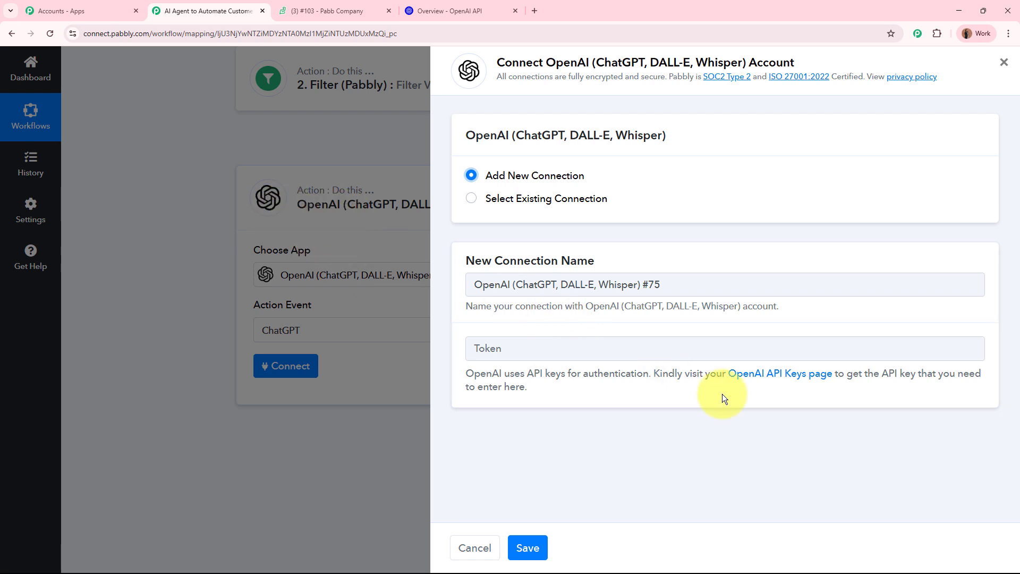
{"action": "left_click", "coordinate": [780, 374]}
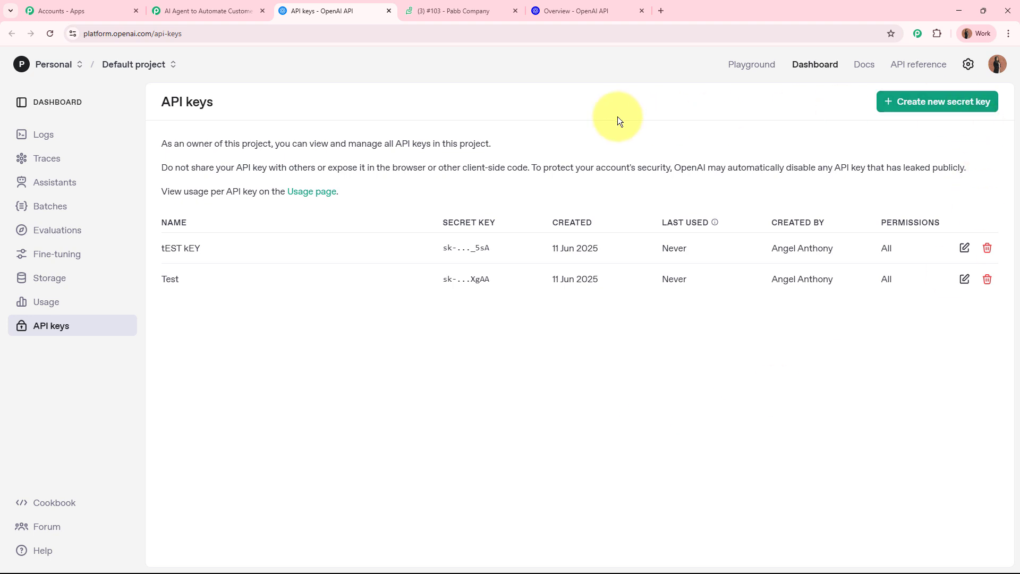
- Create and copy a secret key named 'New' in the Default project, then focus Pabbly's Token field
{"action": "left_click", "coordinate": [934, 107]}
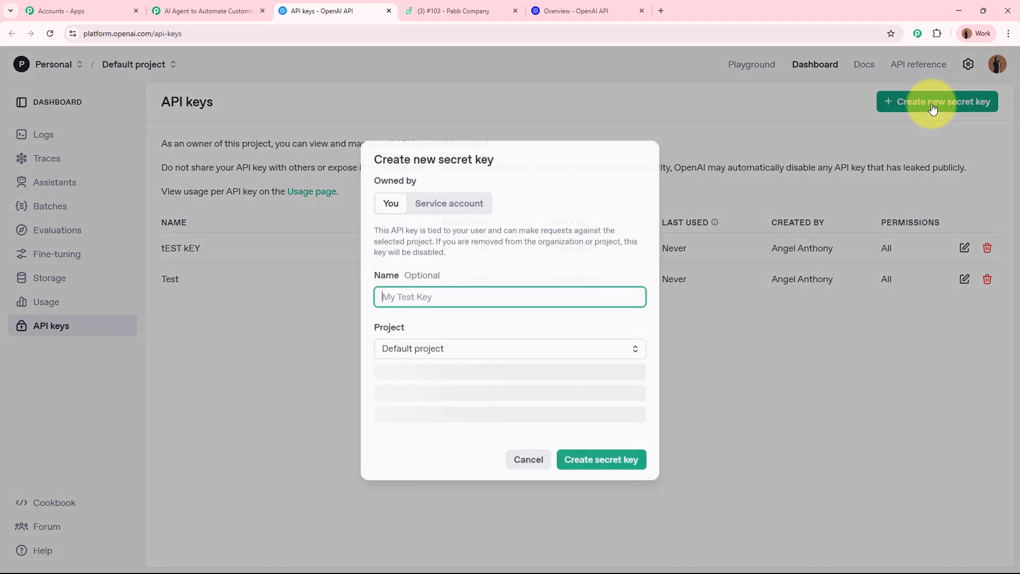
{"action": "type", "text": "New"}
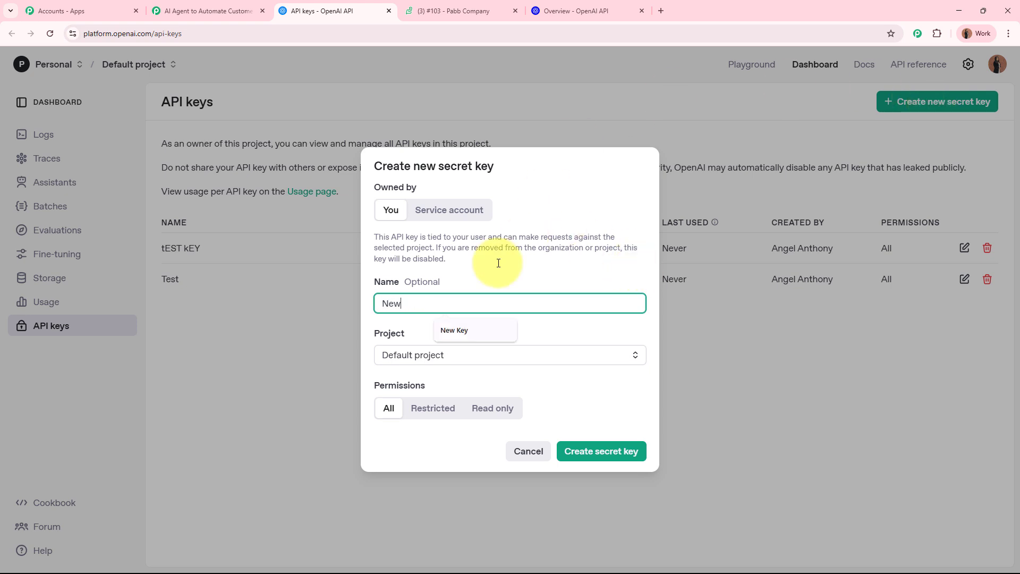
{"action": "left_click", "coordinate": [593, 326]}
{"action": "left_click", "coordinate": [547, 363]}
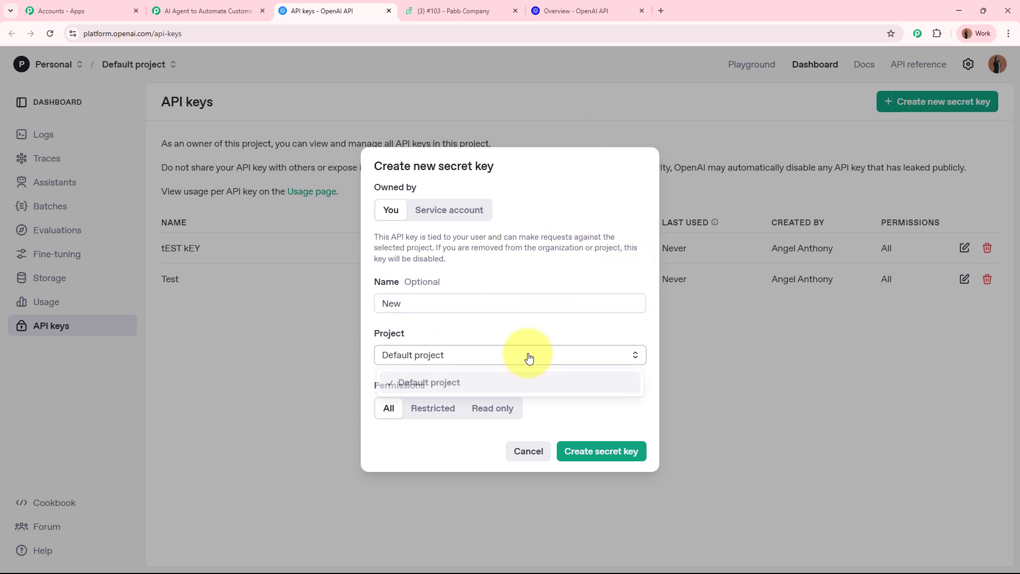
{"action": "left_click", "coordinate": [508, 383]}
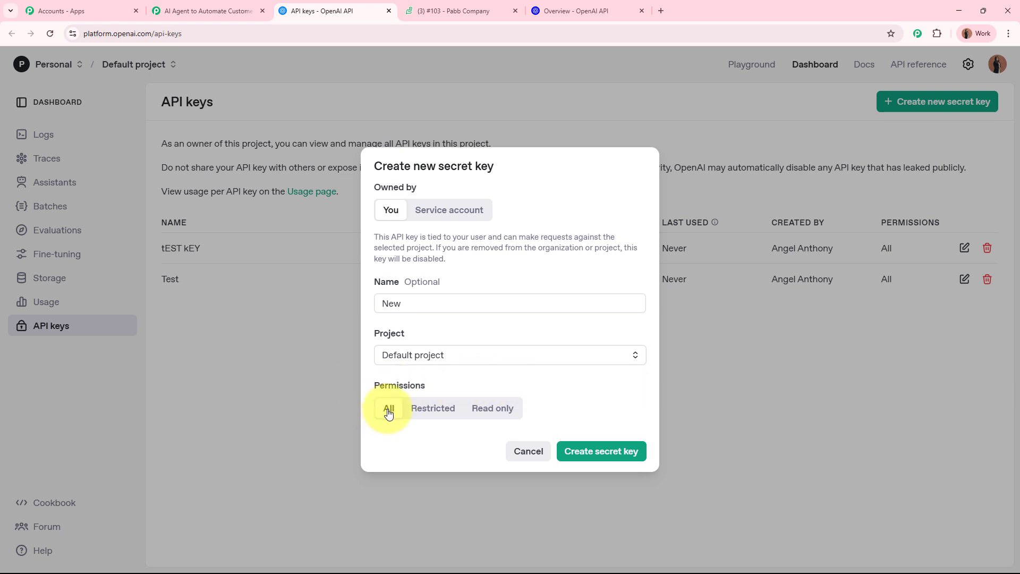
{"action": "left_click", "coordinate": [616, 451]}
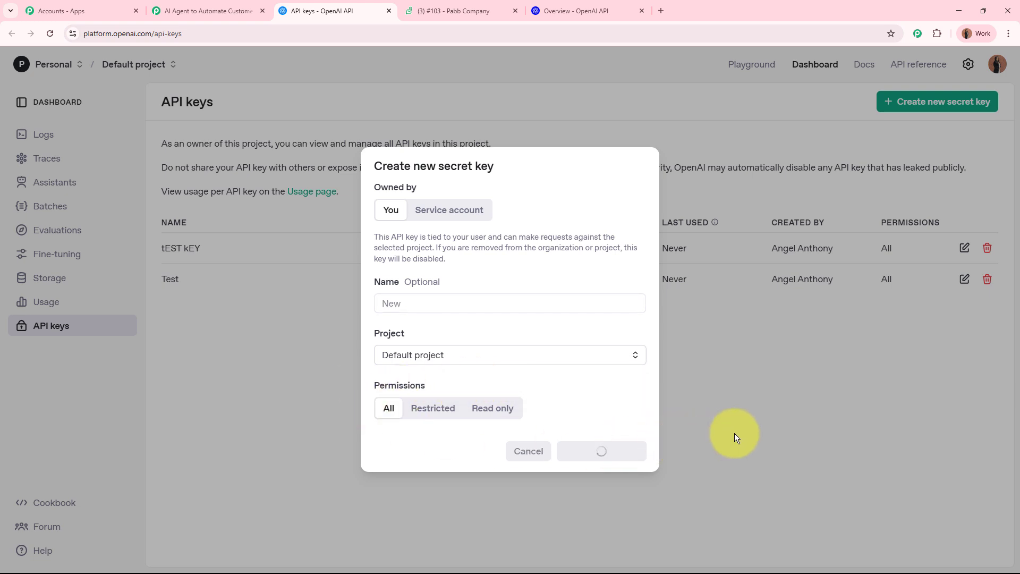
{"action": "left_click", "coordinate": [608, 328]}
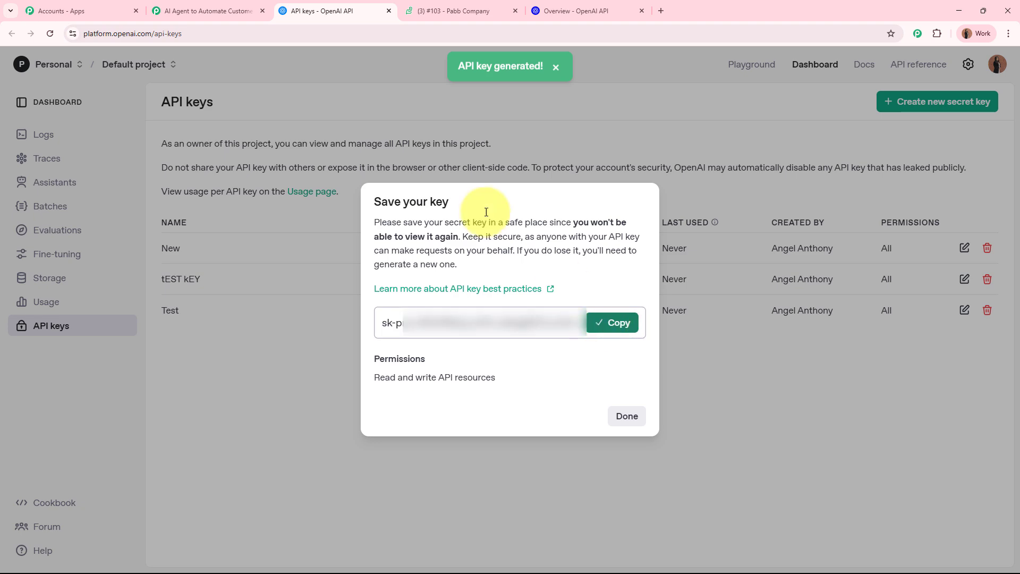
{"action": "left_click", "coordinate": [221, 7]}
{"action": "left_click", "coordinate": [504, 358]}
- Paste the copied key as the token and save the new OpenAI connection
{"action": "key", "text": "ctrl+v"}
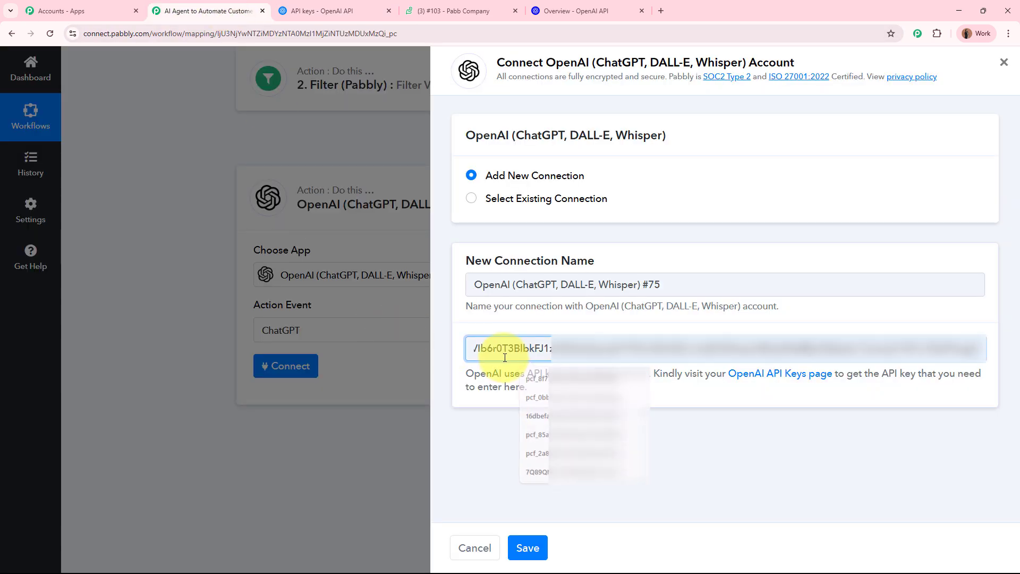
{"action": "left_click", "coordinate": [527, 545]}
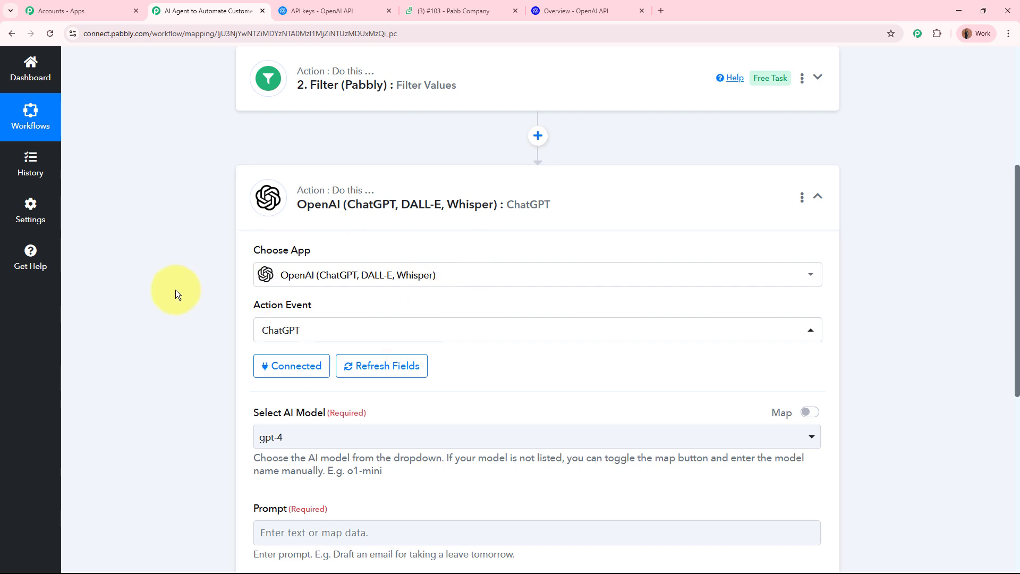
{"action": "scroll", "coordinate": [175, 289], "scroll_direction": "down", "scroll_amount": 3}
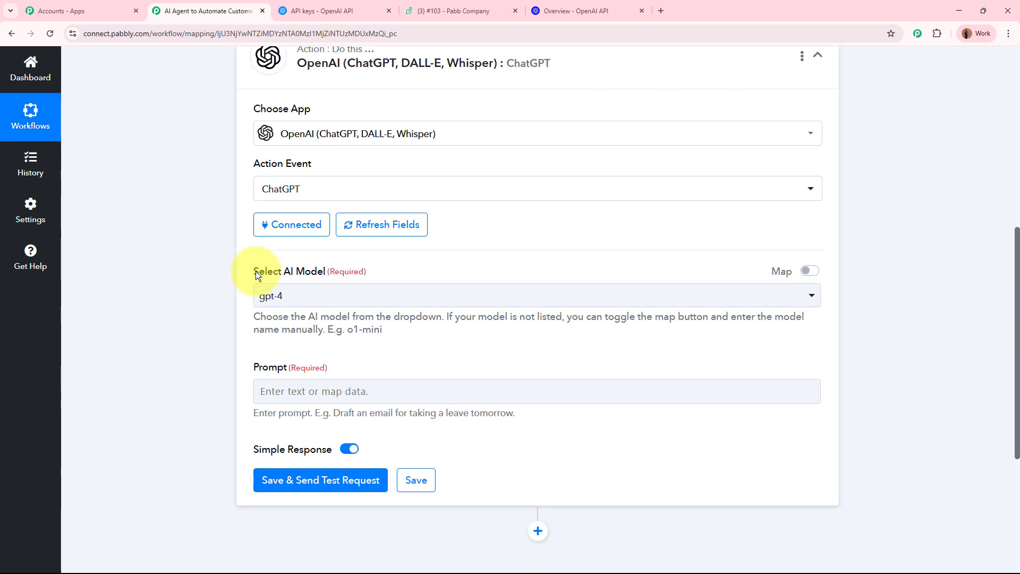
{"action": "left_click_drag", "start_coordinate": [256, 271], "coordinate": [372, 275]}
{"action": "left_click", "coordinate": [185, 302]}
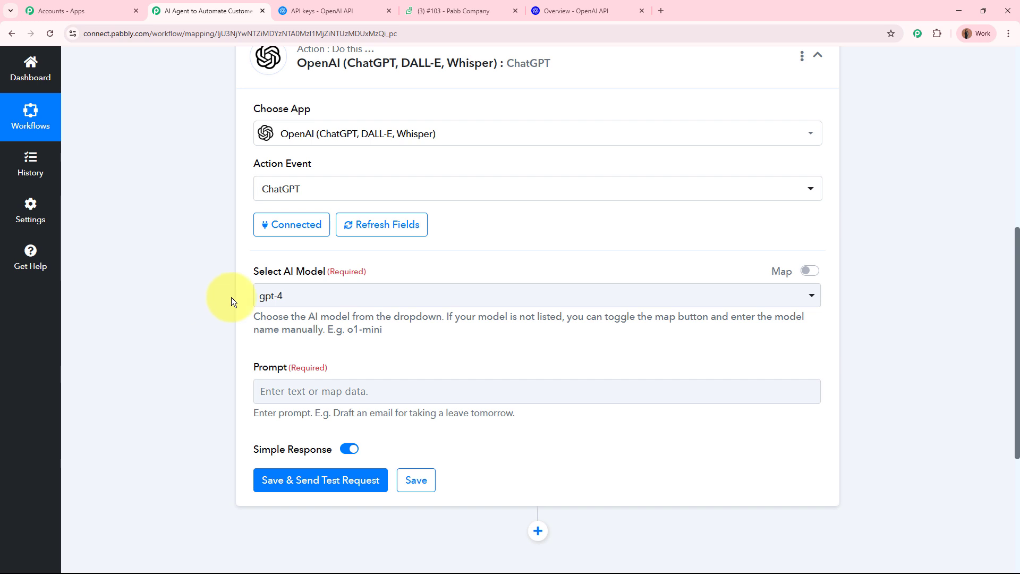
- Select gpt-4o-mini as the ChatGPT AI model and move on to the Prompt field
{"action": "left_click", "coordinate": [332, 298]}
{"action": "left_click", "coordinate": [319, 381]}
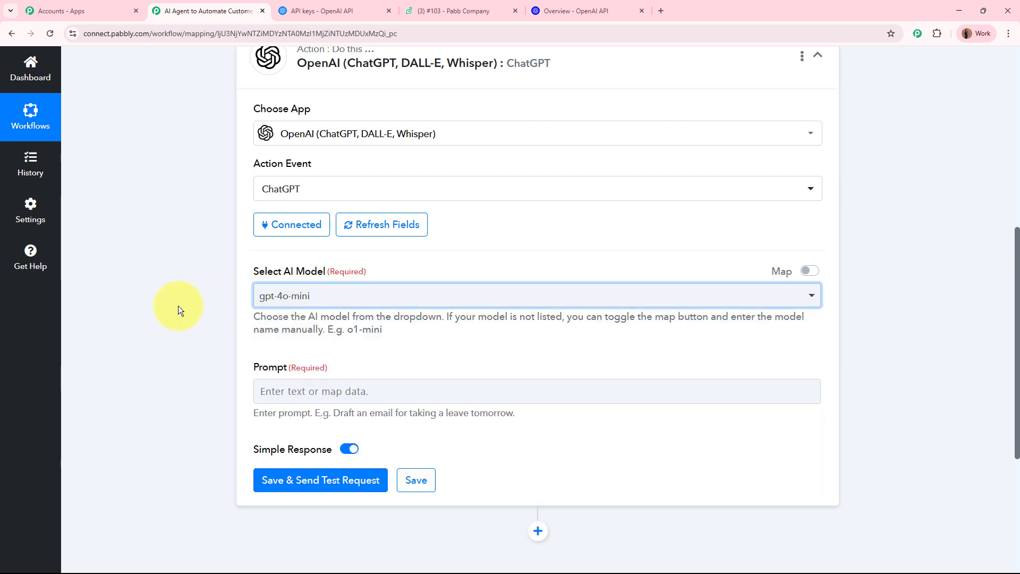
{"action": "left_click", "coordinate": [338, 304]}
{"action": "scroll", "coordinate": [353, 448], "scroll_direction": "down", "scroll_amount": 6}
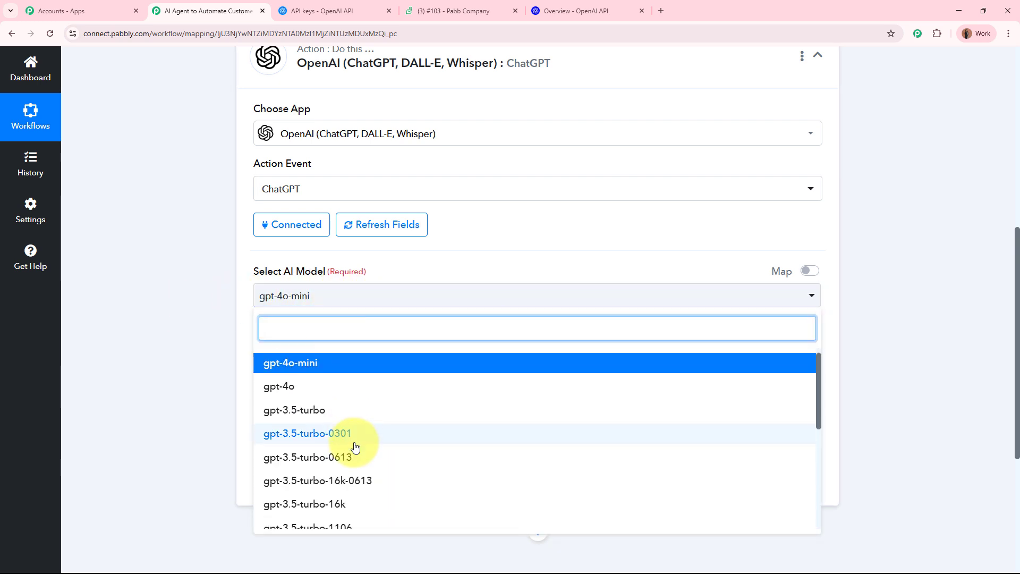
{"action": "scroll", "coordinate": [354, 447], "scroll_direction": "up", "scroll_amount": 6}
{"action": "left_click", "coordinate": [195, 349]}
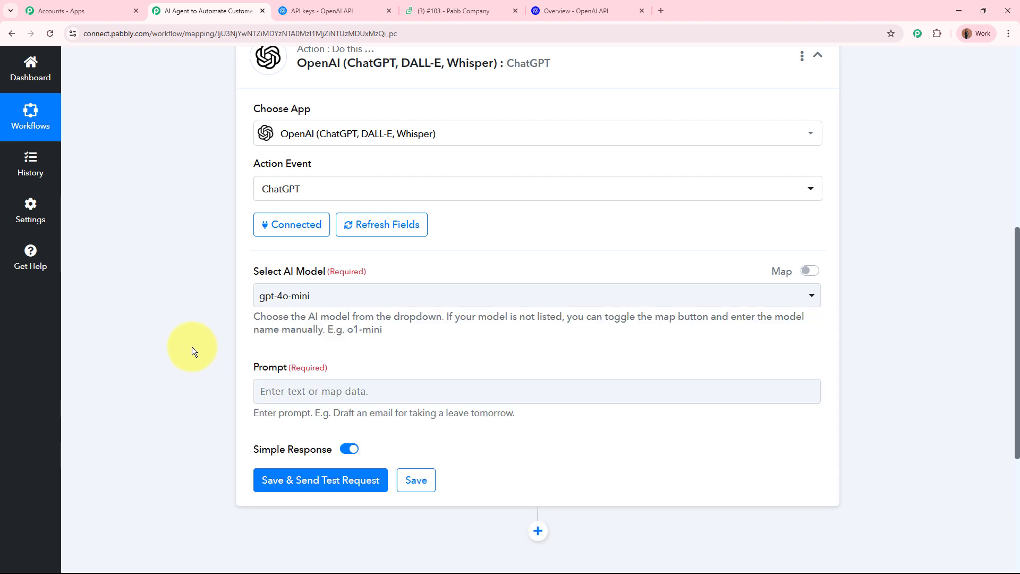
{"action": "scroll", "coordinate": [189, 345], "scroll_direction": "down", "scroll_amount": 1}
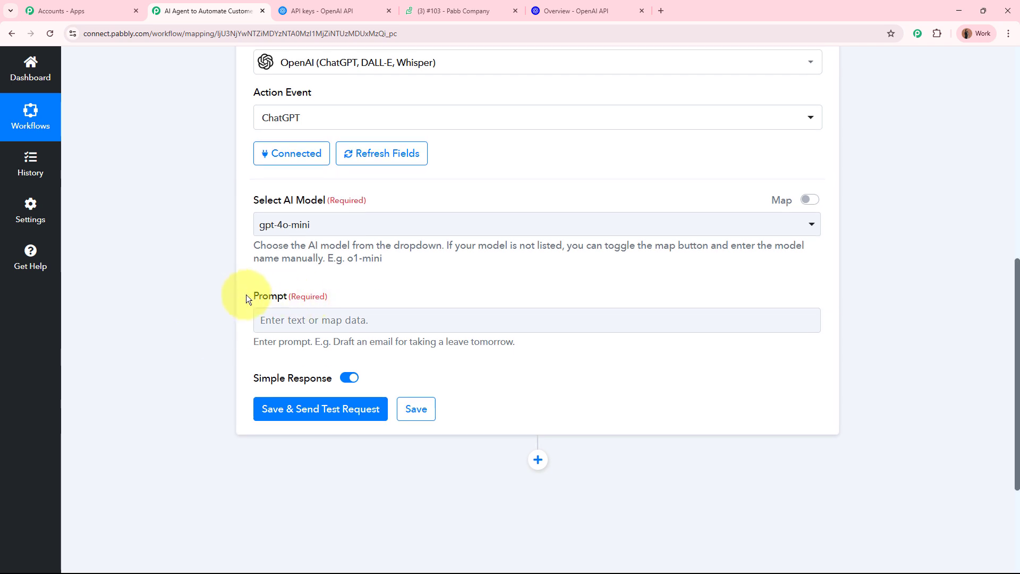
{"action": "left_click_drag", "start_coordinate": [248, 295], "coordinate": [329, 298]}
{"action": "left_click", "coordinate": [179, 311]}
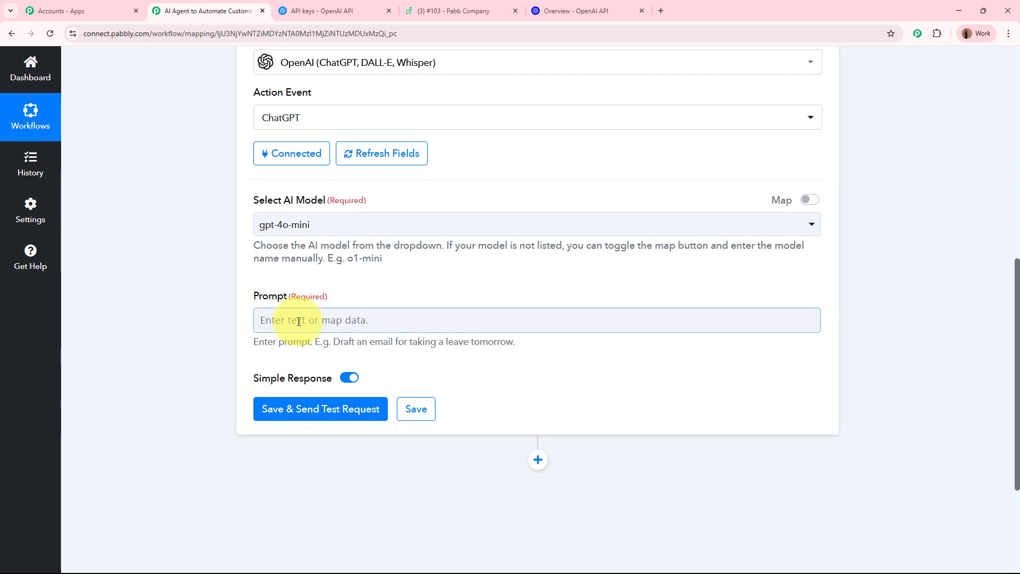
{"action": "left_click", "coordinate": [269, 319]}
{"action": "scroll", "coordinate": [151, 311], "scroll_direction": "down", "scroll_amount": 2}
{"action": "left_click", "coordinate": [152, 311]}
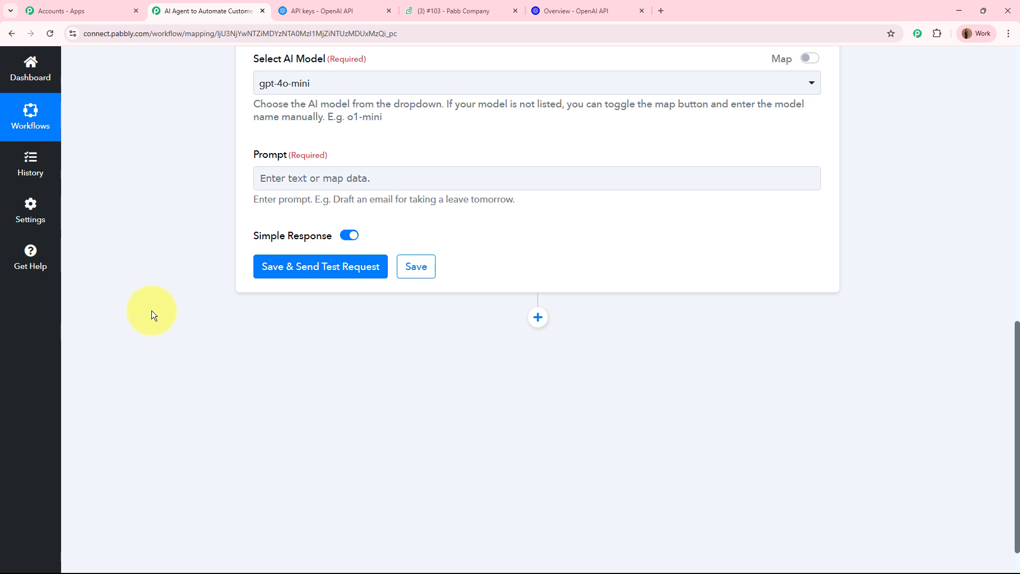
- Review the seven-category classification prompt, from its role sentence through the Ticket Details section
{"action": "left_click", "coordinate": [396, 180]}
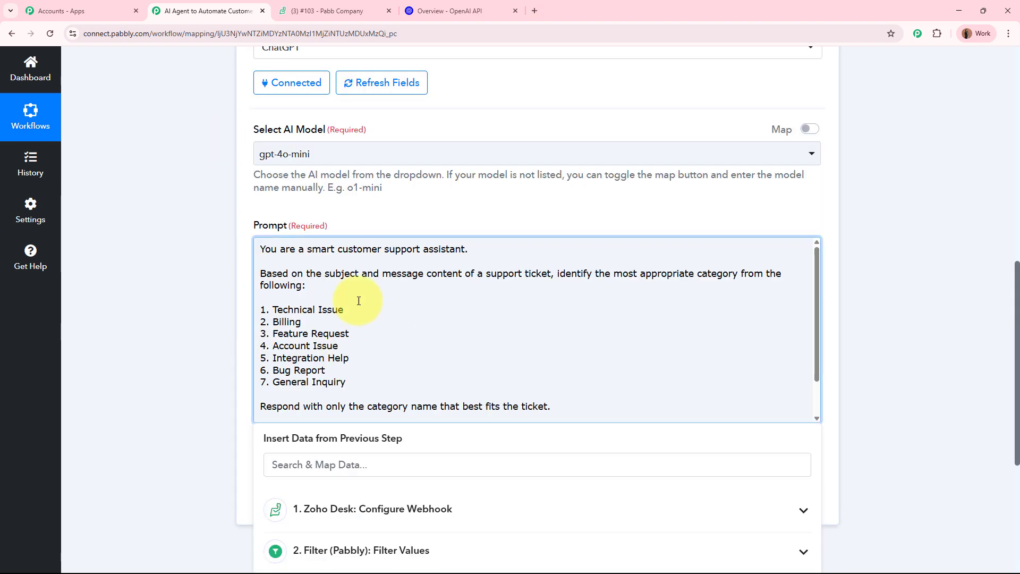
{"action": "left_click_drag", "start_coordinate": [262, 247], "coordinate": [463, 250]}
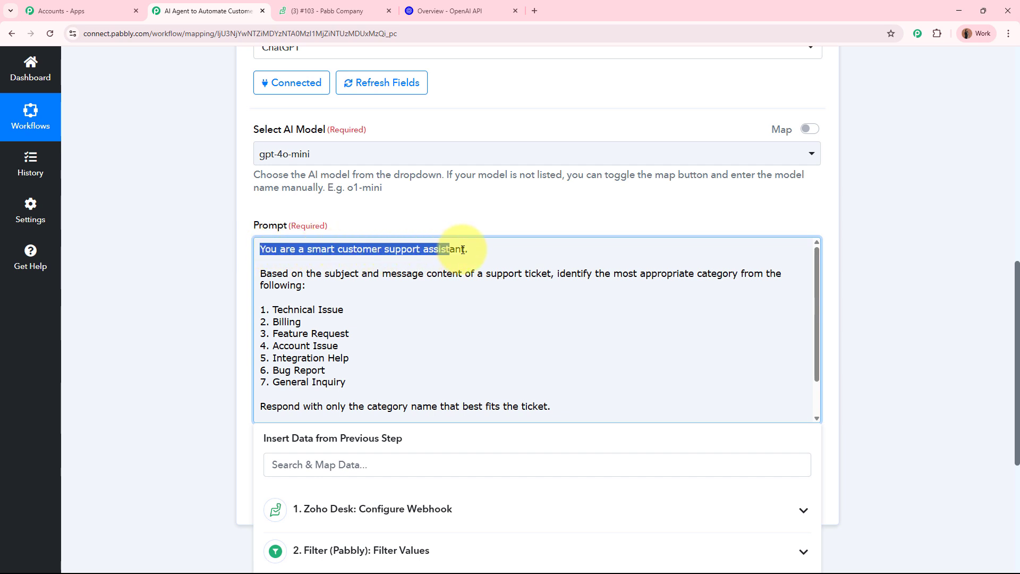
{"action": "left_click_drag", "start_coordinate": [261, 274], "coordinate": [438, 287]}
{"action": "left_click", "coordinate": [433, 294]}
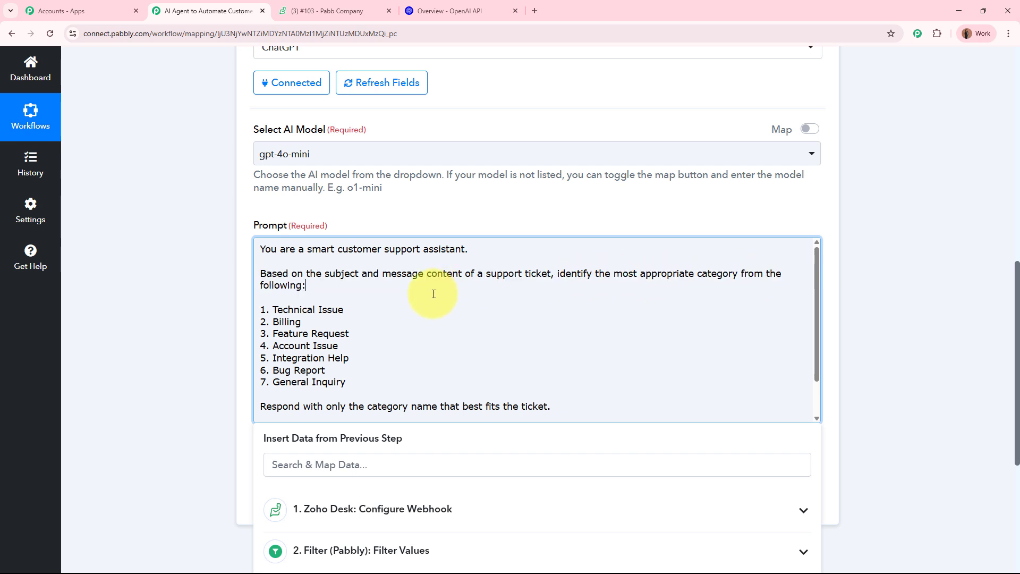
{"action": "left_click_drag", "start_coordinate": [273, 307], "coordinate": [340, 301]}
{"action": "left_click", "coordinate": [304, 325]}
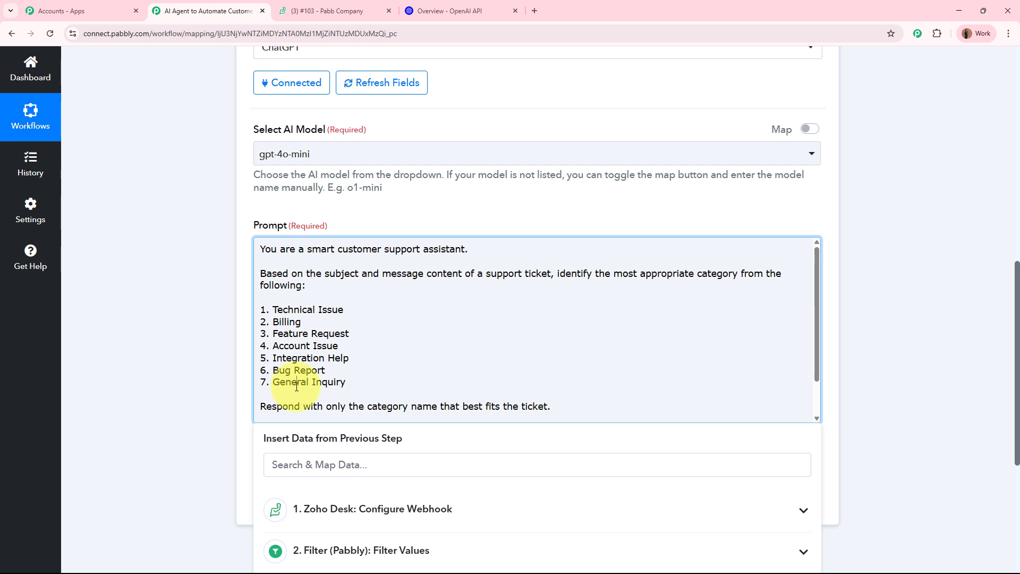
{"action": "scroll", "coordinate": [305, 381], "scroll_direction": "down", "scroll_amount": 1}
{"action": "left_click_drag", "start_coordinate": [261, 364], "coordinate": [558, 358]}
{"action": "left_click_drag", "start_coordinate": [278, 386], "coordinate": [325, 389]}
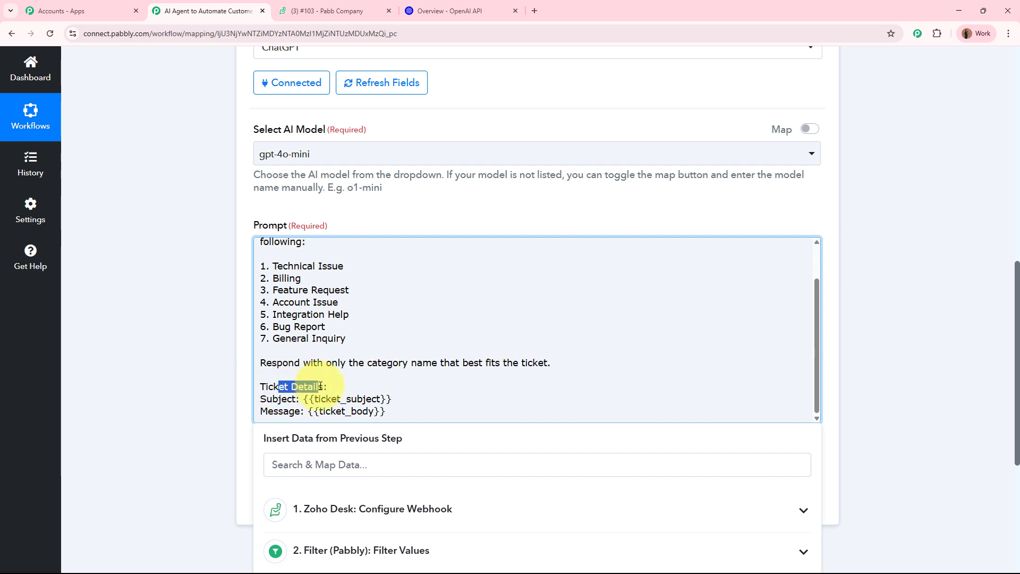
{"action": "left_click_drag", "start_coordinate": [266, 400], "coordinate": [283, 399]}
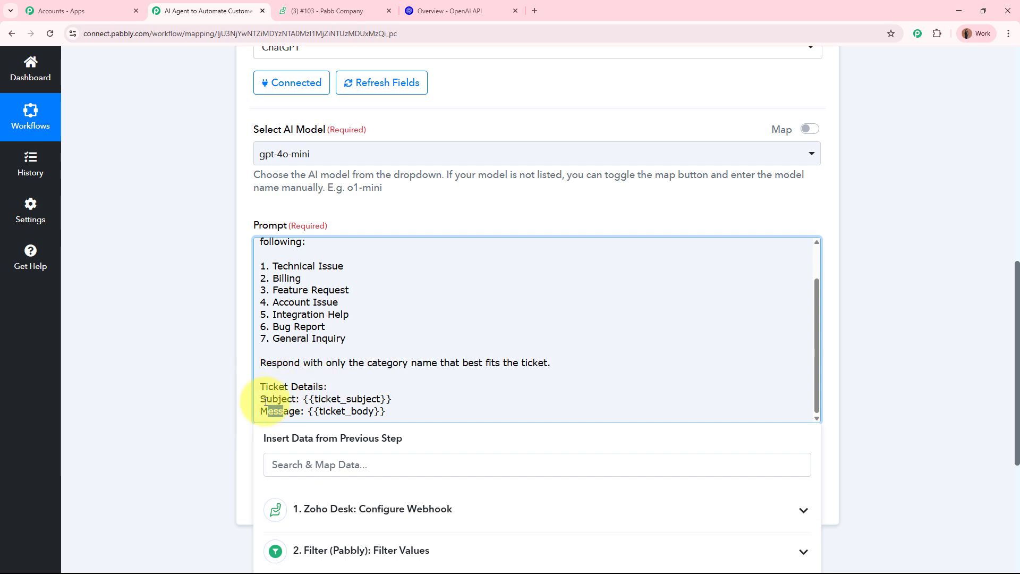
{"action": "left_click", "coordinate": [177, 372]}
- Select the {{ticket_subject}} placeholder to bring up data from the earlier workflow steps
{"action": "left_click", "coordinate": [301, 411]}
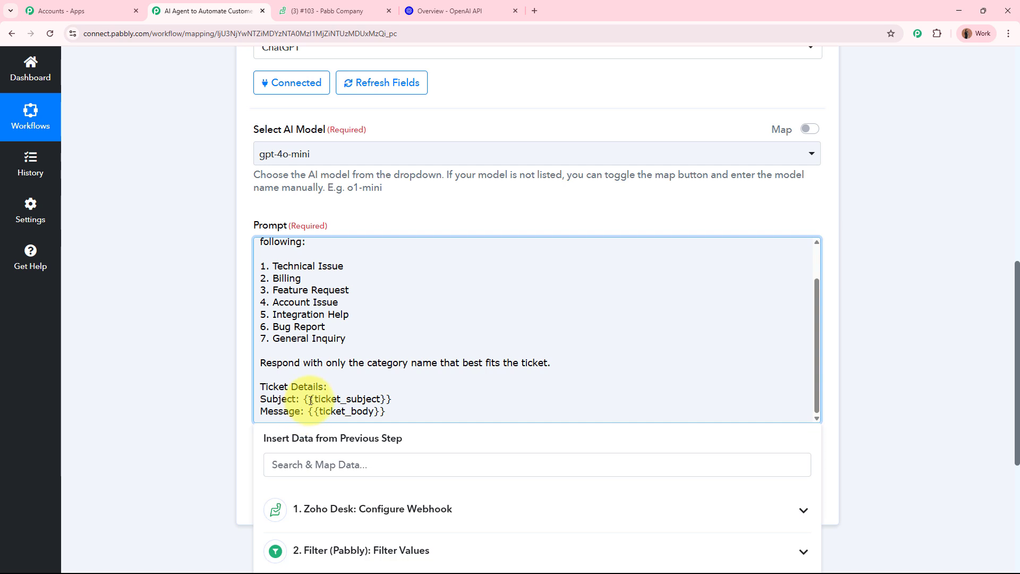
{"action": "left_click_drag", "start_coordinate": [304, 399], "coordinate": [484, 396]}
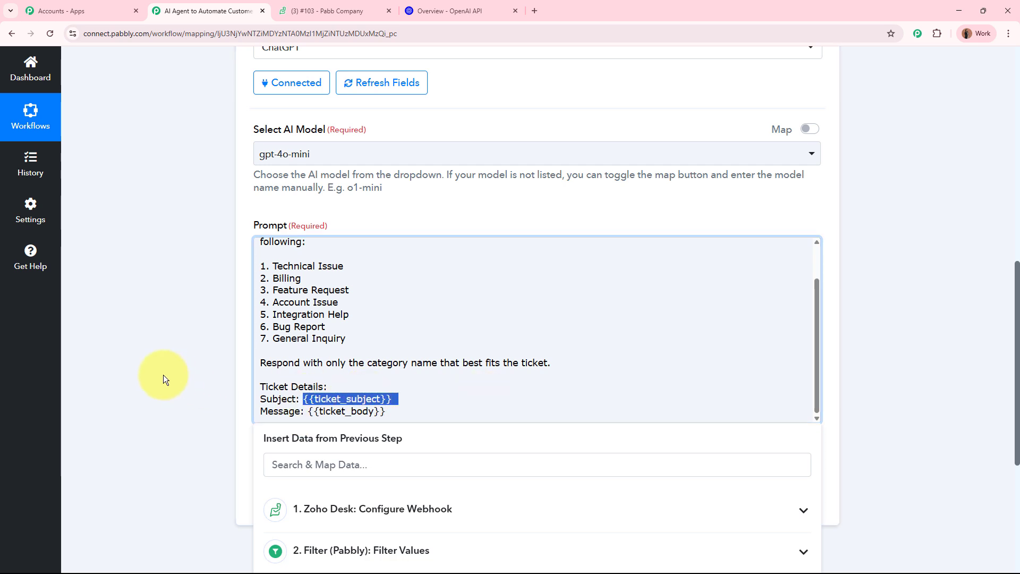
{"action": "scroll", "coordinate": [163, 375], "scroll_direction": "down", "scroll_amount": 1}
{"action": "scroll", "coordinate": [164, 375], "scroll_direction": "down", "scroll_amount": 1}
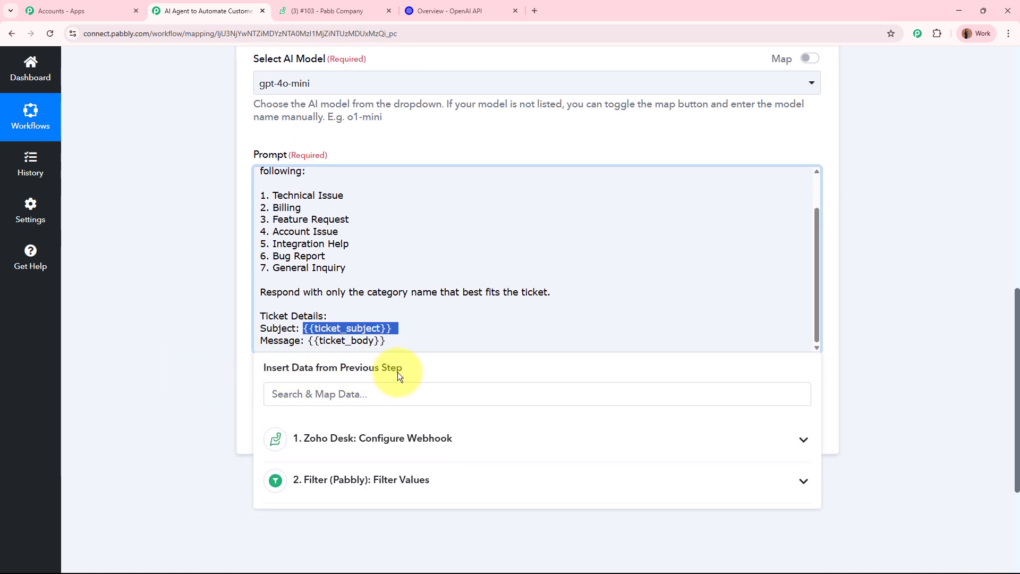
{"action": "scroll", "coordinate": [398, 372], "scroll_direction": "up", "scroll_amount": 9}
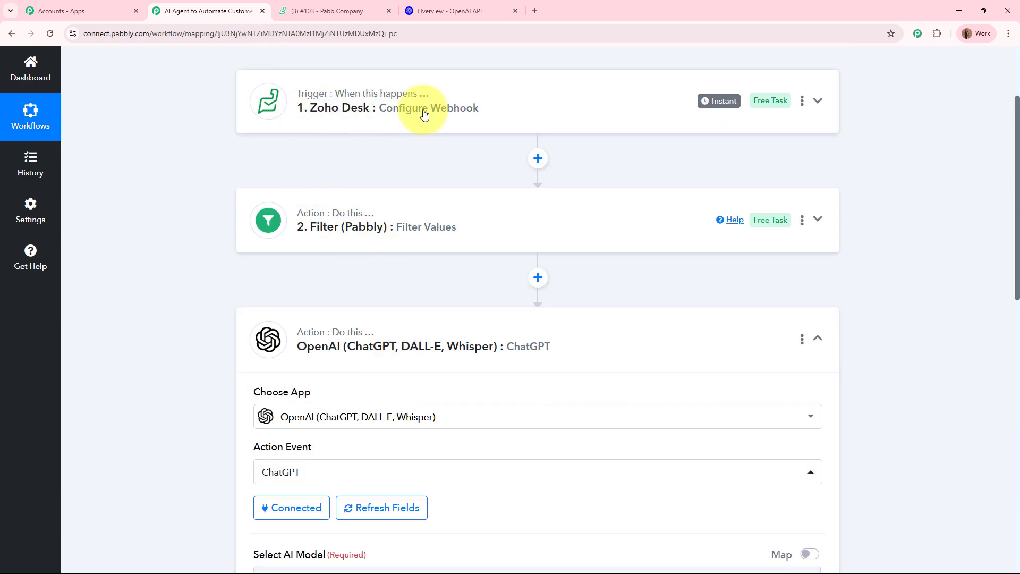
- Map the Zoho Desk webhook's Payload Subject into the prompt's {{ticket_subject}} placeholder
{"action": "scroll", "coordinate": [488, 110], "scroll_direction": "down", "scroll_amount": 9}
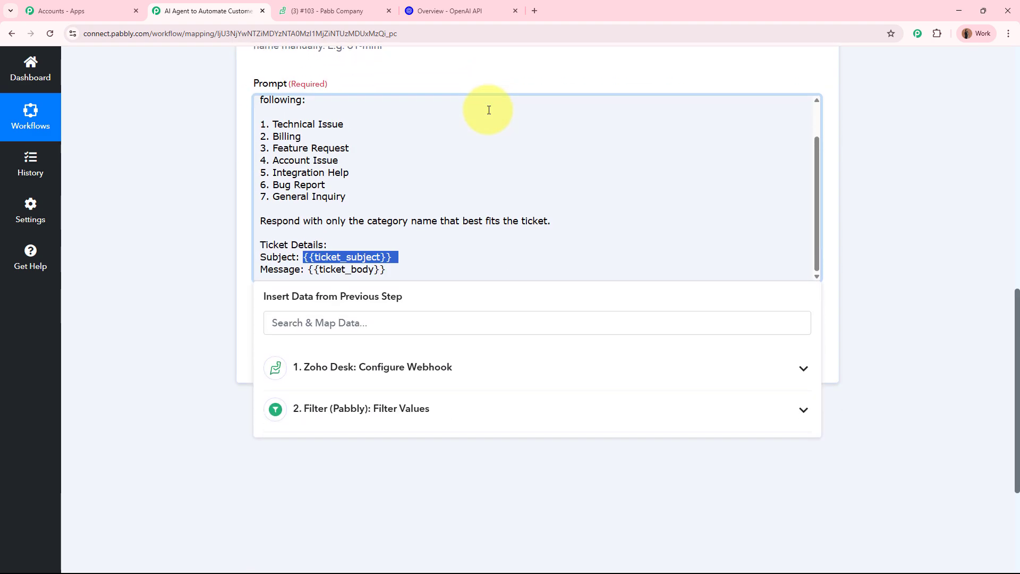
{"action": "scroll", "coordinate": [163, 276], "scroll_direction": "down", "scroll_amount": 1}
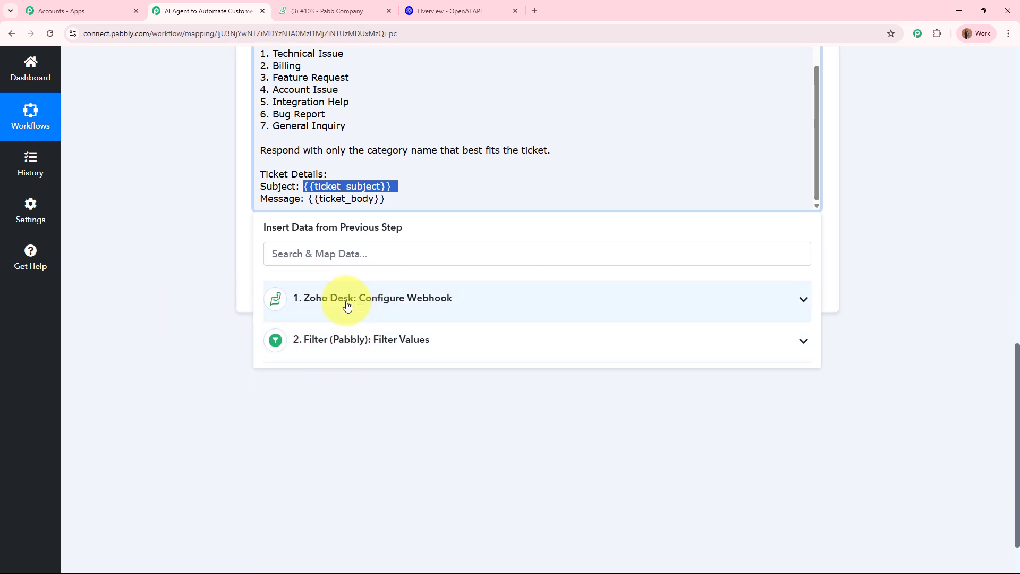
{"action": "left_click", "coordinate": [459, 304]}
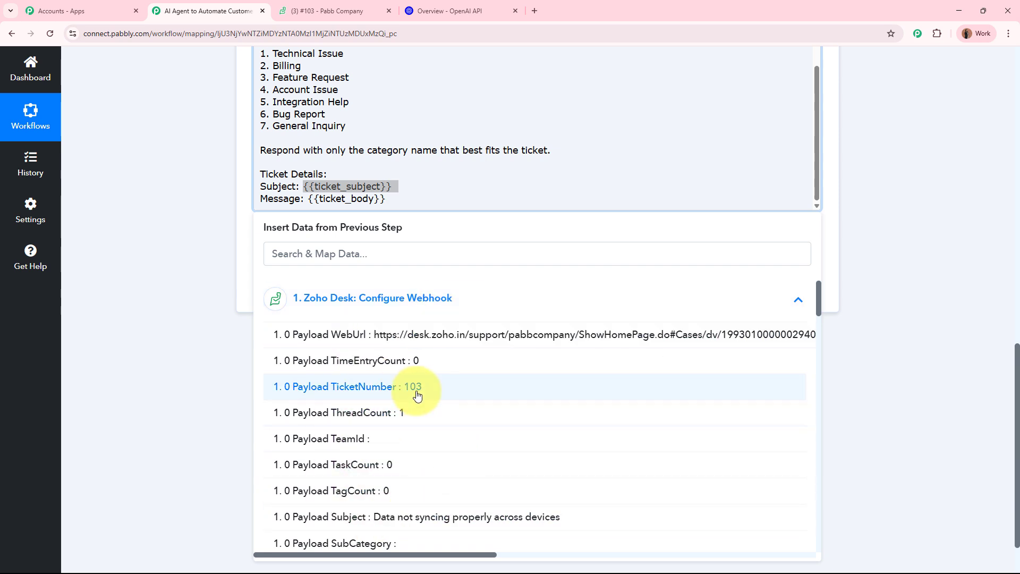
{"action": "scroll", "coordinate": [420, 414], "scroll_direction": "down", "scroll_amount": 3}
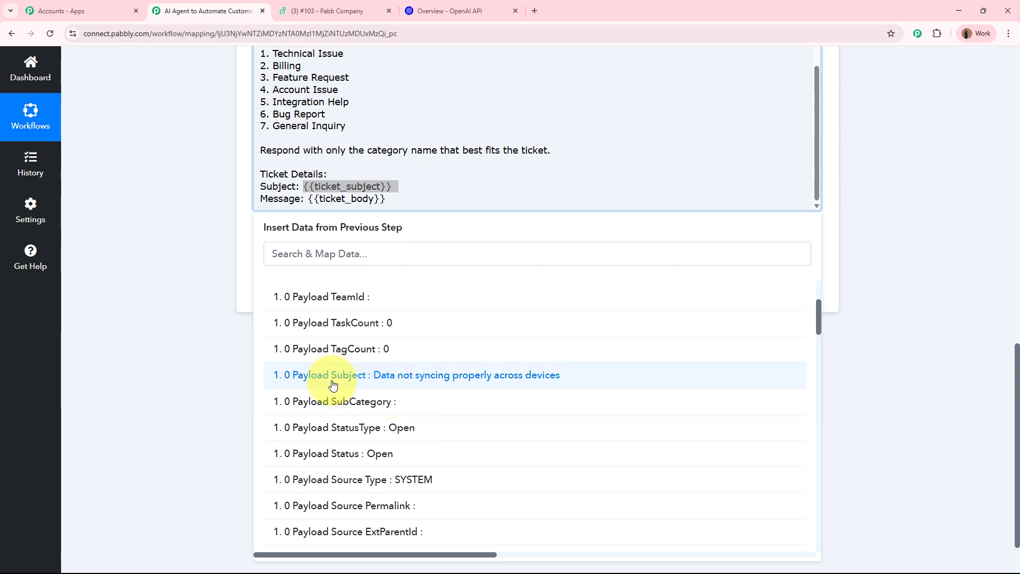
{"action": "left_click", "coordinate": [548, 383]}
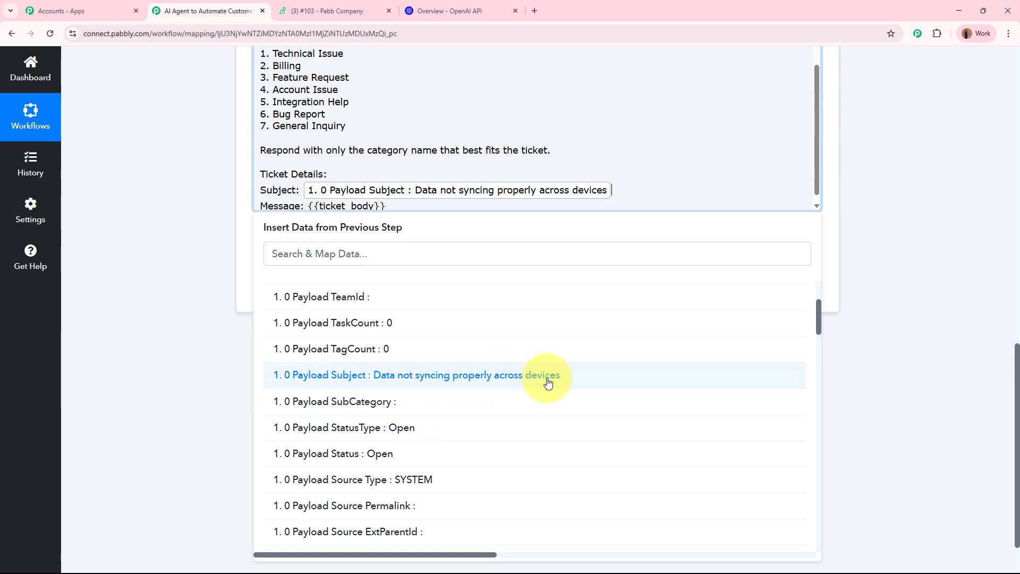
{"action": "scroll", "coordinate": [531, 97], "scroll_direction": "down", "scroll_amount": 1}
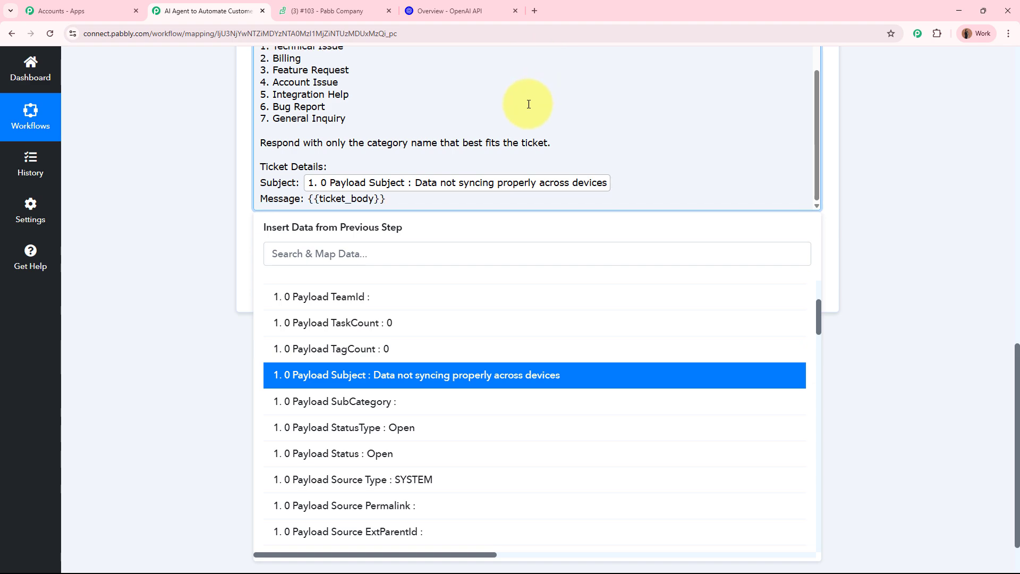
{"action": "left_click", "coordinate": [215, 257]}
- Replace the {{ticket_body}} placeholder with the webhook's Payload Description, found by searching 'des'
{"action": "scroll", "coordinate": [216, 266], "scroll_direction": "up", "scroll_amount": 3}
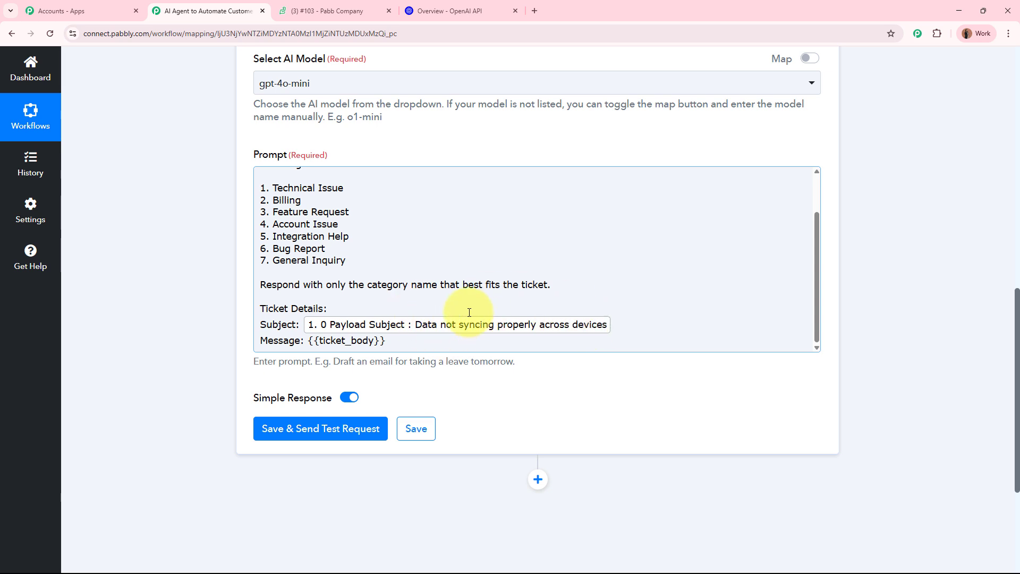
{"action": "scroll", "coordinate": [467, 312], "scroll_direction": "up", "scroll_amount": 3}
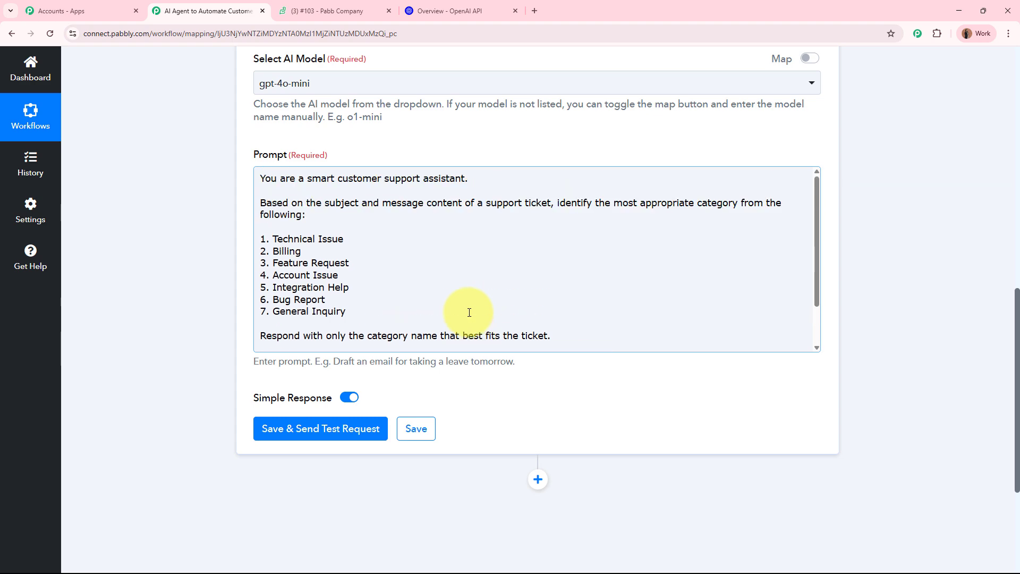
{"action": "scroll", "coordinate": [245, 285], "scroll_direction": "up", "scroll_amount": 10}
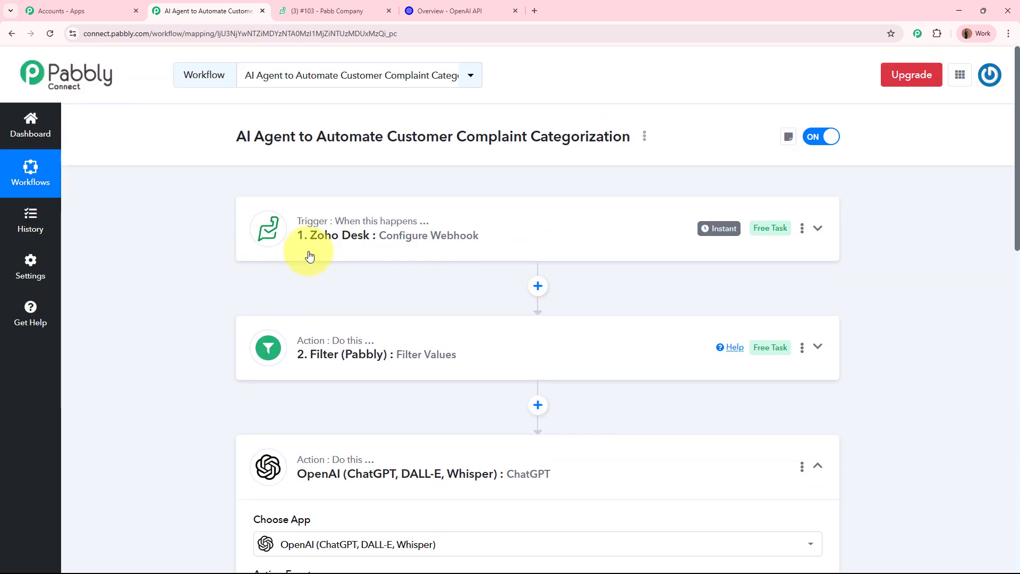
{"action": "scroll", "coordinate": [485, 248], "scroll_direction": "down", "scroll_amount": 9}
{"action": "scroll", "coordinate": [462, 291], "scroll_direction": "down", "scroll_amount": 2}
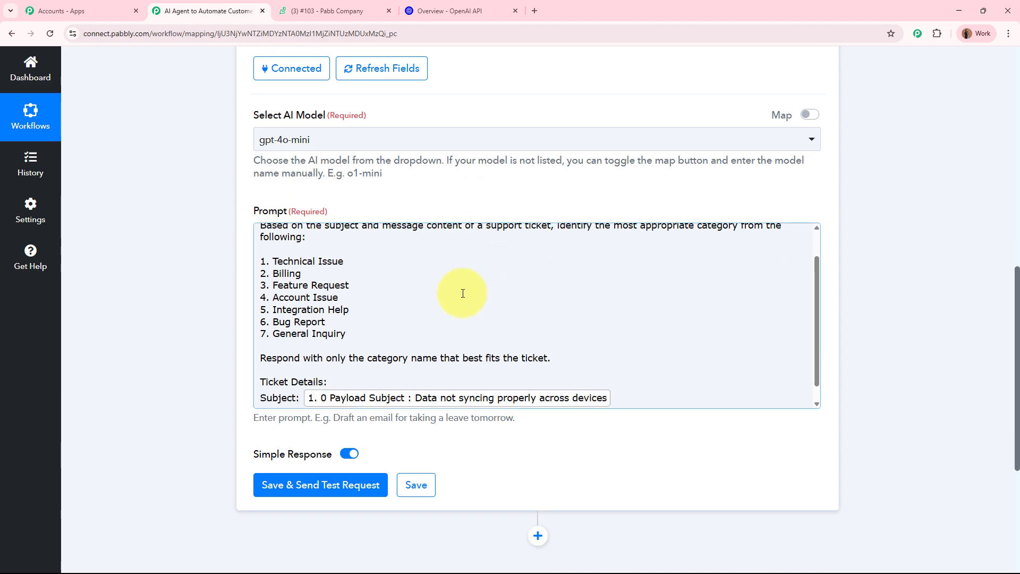
{"action": "scroll", "coordinate": [198, 314], "scroll_direction": "down", "scroll_amount": 4}
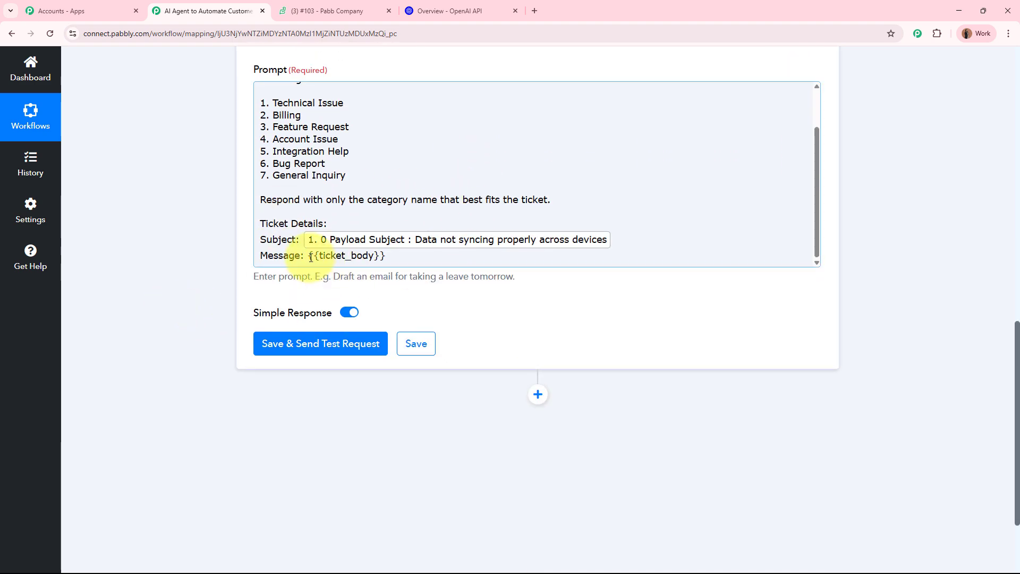
{"action": "left_click_drag", "start_coordinate": [308, 257], "coordinate": [406, 256]}
{"action": "left_click", "coordinate": [325, 313]}
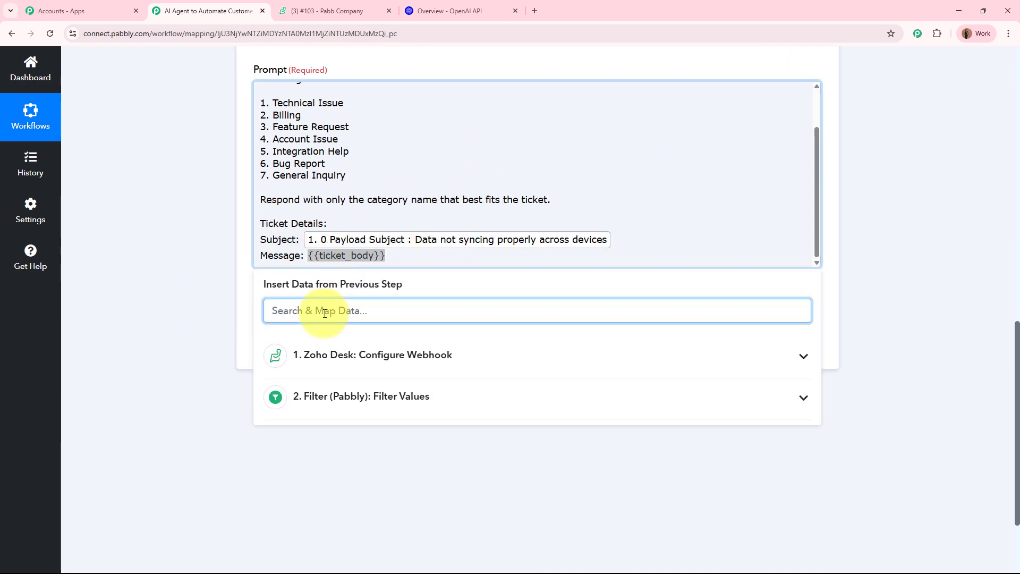
{"action": "type", "text": "des"}
{"action": "left_click", "coordinate": [337, 418]}
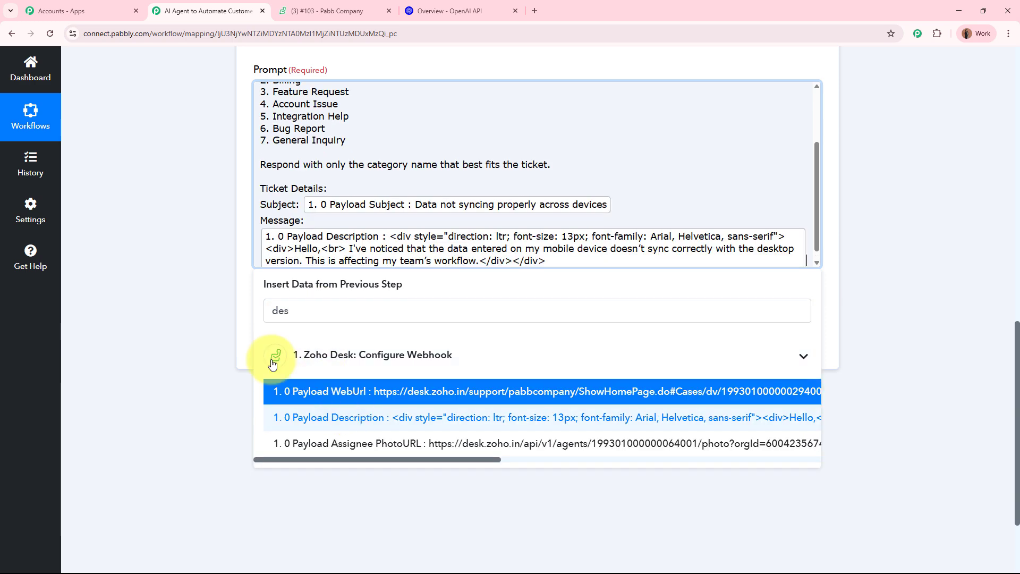
{"action": "left_click", "coordinate": [144, 284]}
{"action": "scroll", "coordinate": [409, 182], "scroll_direction": "up", "scroll_amount": 3}
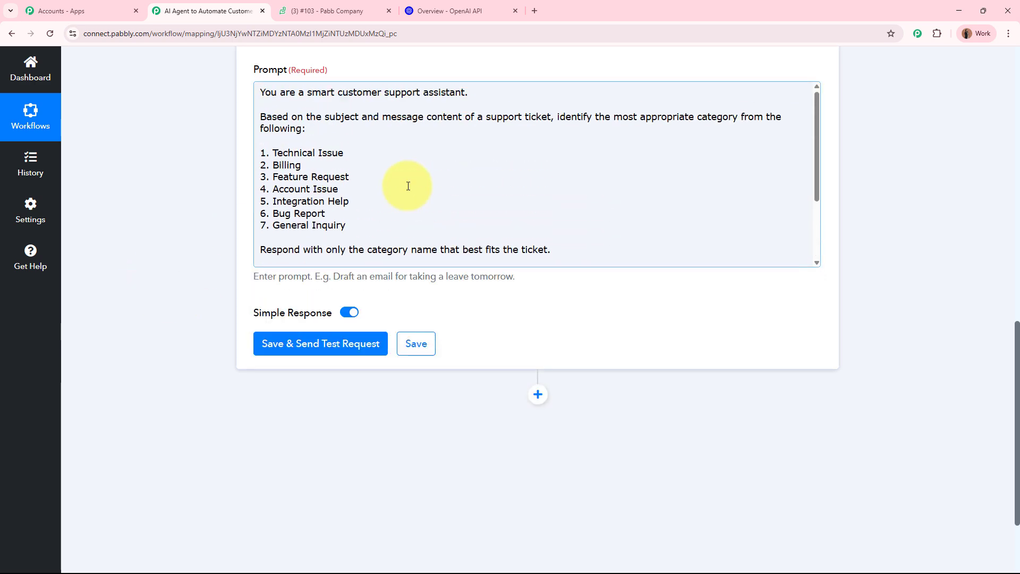
{"action": "scroll", "coordinate": [177, 194], "scroll_direction": "up", "scroll_amount": 2}
{"action": "scroll", "coordinate": [170, 199], "scroll_direction": "up", "scroll_amount": 3}
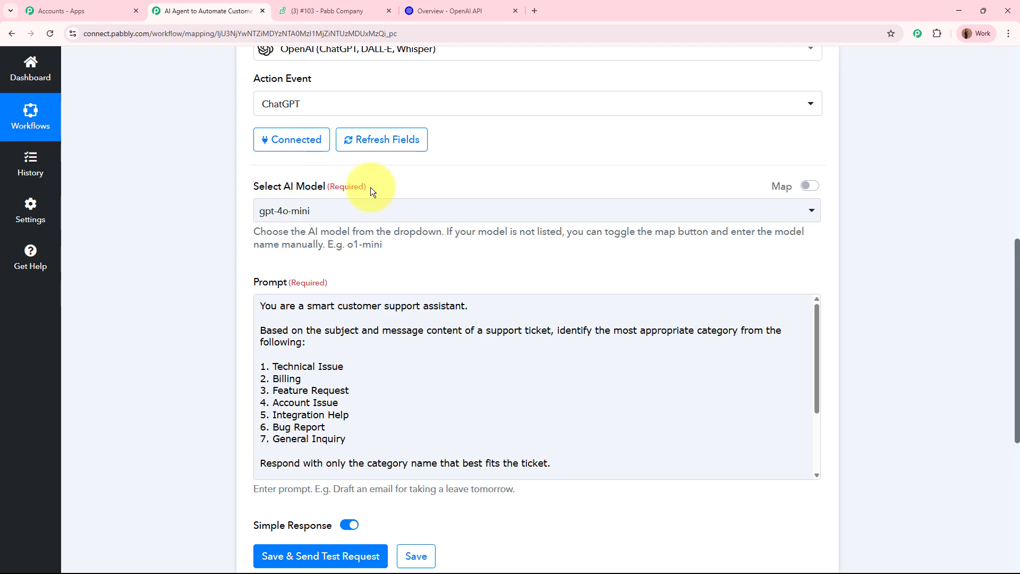
- Save the ChatGPT step and send a test request, which returns 'Technical Issue'
{"action": "scroll", "coordinate": [205, 282], "scroll_direction": "down", "scroll_amount": 5}
{"action": "left_click", "coordinate": [299, 286]}
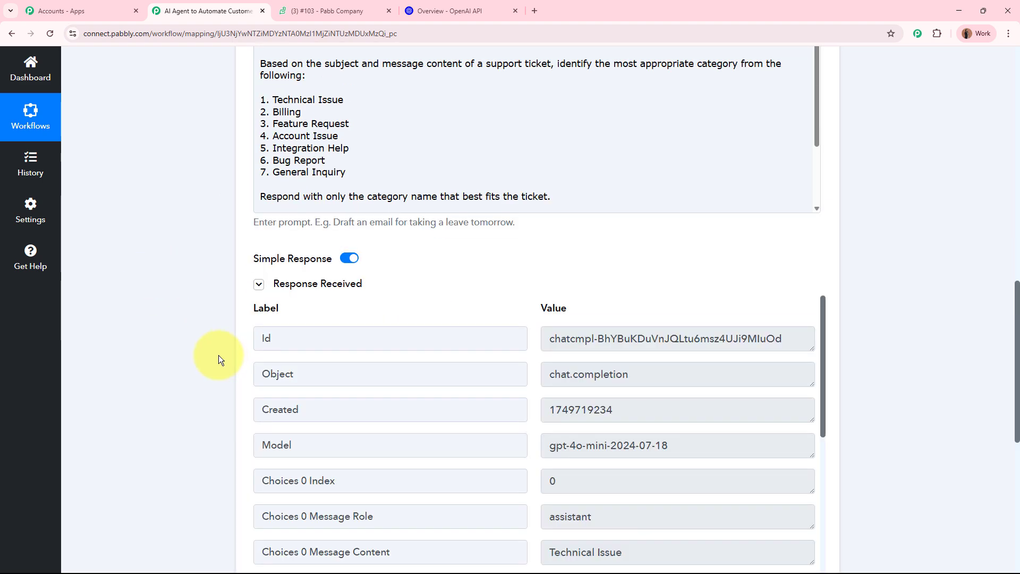
{"action": "scroll", "coordinate": [218, 355], "scroll_direction": "down", "scroll_amount": 4}
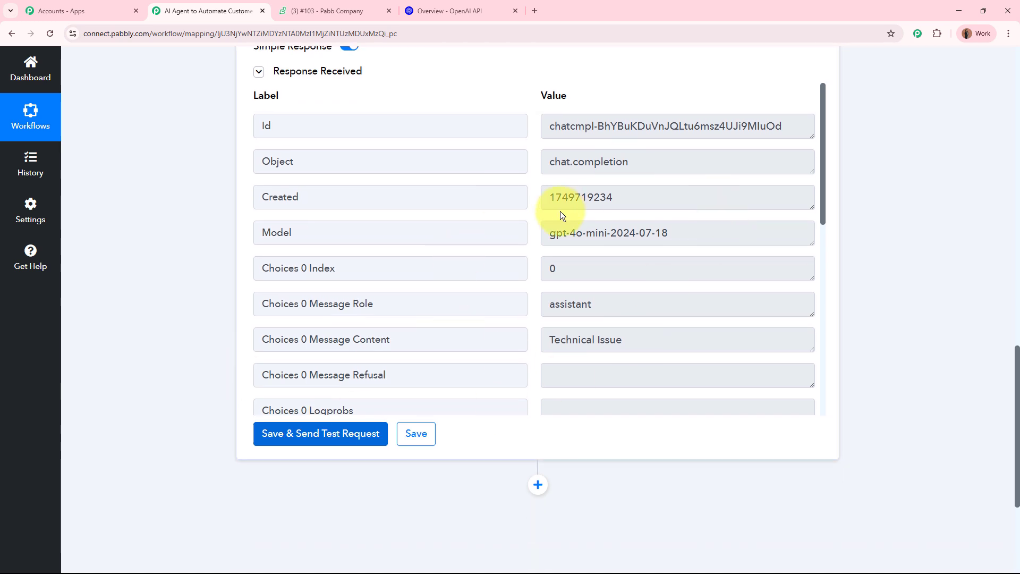
{"action": "triple_click", "coordinate": [412, 336]}
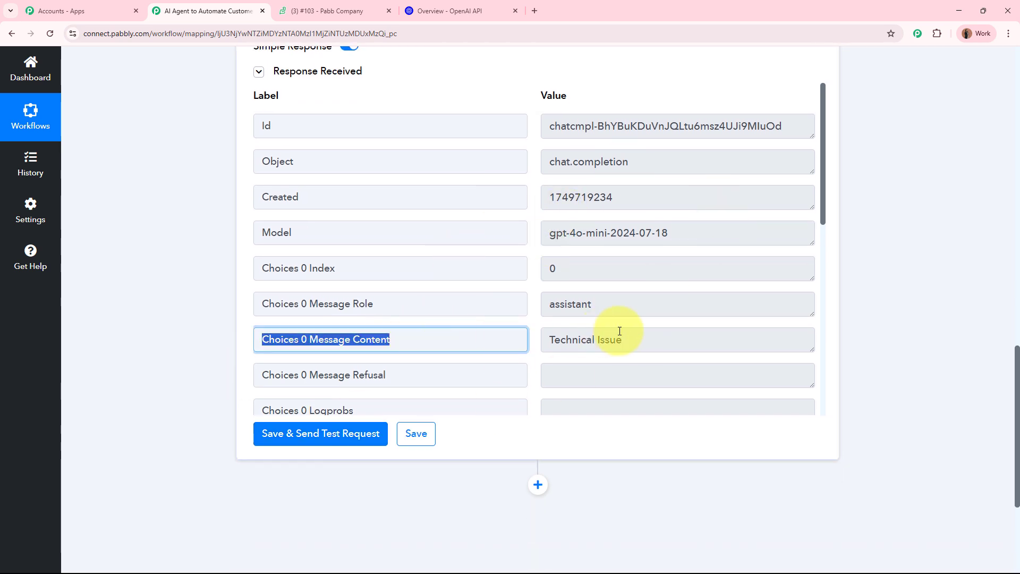
{"action": "left_click_drag", "start_coordinate": [628, 337], "coordinate": [520, 338]}
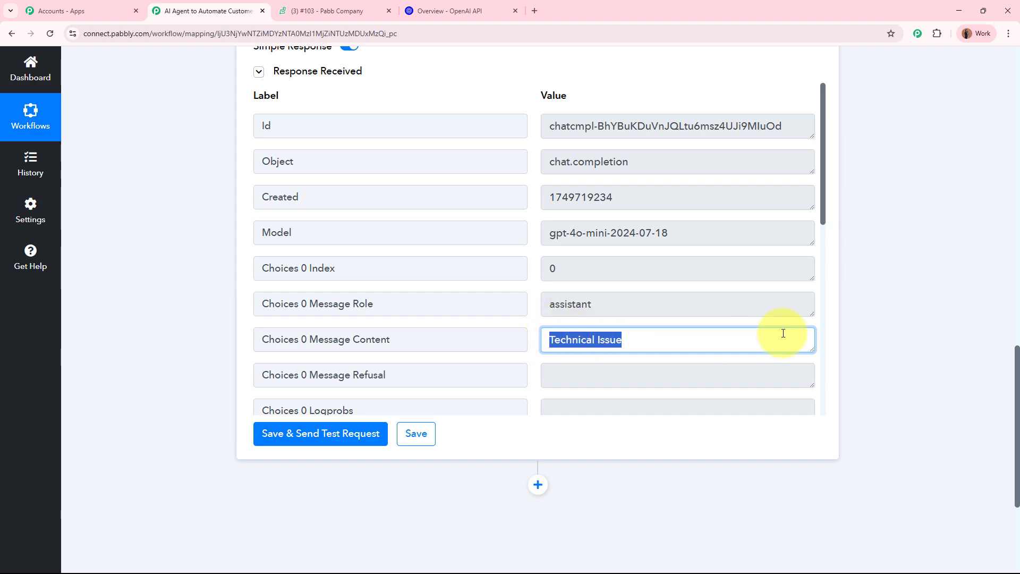
{"action": "left_click", "coordinate": [925, 312]}
- Review the 'Technical Issue' value in Choices 0 Message Content, then collapse the ChatGPT step
{"action": "scroll", "coordinate": [832, 298], "scroll_direction": "up", "scroll_amount": 7}
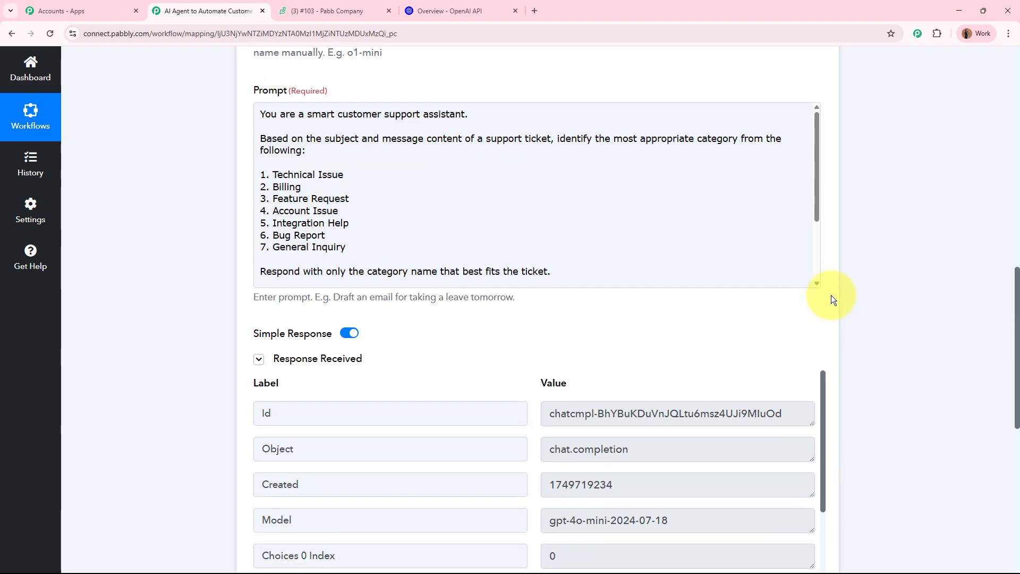
{"action": "scroll", "coordinate": [381, 375], "scroll_direction": "down", "scroll_amount": 3}
{"action": "scroll", "coordinate": [204, 367], "scroll_direction": "down", "scroll_amount": 8}
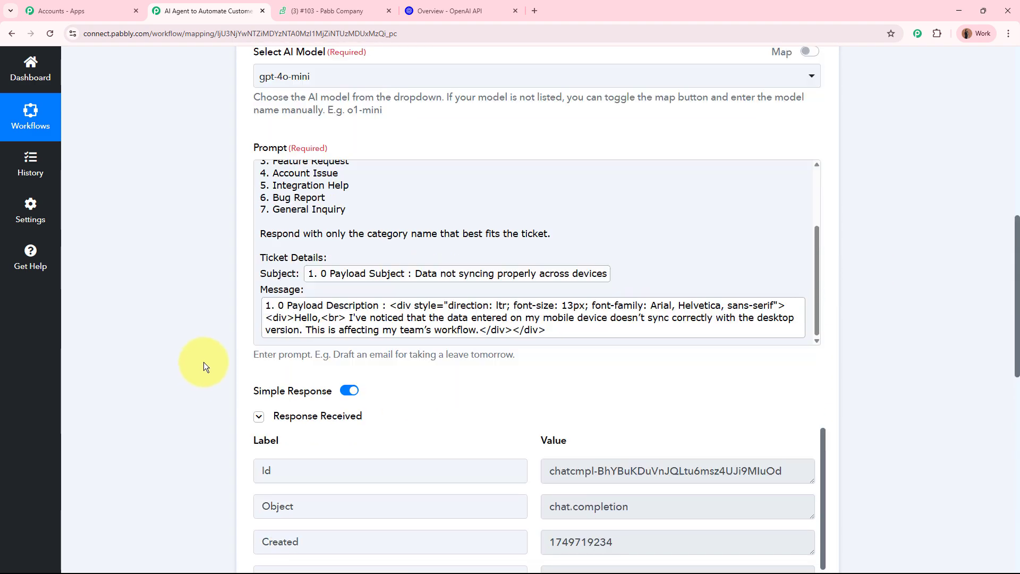
{"action": "left_click_drag", "start_coordinate": [625, 347], "coordinate": [513, 344]}
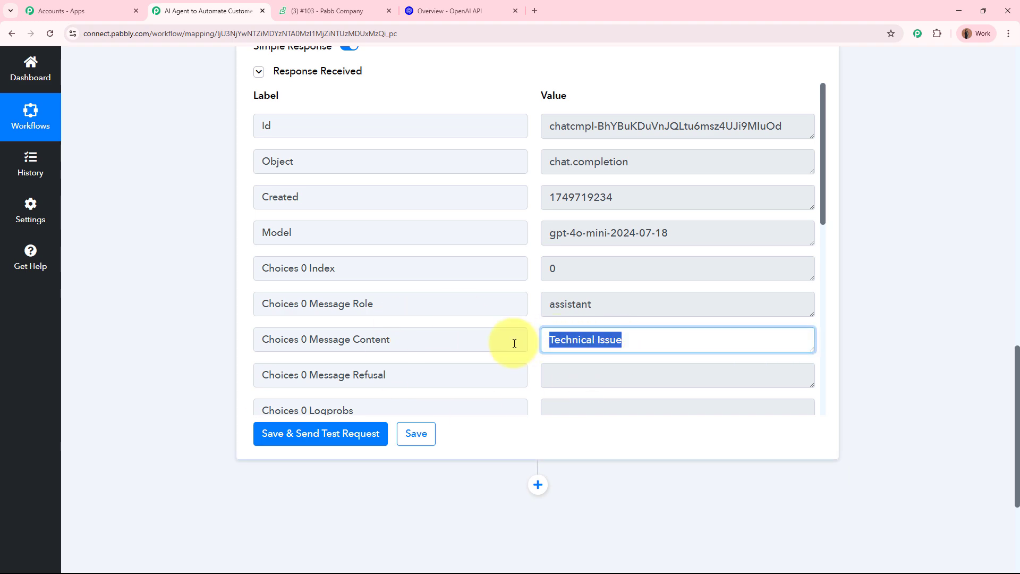
{"action": "left_click", "coordinate": [899, 336]}
{"action": "scroll", "coordinate": [899, 337], "scroll_direction": "up", "scroll_amount": 7}
{"action": "scroll", "coordinate": [899, 336], "scroll_direction": "up", "scroll_amount": 10}
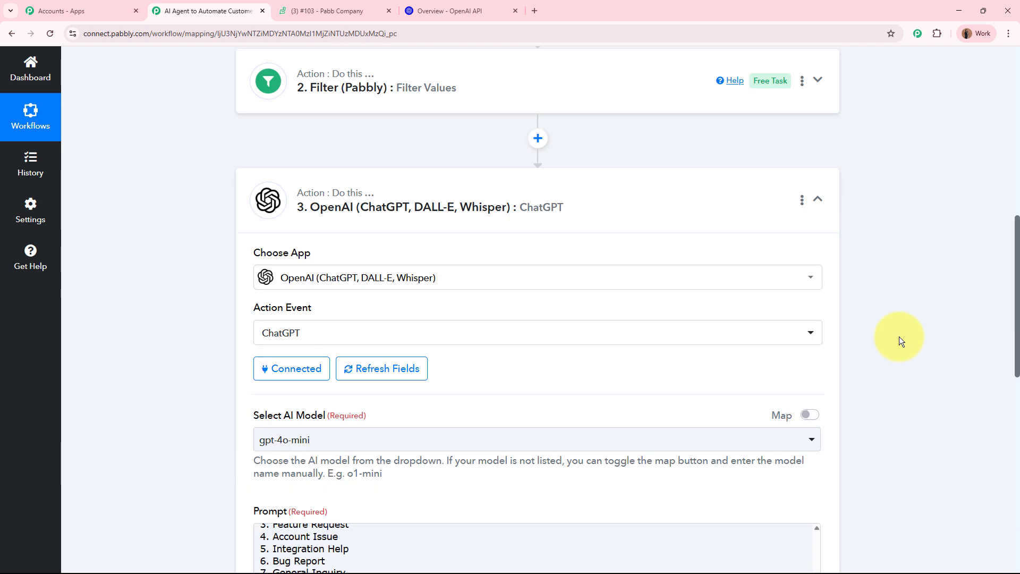
{"action": "left_click", "coordinate": [246, 414]}
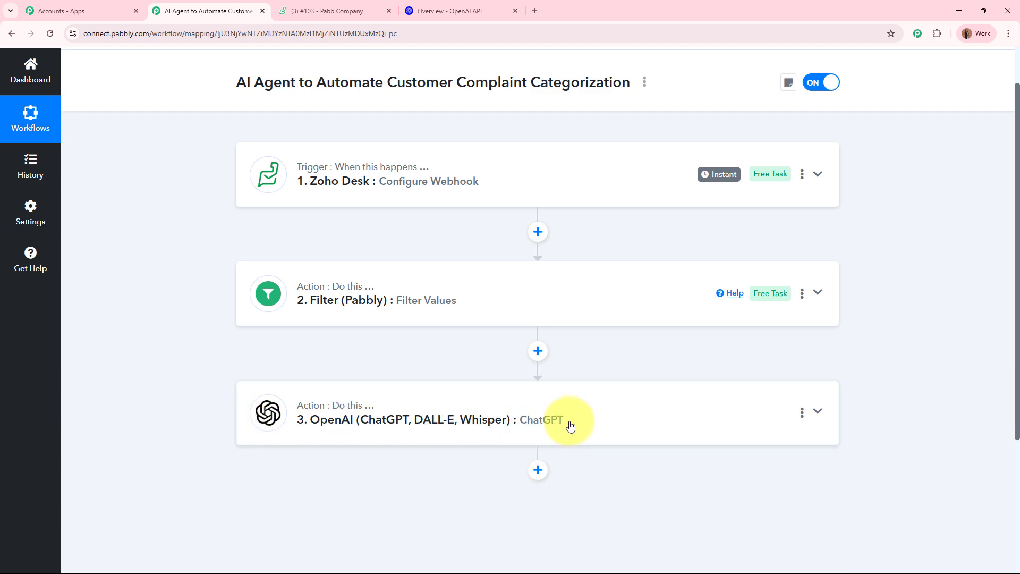
{"action": "left_click", "coordinate": [350, 5]}
{"action": "scroll", "coordinate": [293, 457], "scroll_direction": "down", "scroll_amount": 4}
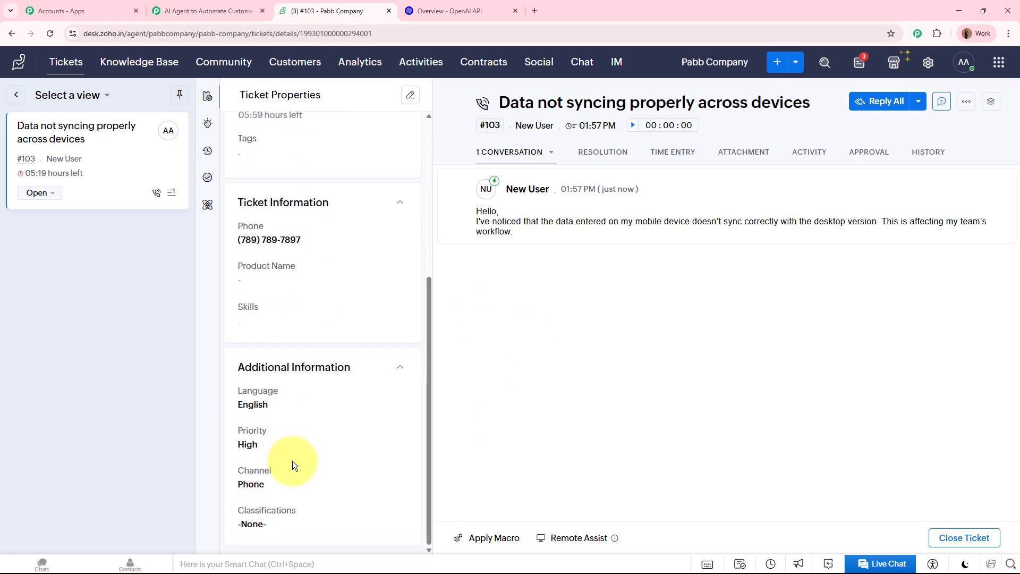
{"action": "left_click", "coordinate": [298, 531]}
{"action": "scroll", "coordinate": [311, 470], "scroll_direction": "down", "scroll_amount": 2}
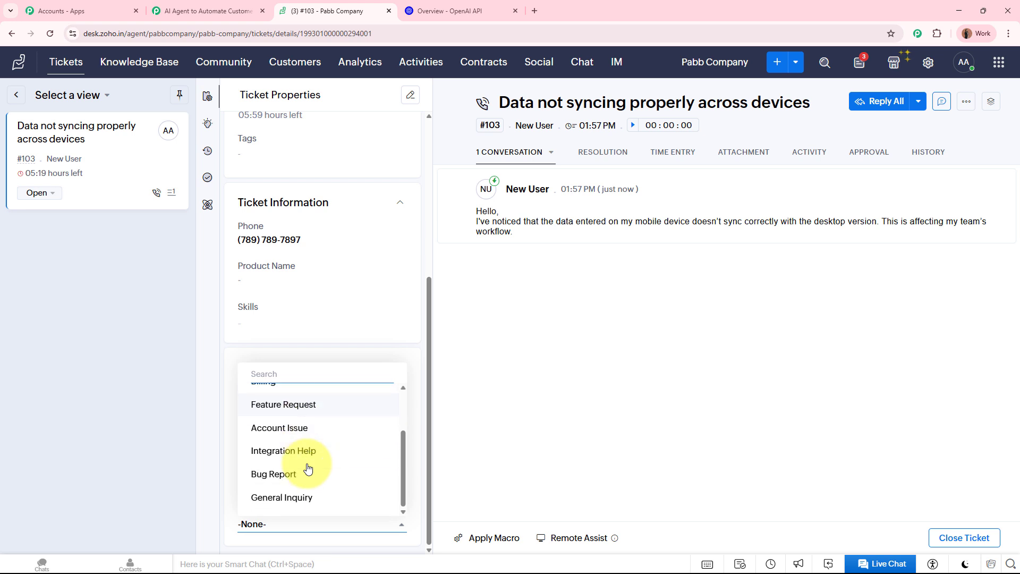
{"action": "scroll", "coordinate": [310, 469], "scroll_direction": "up", "scroll_amount": 2}
{"action": "scroll", "coordinate": [308, 468], "scroll_direction": "down", "scroll_amount": 1}
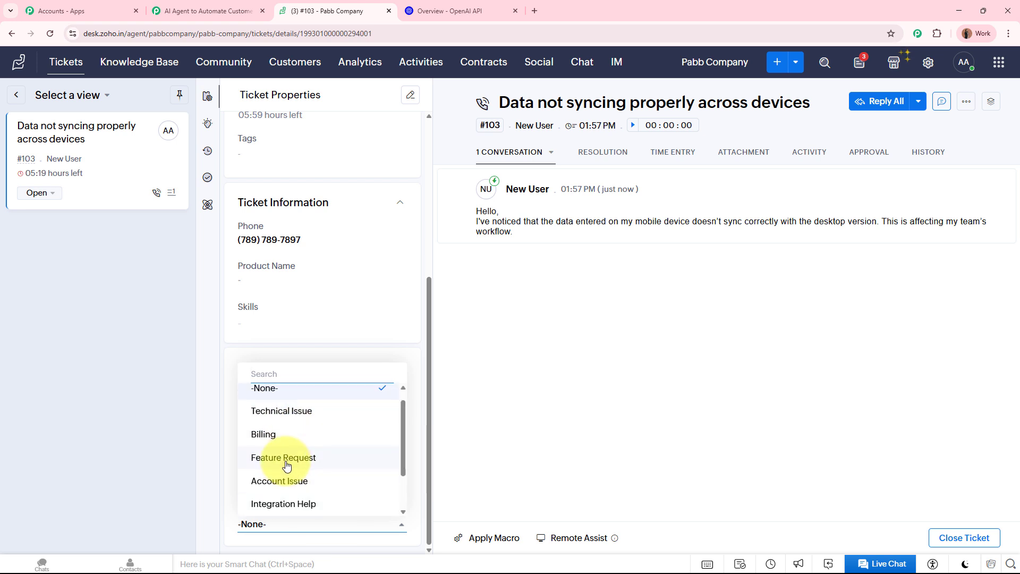
{"action": "left_click", "coordinate": [630, 406]}
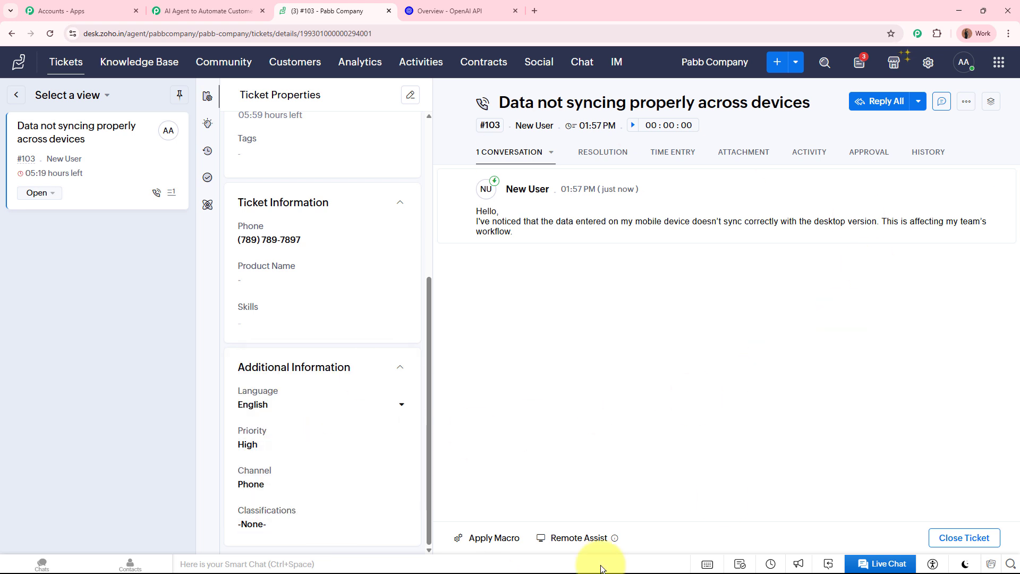
{"action": "left_click", "coordinate": [310, 521]}
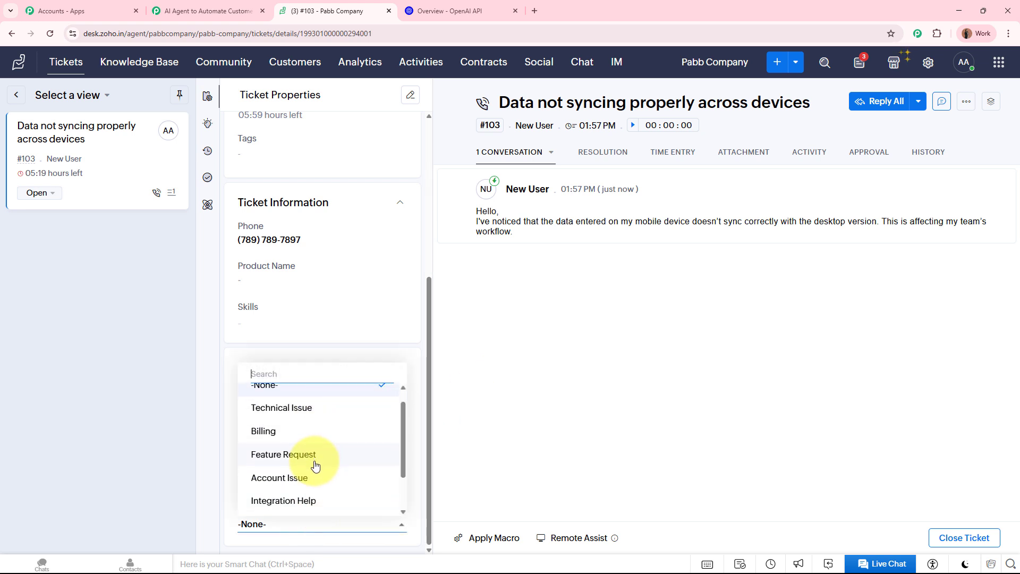
{"action": "scroll", "coordinate": [314, 467], "scroll_direction": "down", "scroll_amount": 2}
{"action": "scroll", "coordinate": [316, 466], "scroll_direction": "up", "scroll_amount": 2}
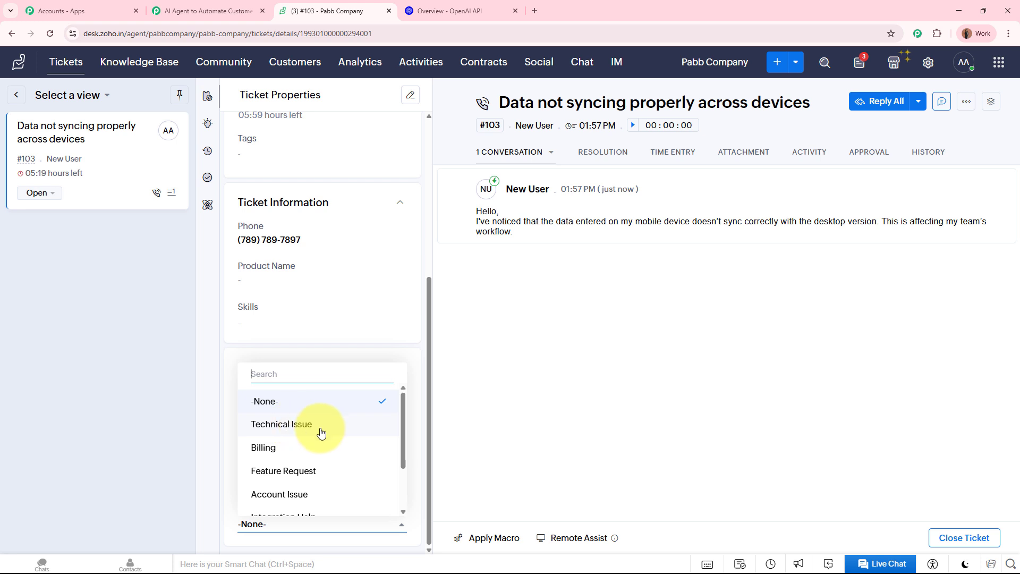
{"action": "scroll", "coordinate": [321, 478], "scroll_direction": "down", "scroll_amount": 3}
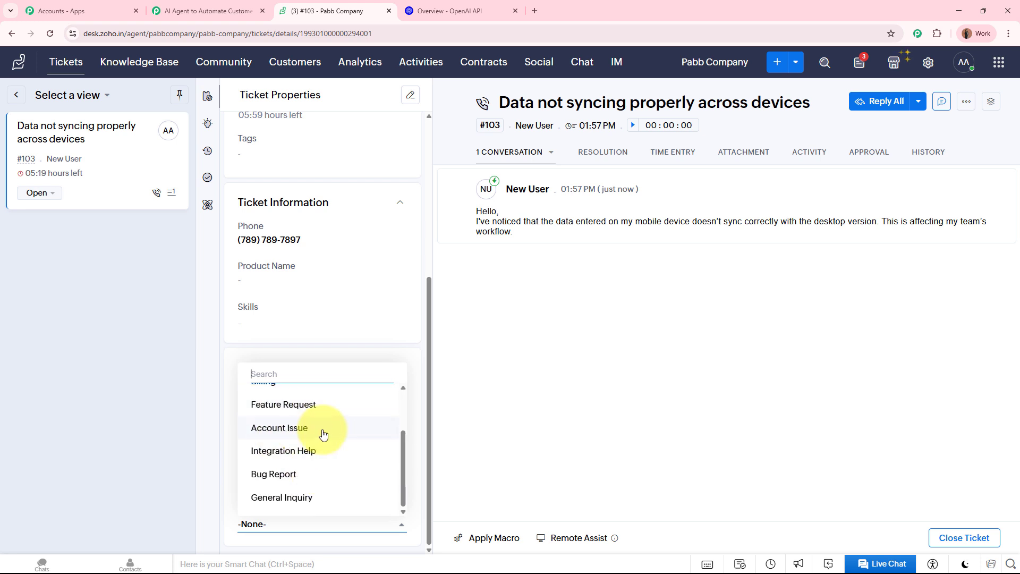
{"action": "scroll", "coordinate": [323, 426], "scroll_direction": "up", "scroll_amount": 1}
{"action": "left_click", "coordinate": [207, 11]}
{"action": "left_click", "coordinate": [361, 428]}
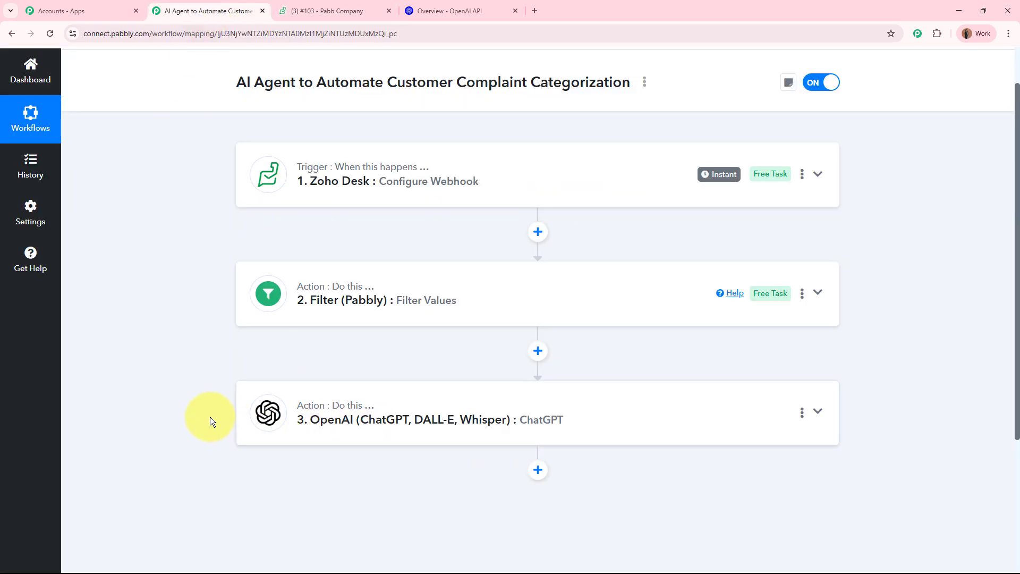
{"action": "scroll", "coordinate": [209, 415], "scroll_direction": "down", "scroll_amount": 7}
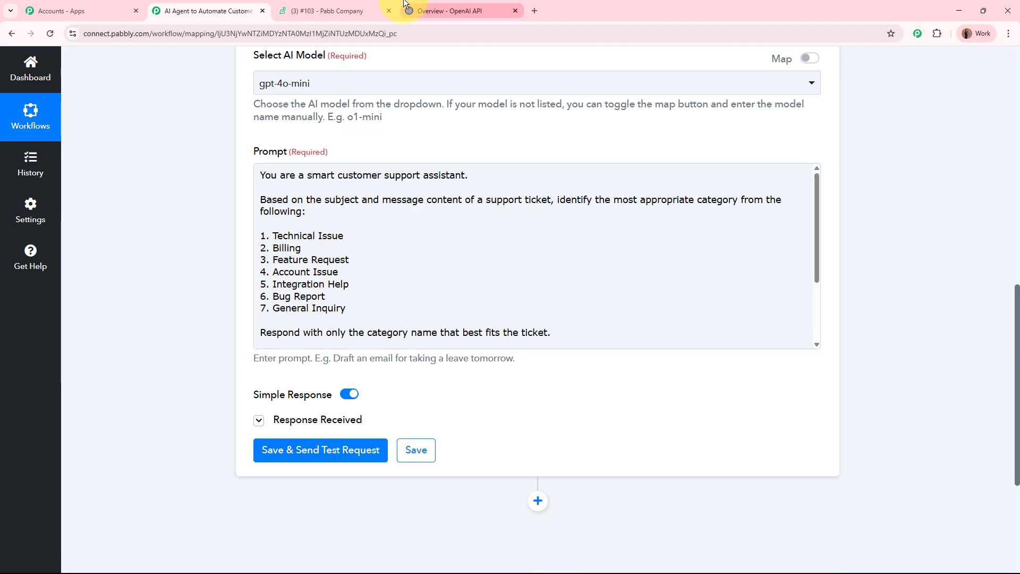
{"action": "left_click", "coordinate": [335, 10]}
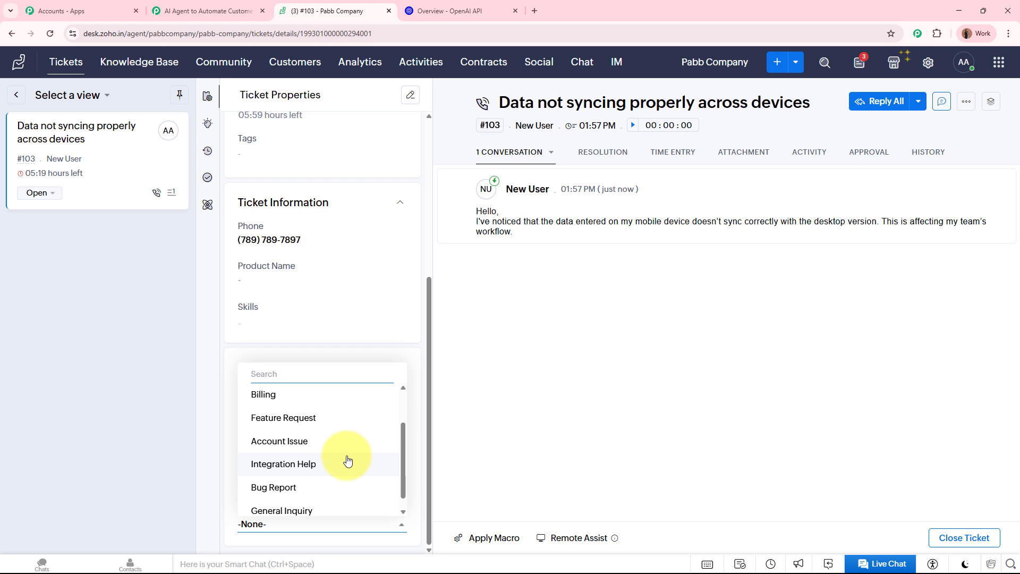
{"action": "left_click", "coordinate": [629, 400]}
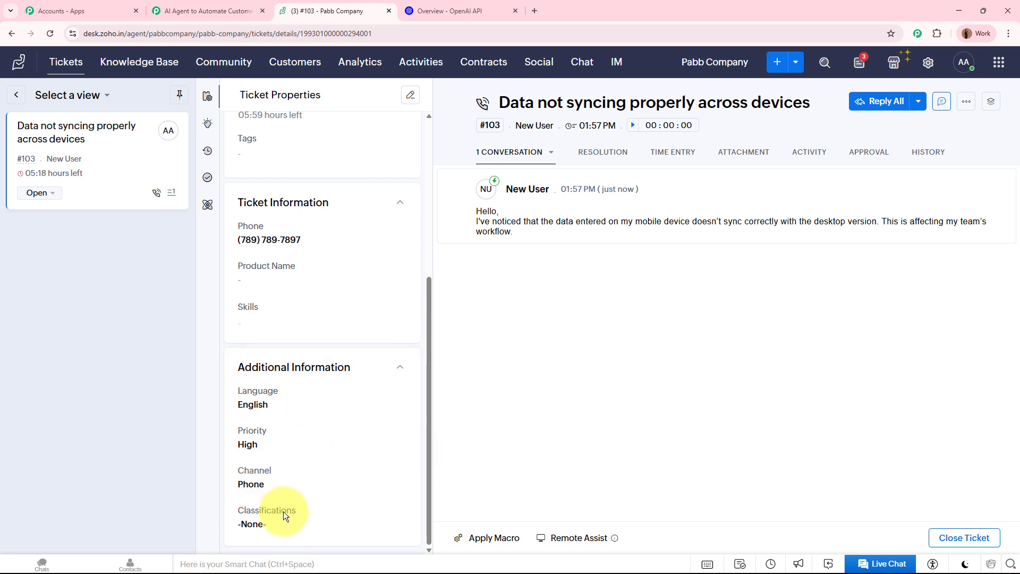
- Go to Zoho Desk Setup > Layouts and Fields and open the ticket layout editor
{"action": "left_click", "coordinate": [928, 64]}
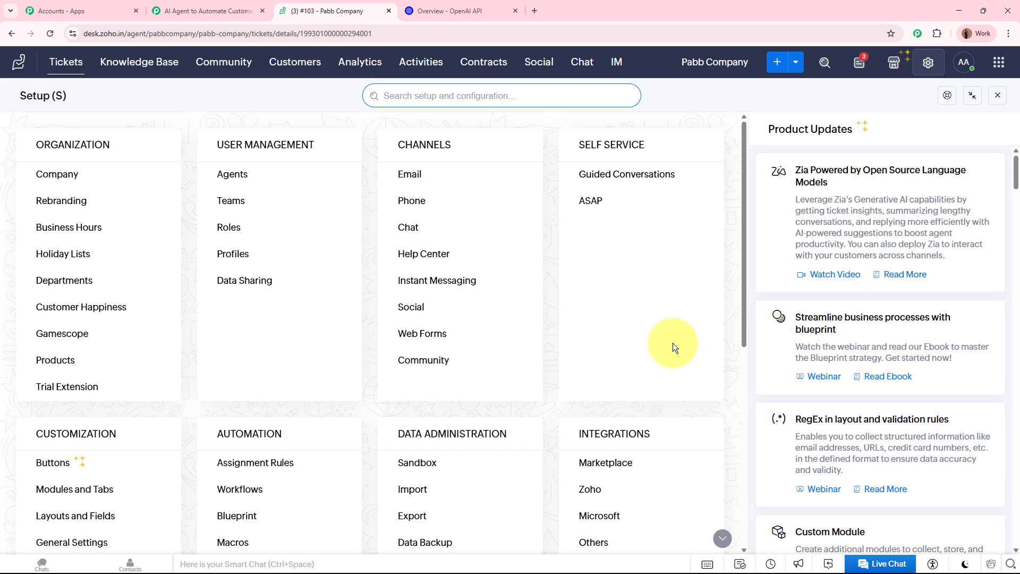
{"action": "scroll", "coordinate": [673, 346], "scroll_direction": "down", "scroll_amount": 5}
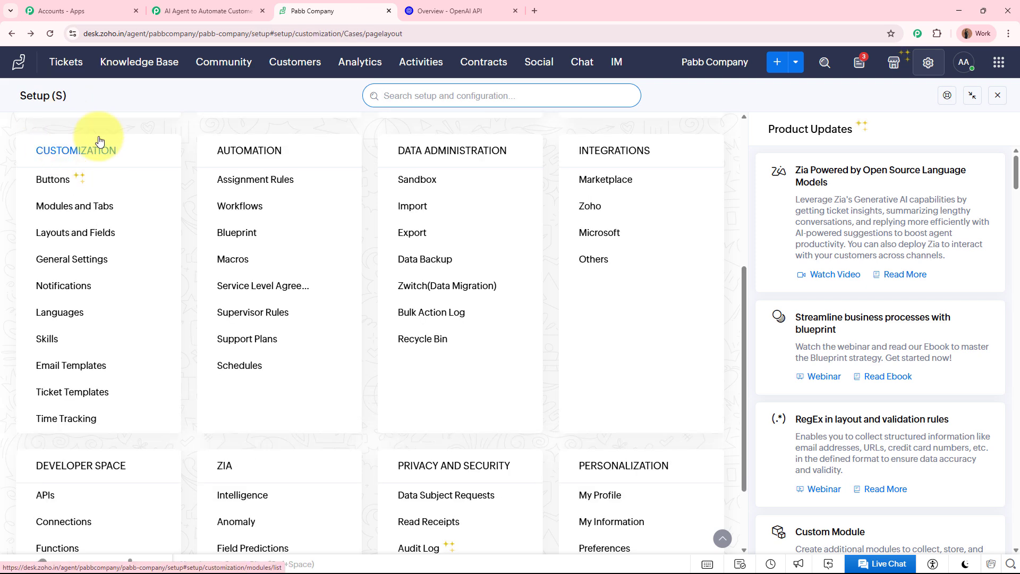
{"action": "left_click", "coordinate": [46, 237]}
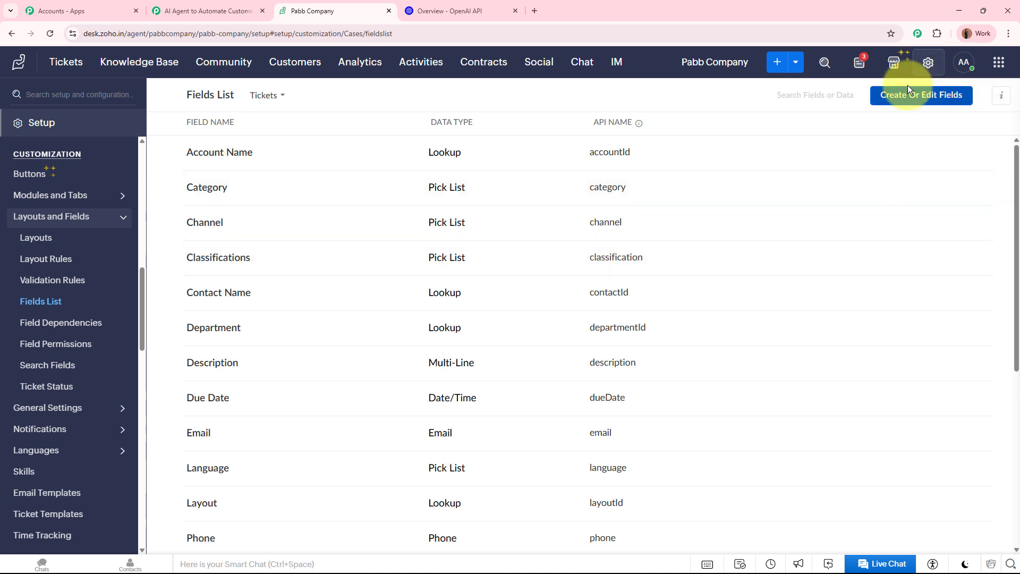
{"action": "left_click", "coordinate": [925, 96]}
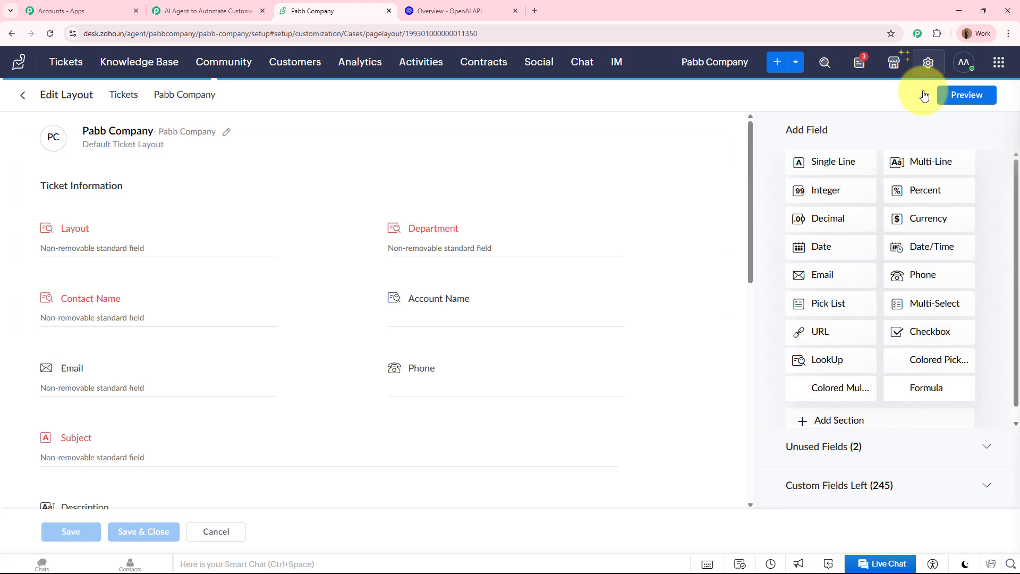
- View the Classifications field's properties and pick list values, then return to the Tickets list
{"action": "scroll", "coordinate": [109, 423], "scroll_direction": "down", "scroll_amount": 4}
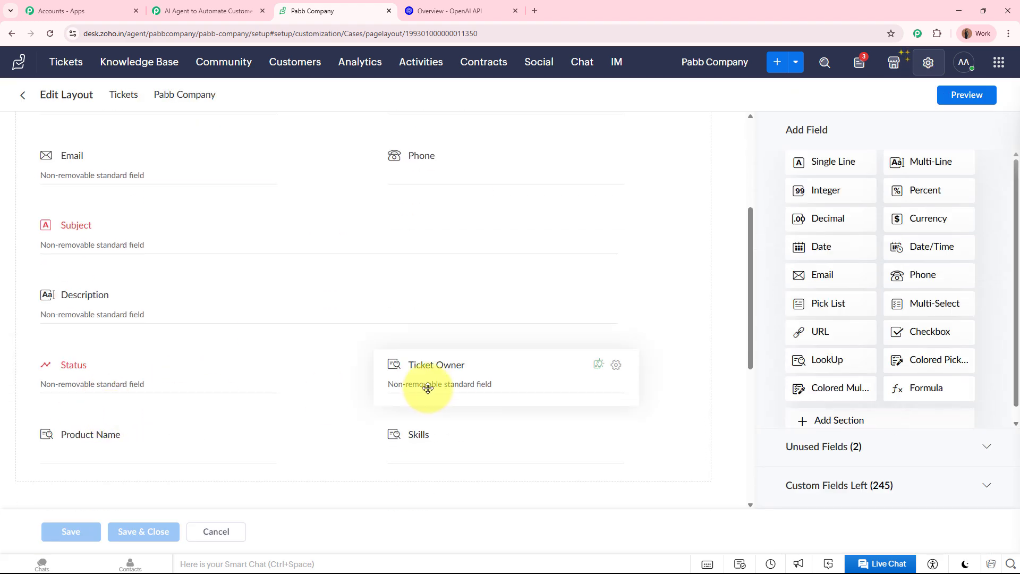
{"action": "scroll", "coordinate": [424, 385], "scroll_direction": "up", "scroll_amount": 4}
{"action": "scroll", "coordinate": [298, 385], "scroll_direction": "down", "scroll_amount": 10}
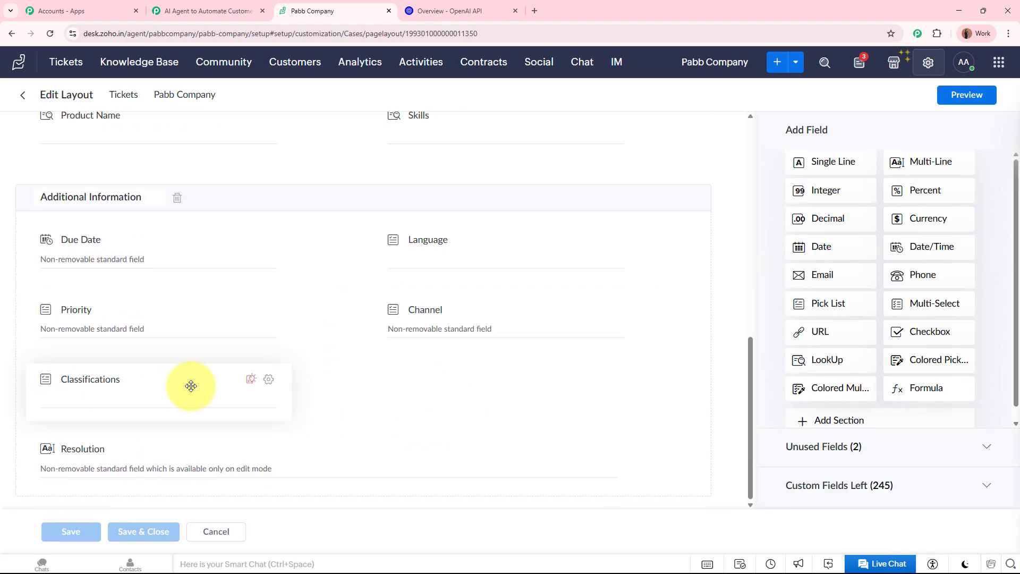
{"action": "left_click", "coordinate": [268, 379]}
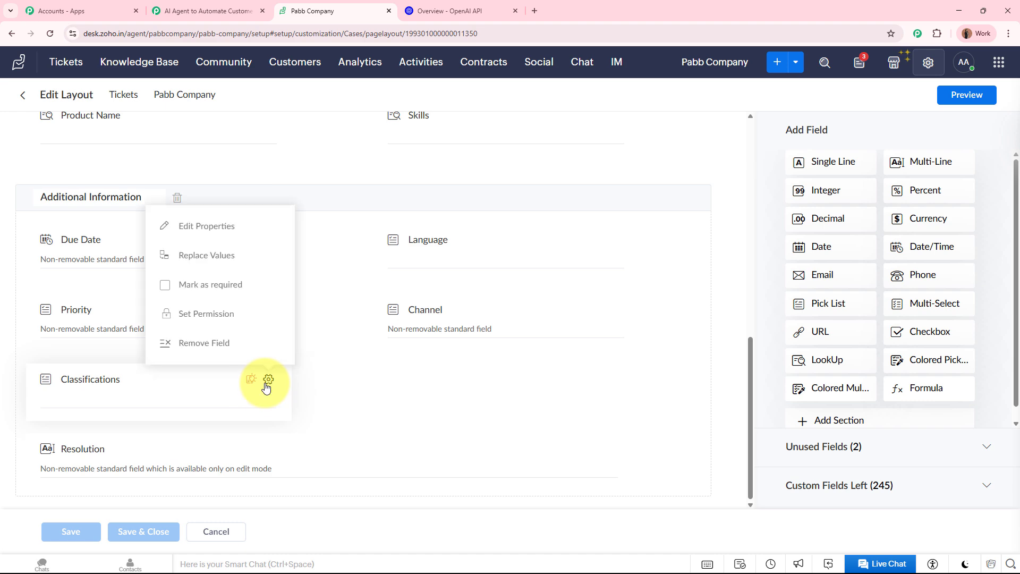
{"action": "left_click", "coordinate": [214, 218]}
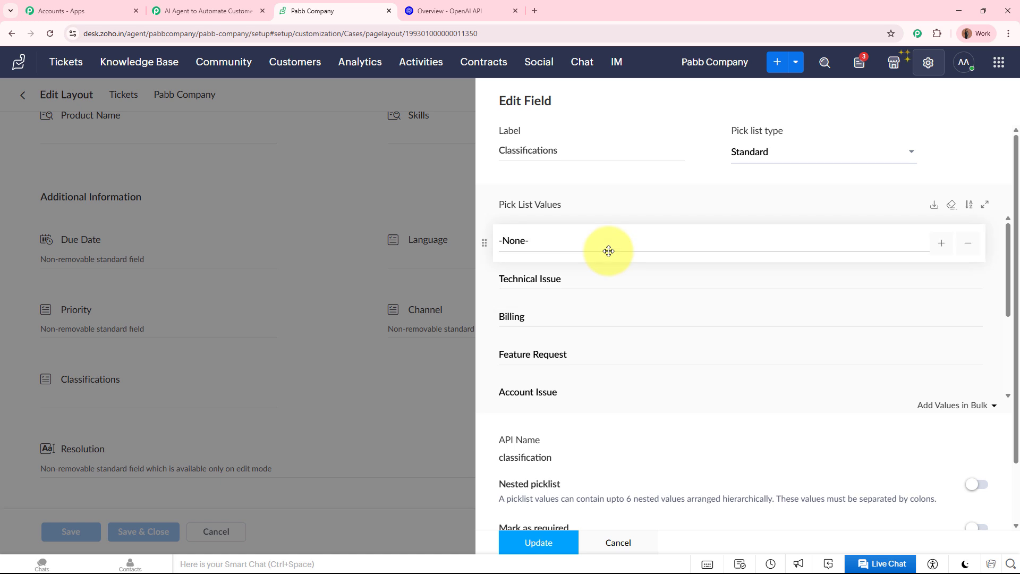
{"action": "left_click", "coordinate": [66, 62]}
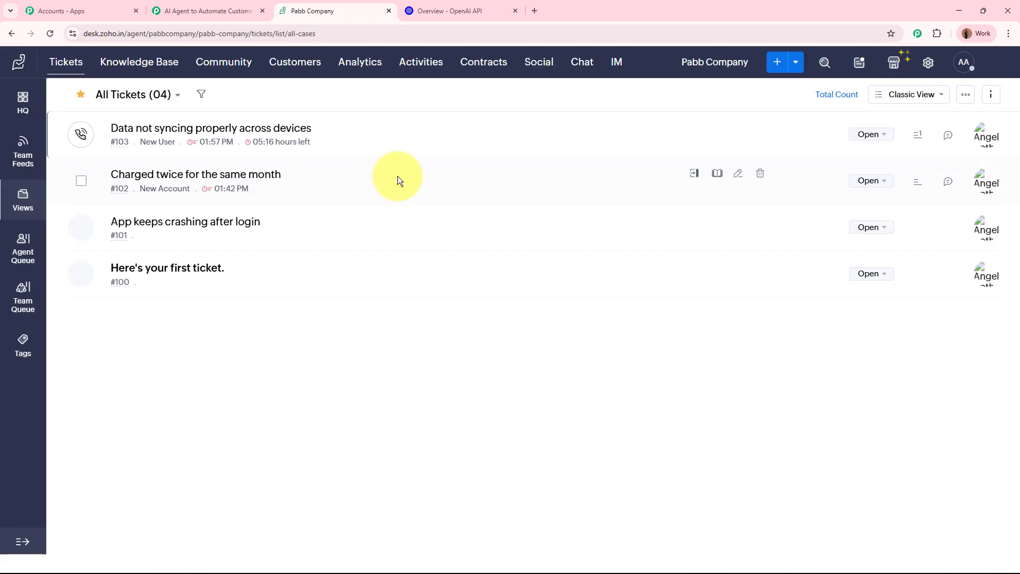
- Open ticket #103 'Data not syncing properly across devices' and confirm Classifications is -None-
{"action": "left_click", "coordinate": [249, 130]}
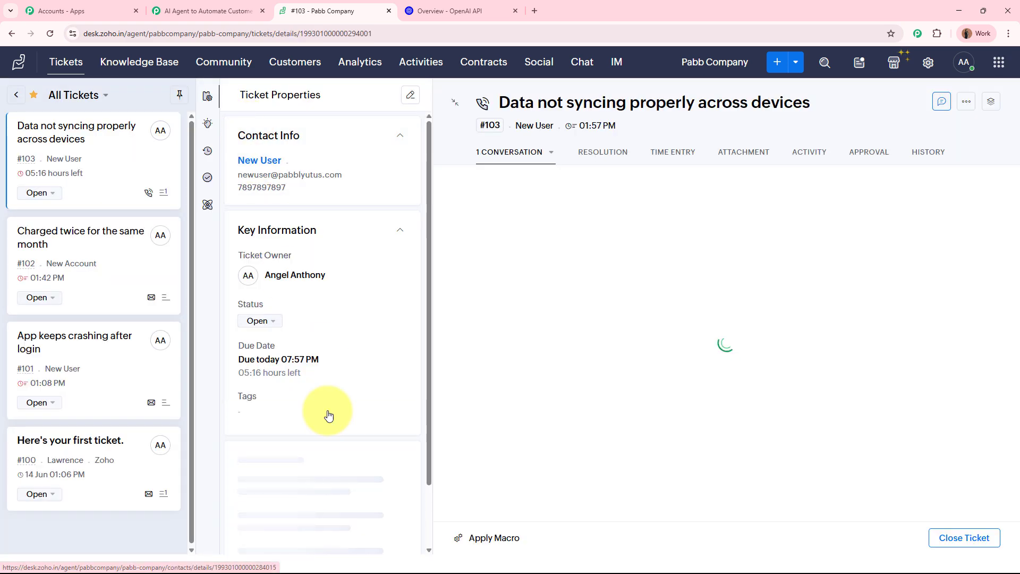
{"action": "scroll", "coordinate": [344, 441], "scroll_direction": "down", "scroll_amount": 4}
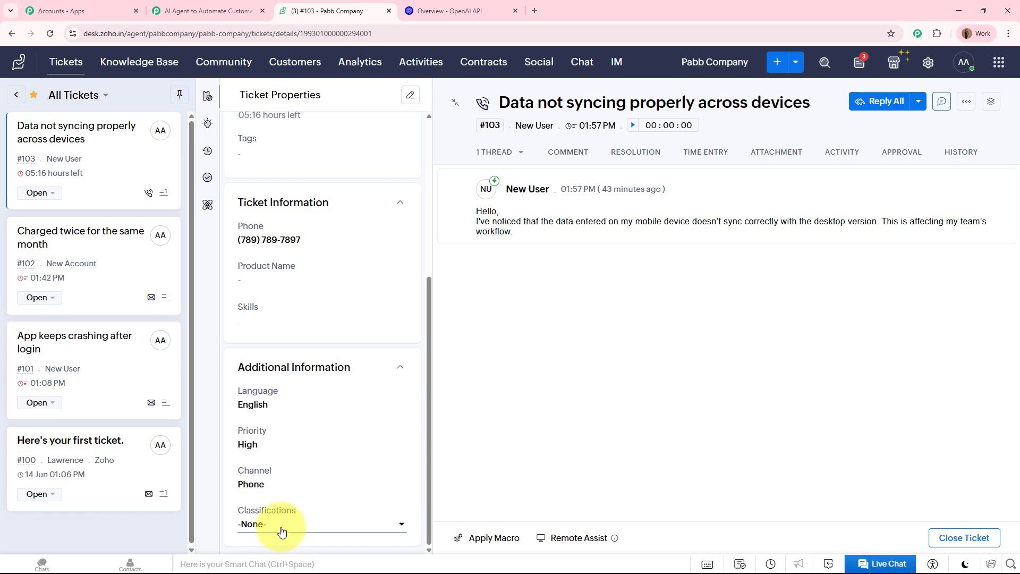
{"action": "left_click", "coordinate": [281, 526]}
{"action": "scroll", "coordinate": [296, 453], "scroll_direction": "down", "scroll_amount": 2}
{"action": "scroll", "coordinate": [296, 433], "scroll_direction": "up", "scroll_amount": 2}
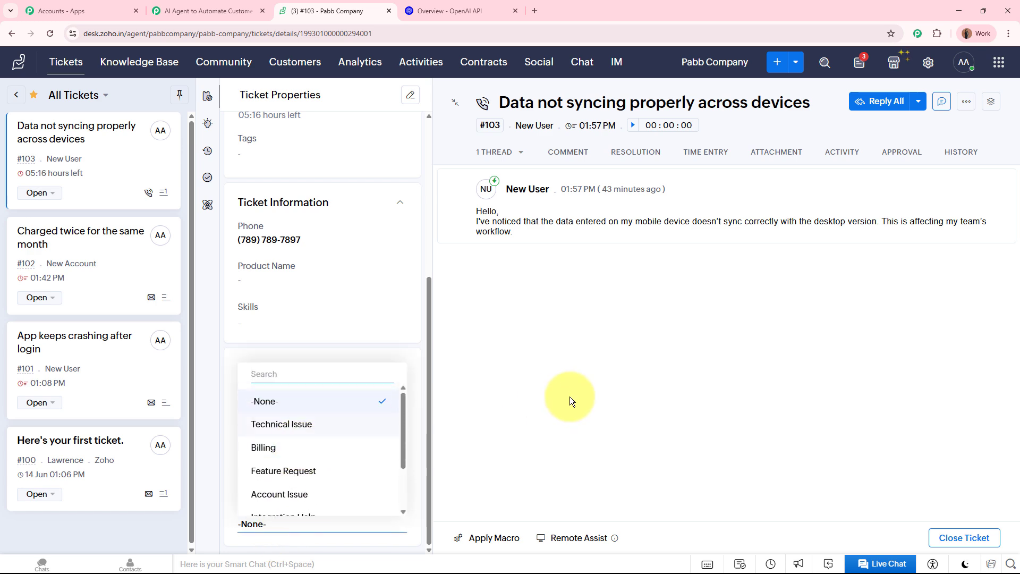
{"action": "left_click", "coordinate": [570, 397]}
- Add a Zoho Desk step after the OpenAI step using the Update Ticket action event
{"action": "left_click", "coordinate": [204, 11]}
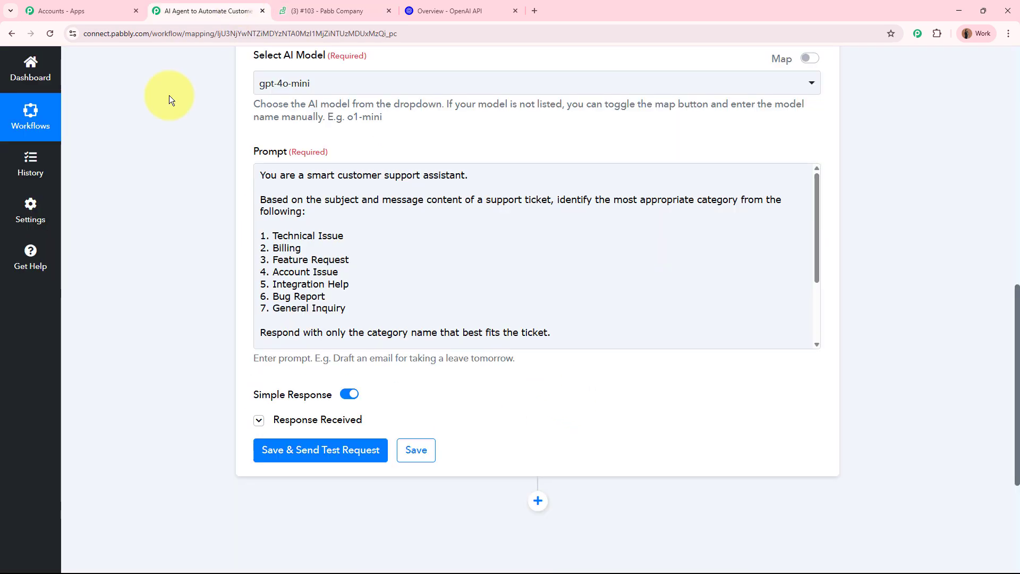
{"action": "scroll", "coordinate": [569, 251], "scroll_direction": "up", "scroll_amount": 8}
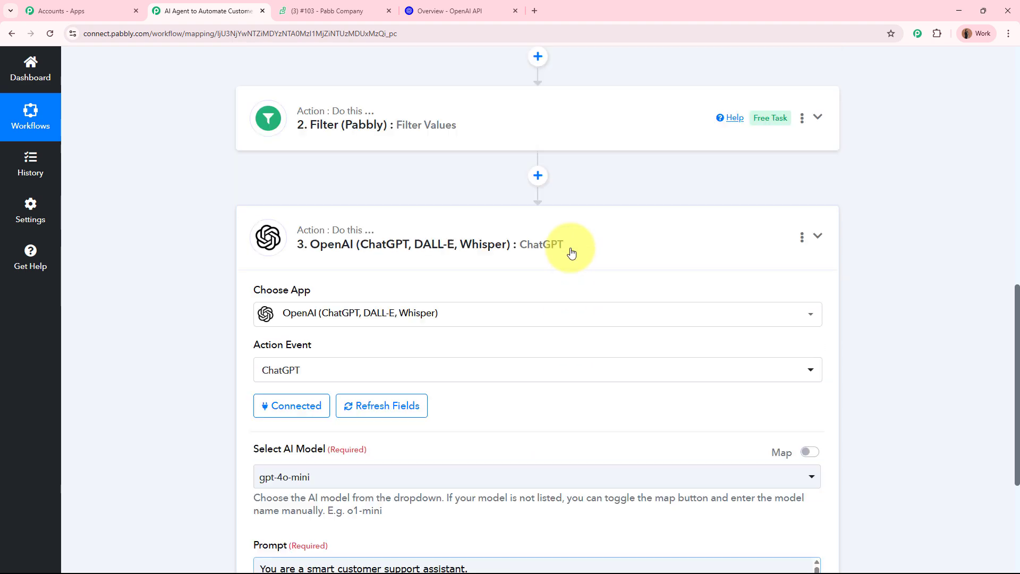
{"action": "left_click", "coordinate": [587, 264]}
{"action": "left_click", "coordinate": [538, 326]}
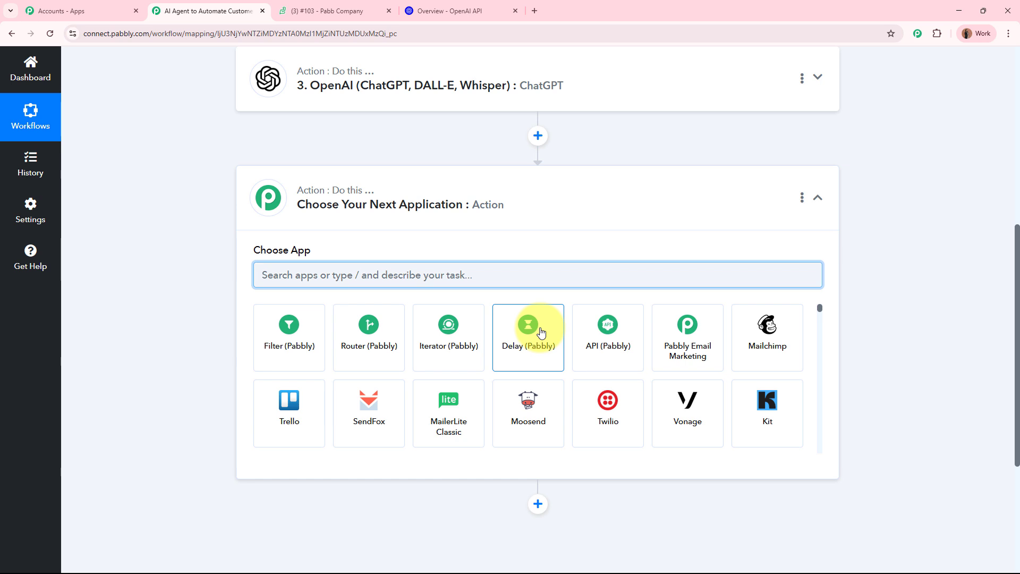
{"action": "type", "text": "Zoho"}
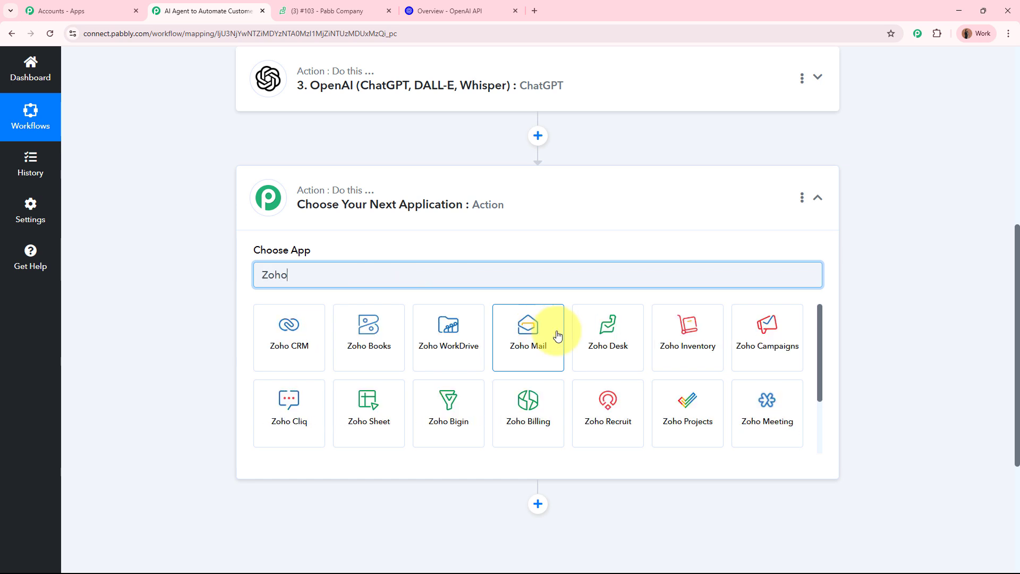
{"action": "left_click", "coordinate": [605, 348]}
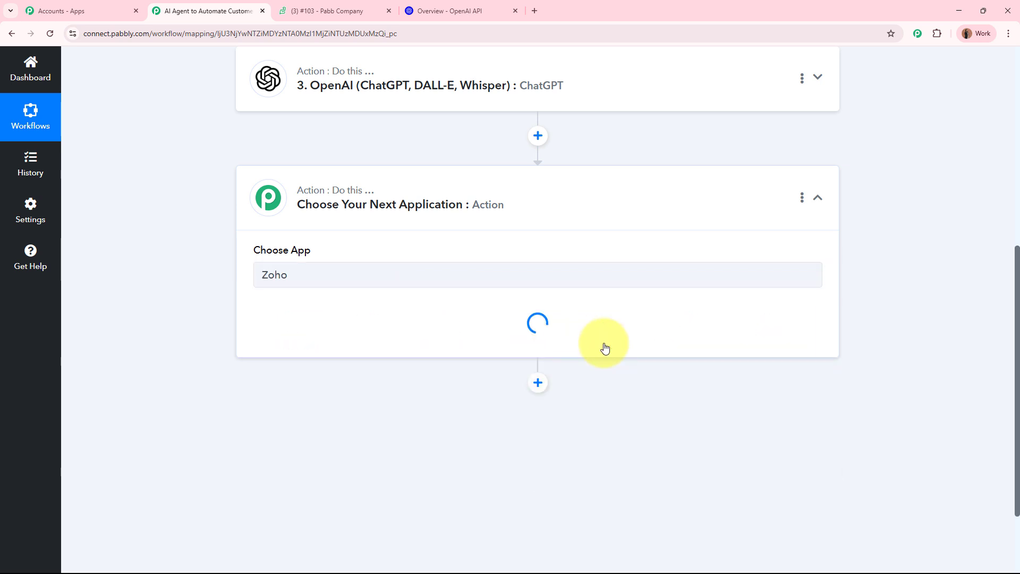
{"action": "left_click", "coordinate": [332, 329]}
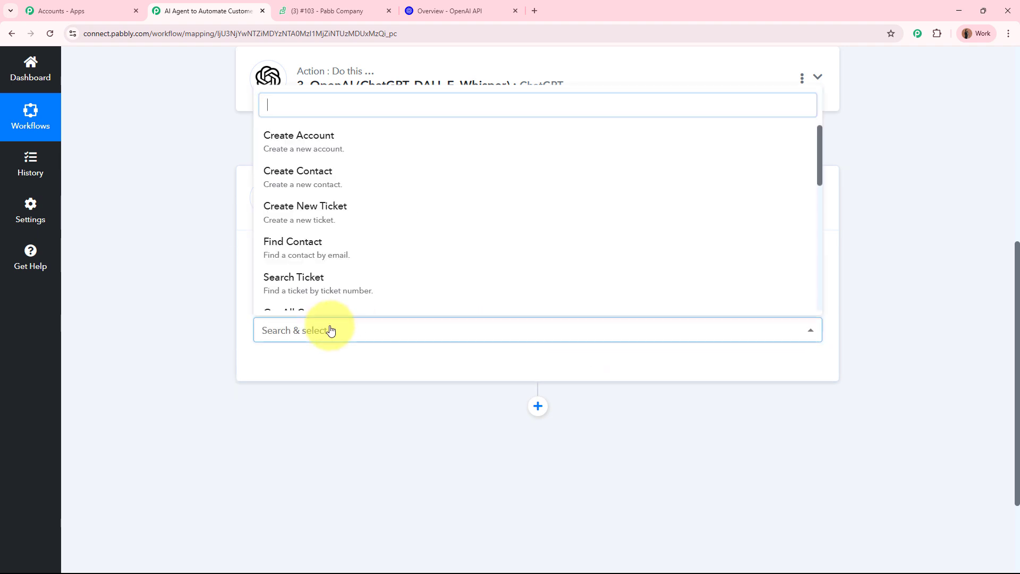
{"action": "scroll", "coordinate": [335, 281], "scroll_direction": "down", "scroll_amount": 3}
{"action": "left_click", "coordinate": [337, 246]}
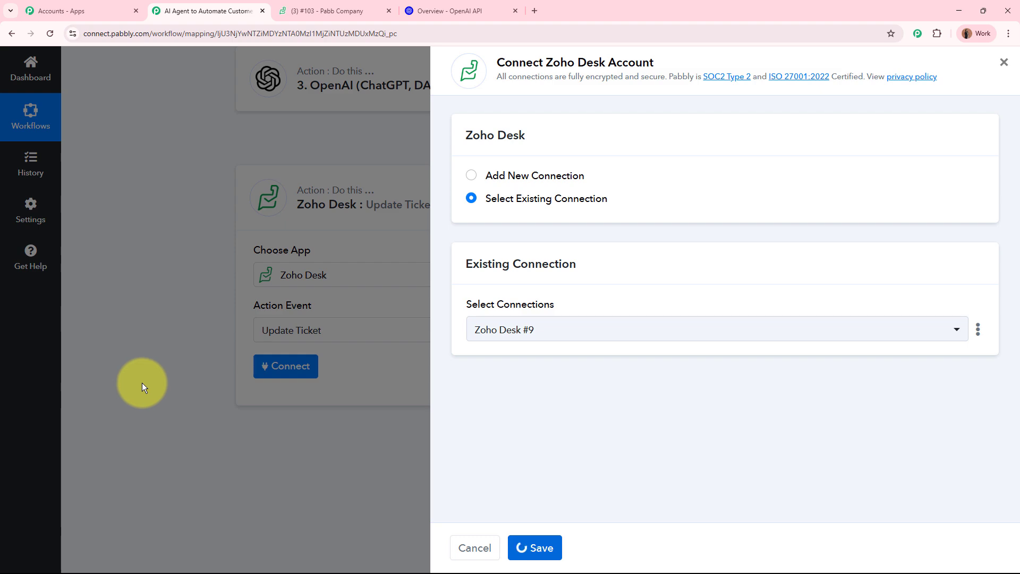
- Map the Ticket field to the webhook's Payload Id, found by searching 'id'
{"action": "scroll", "coordinate": [142, 383], "scroll_direction": "down", "scroll_amount": 3}
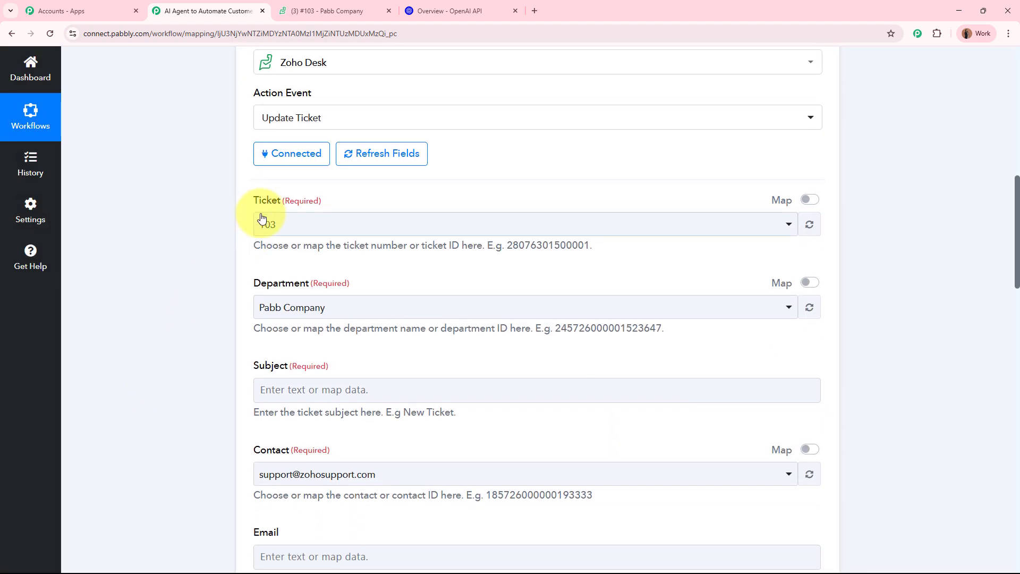
{"action": "left_click_drag", "start_coordinate": [254, 199], "coordinate": [376, 205]}
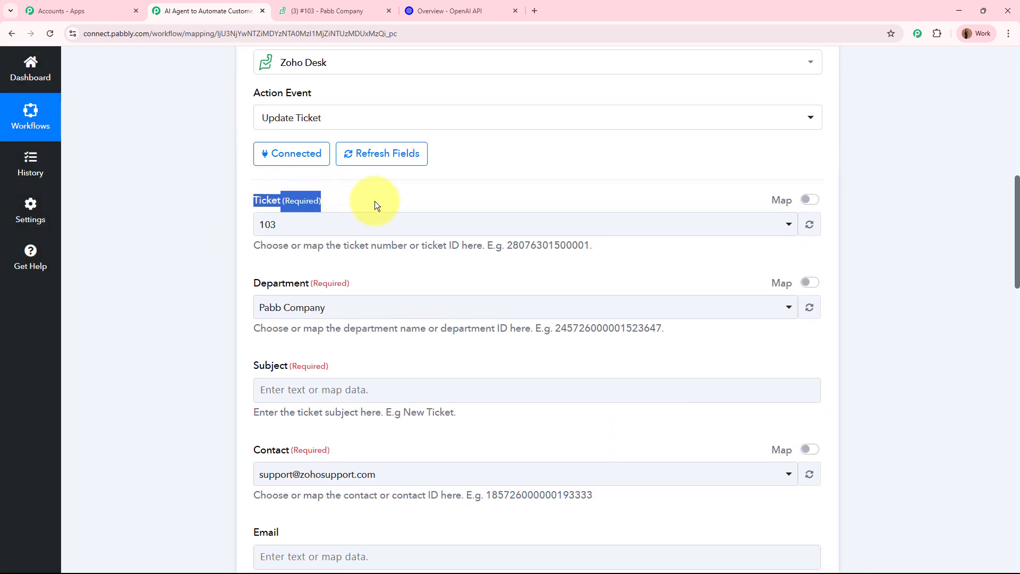
{"action": "left_click", "coordinate": [808, 200]}
{"action": "left_click", "coordinate": [461, 221]}
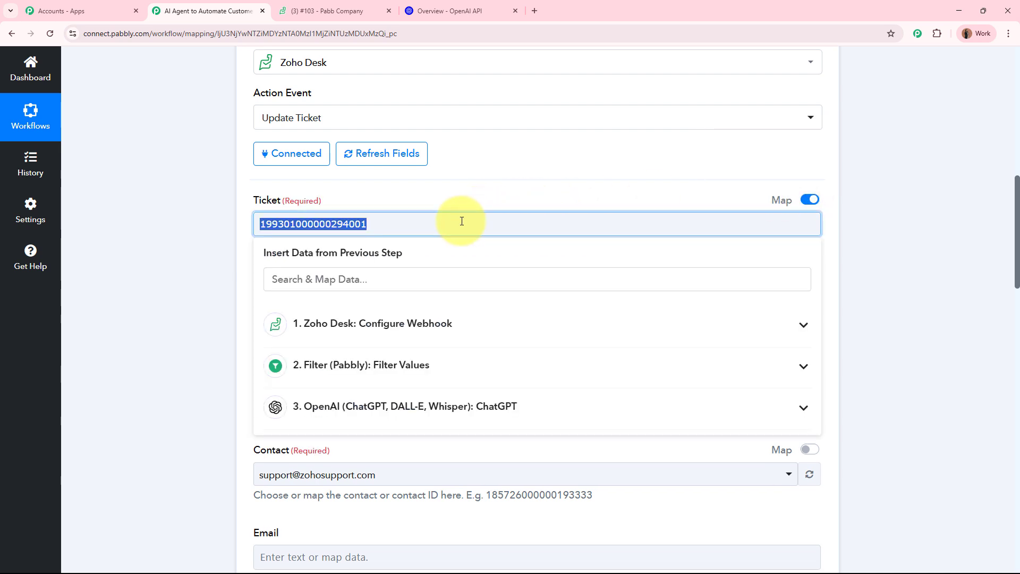
{"action": "left_click", "coordinate": [417, 273]}
{"action": "type", "text": "id"}
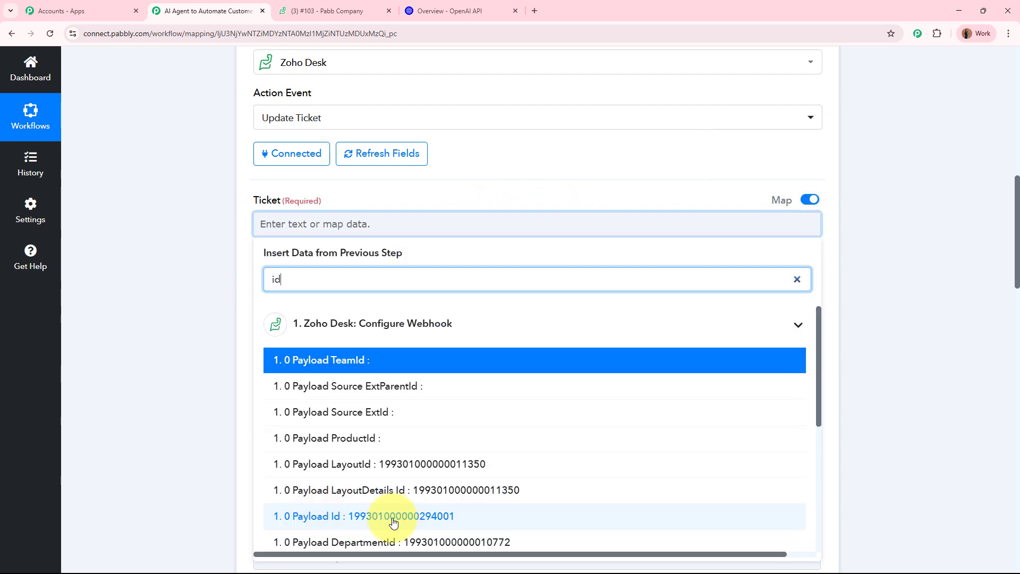
{"action": "left_click", "coordinate": [440, 517]}
{"action": "left_click", "coordinate": [167, 345]}
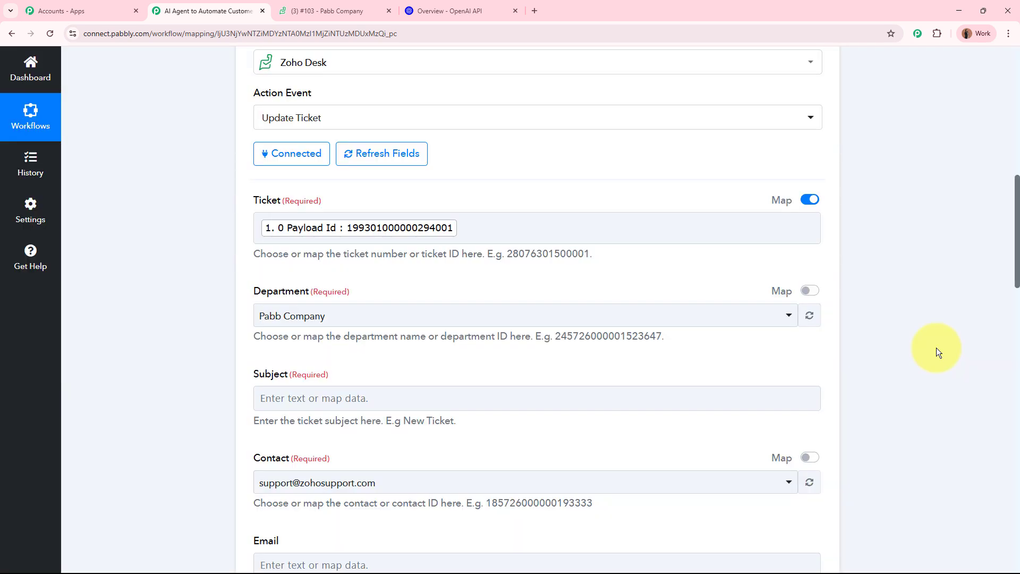
- Set the Department to Pabb Company
{"action": "scroll", "coordinate": [605, 222], "scroll_direction": "down", "scroll_amount": 1}
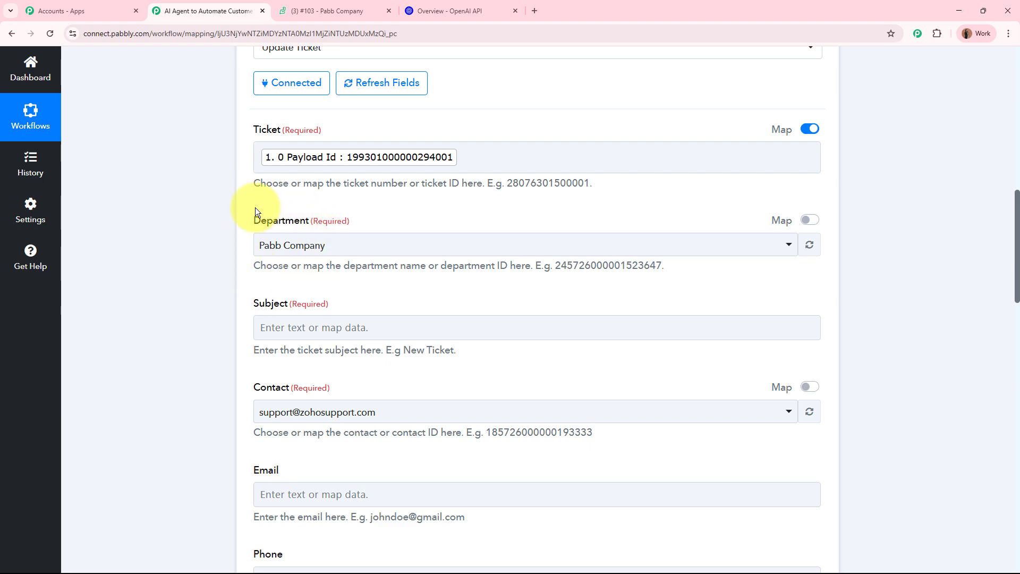
{"action": "left_click", "coordinate": [327, 9]}
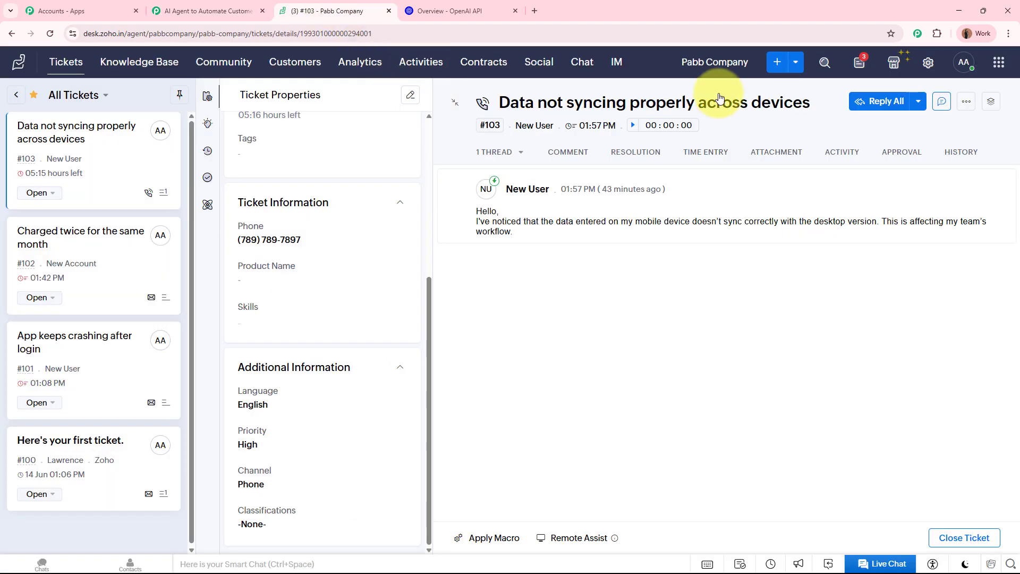
{"action": "left_click", "coordinate": [181, 8]}
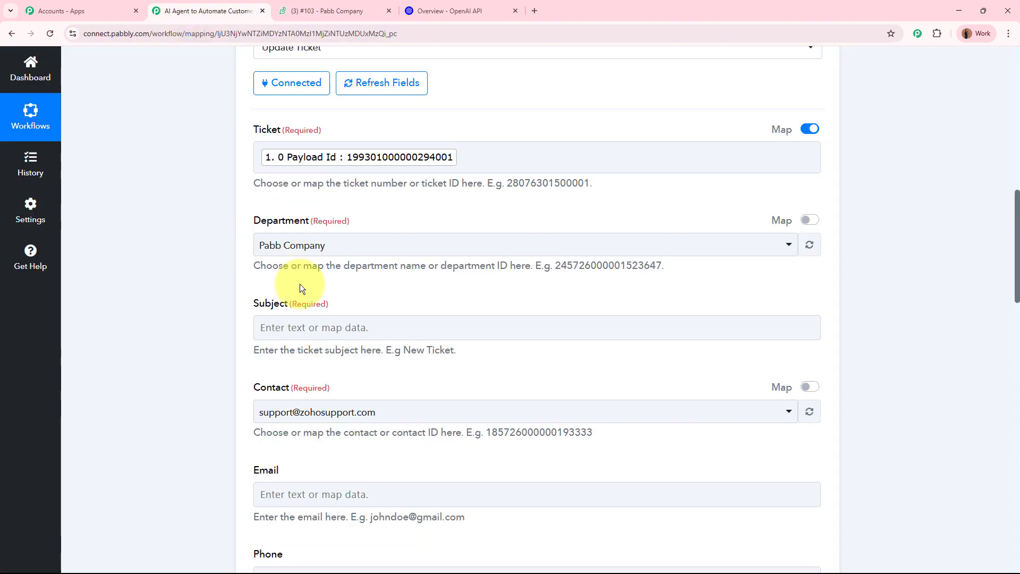
{"action": "left_click", "coordinate": [332, 250]}
{"action": "left_click", "coordinate": [326, 307]}
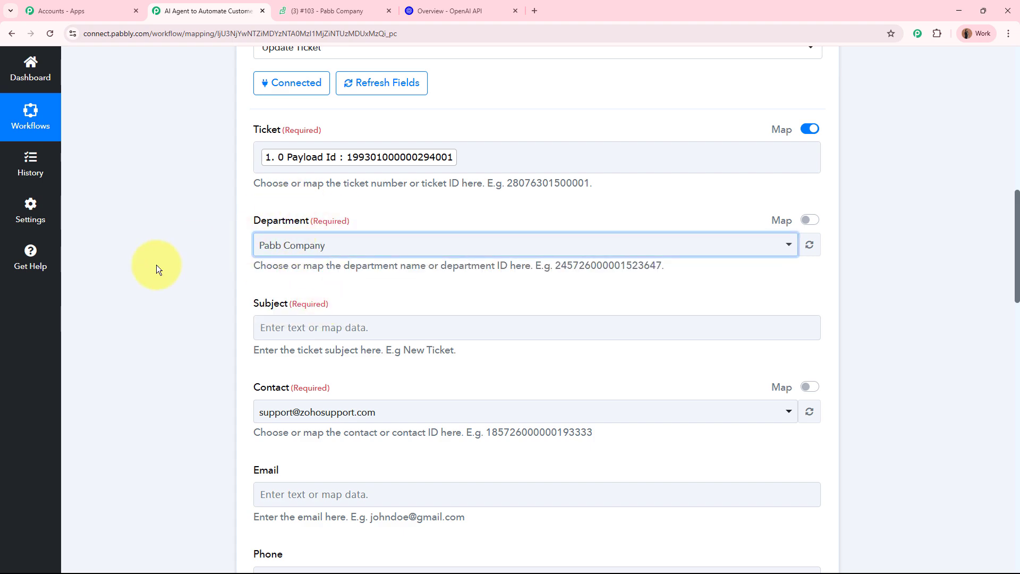
- Map the Subject field to the Zoho Desk webhook's Payload Subject
{"action": "scroll", "coordinate": [156, 265], "scroll_direction": "down", "scroll_amount": 3}
{"action": "left_click", "coordinate": [374, 183]}
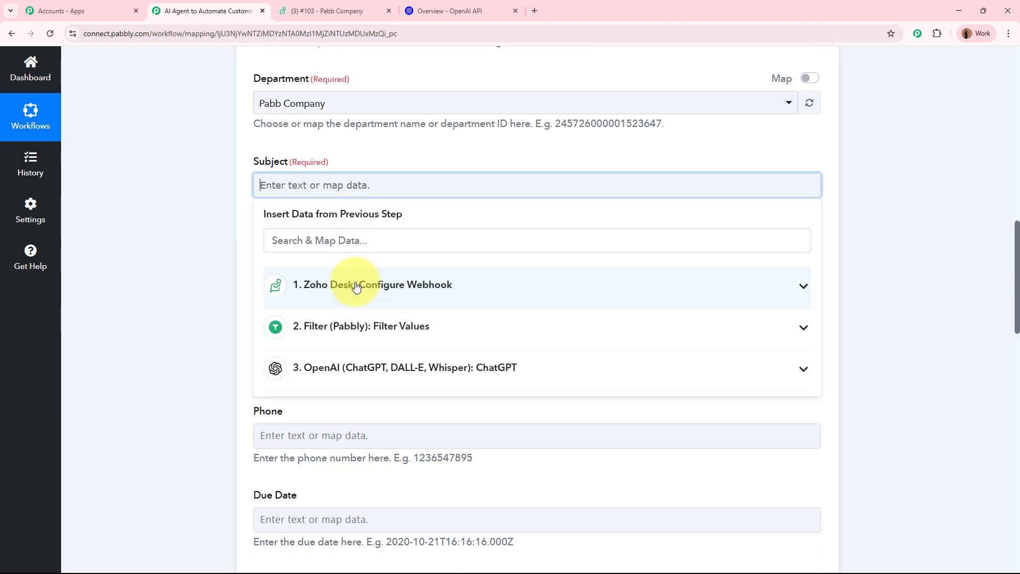
{"action": "left_click", "coordinate": [356, 287]}
{"action": "left_click", "coordinate": [399, 509]}
{"action": "left_click", "coordinate": [139, 351]}
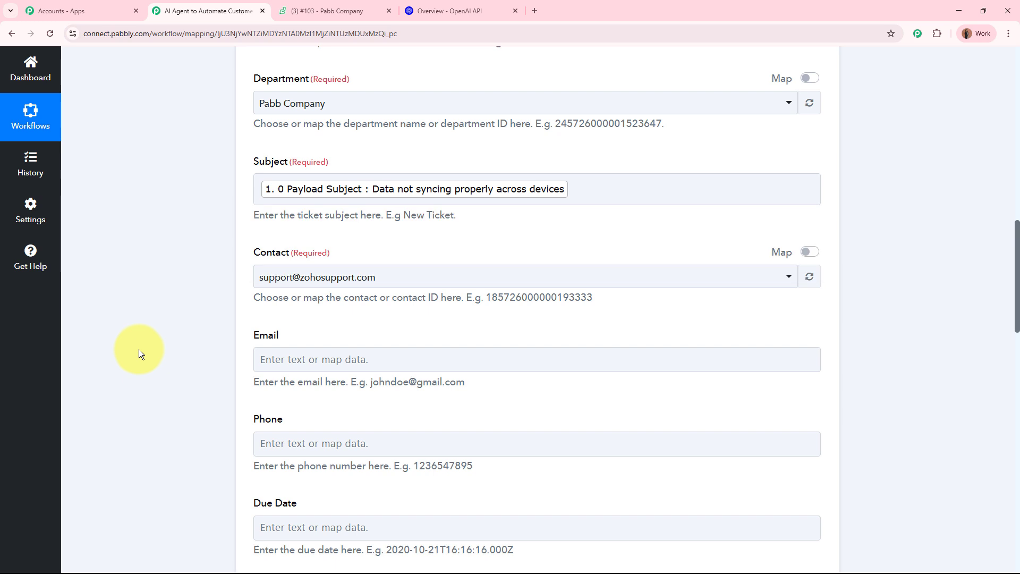
- Map the Contact field to the webhook's Payload ContactId, replacing the existing contact id
{"action": "left_click", "coordinate": [809, 253]}
{"action": "left_click", "coordinate": [431, 285]}
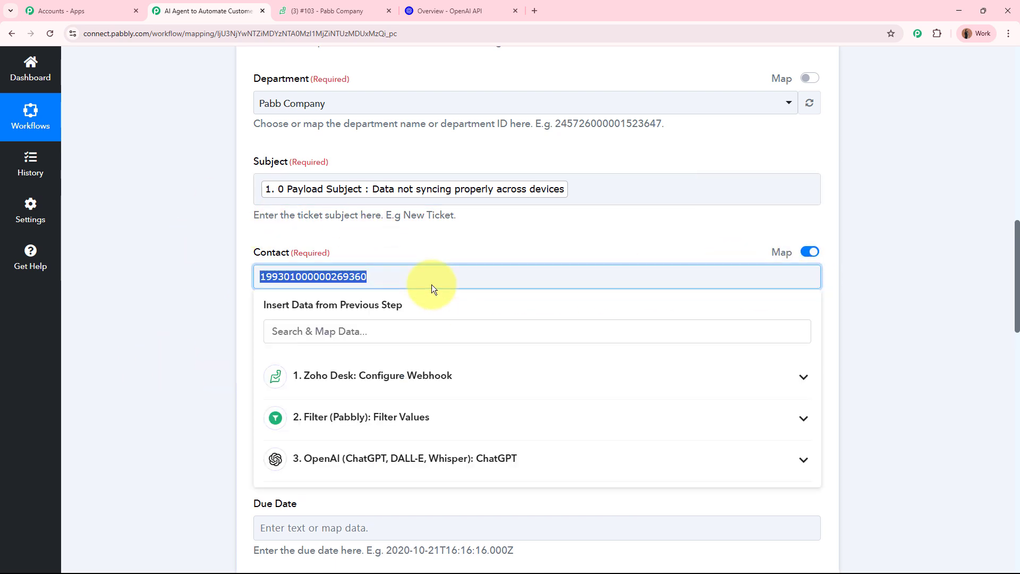
{"action": "key", "text": "BackSpace"}
{"action": "left_click", "coordinate": [399, 332]}
{"action": "type", "text": "c"}
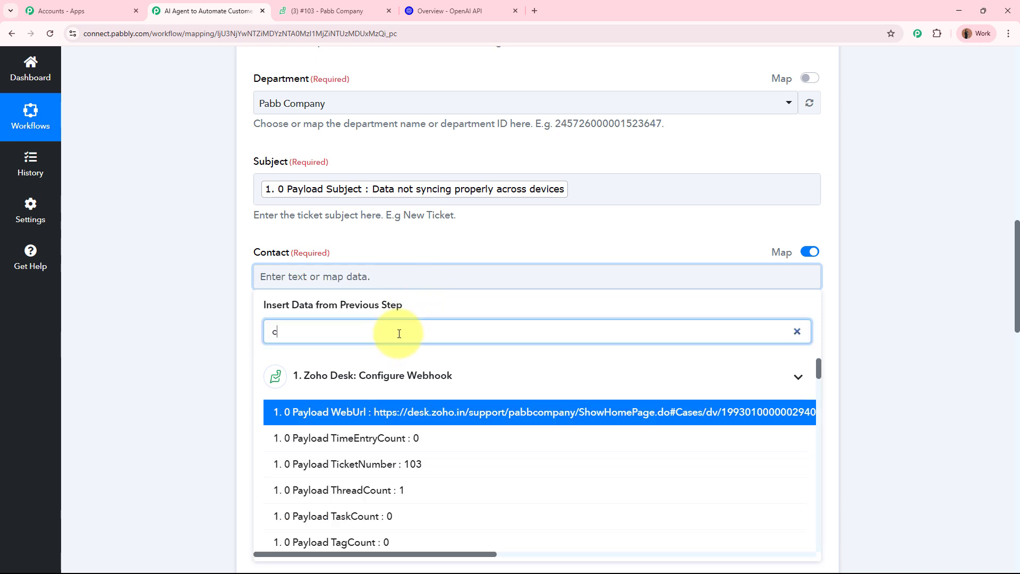
{"action": "type", "text": "ont"}
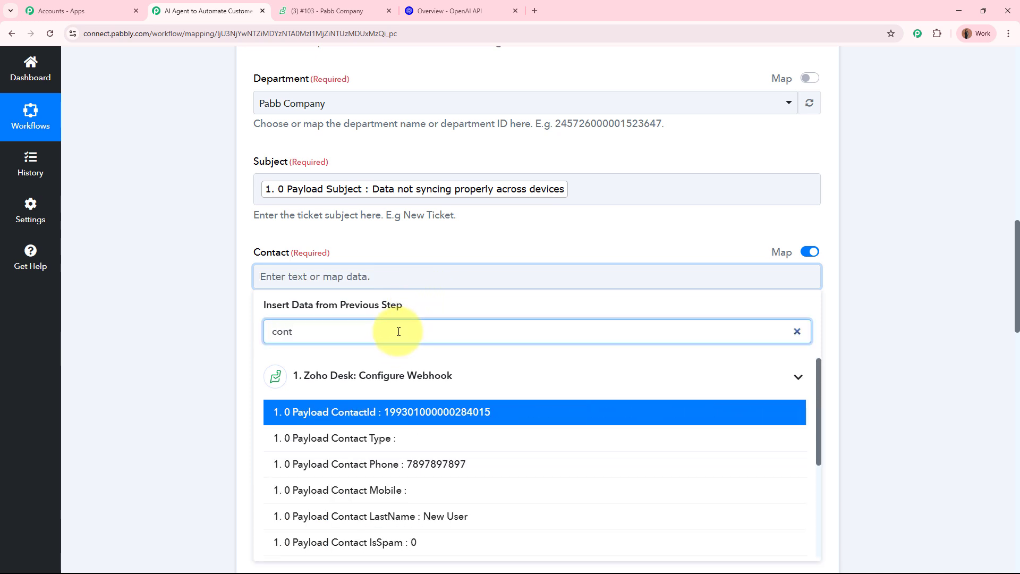
{"action": "left_click", "coordinate": [409, 412]}
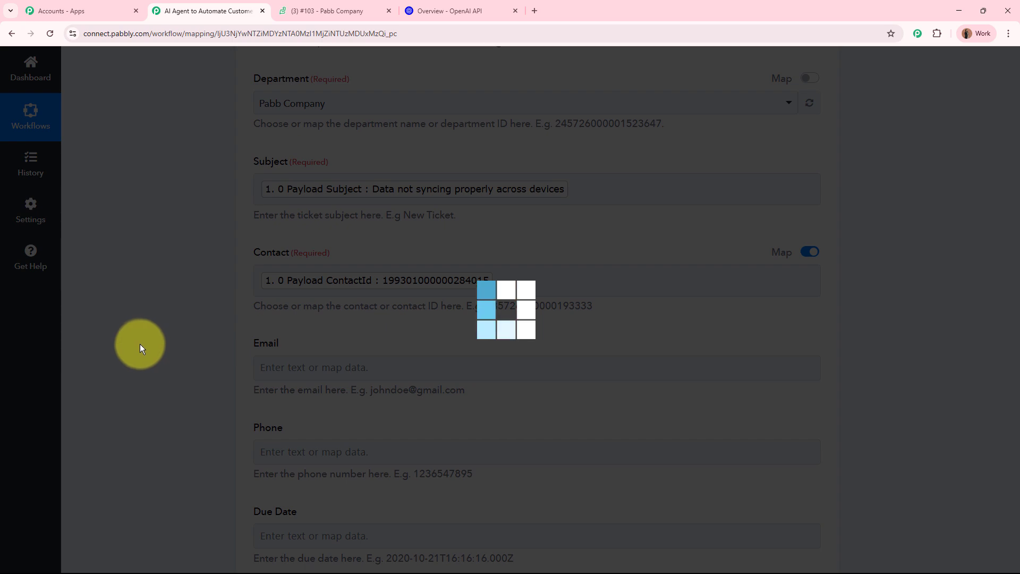
{"action": "scroll", "coordinate": [176, 333], "scroll_direction": "down", "scroll_amount": 4}
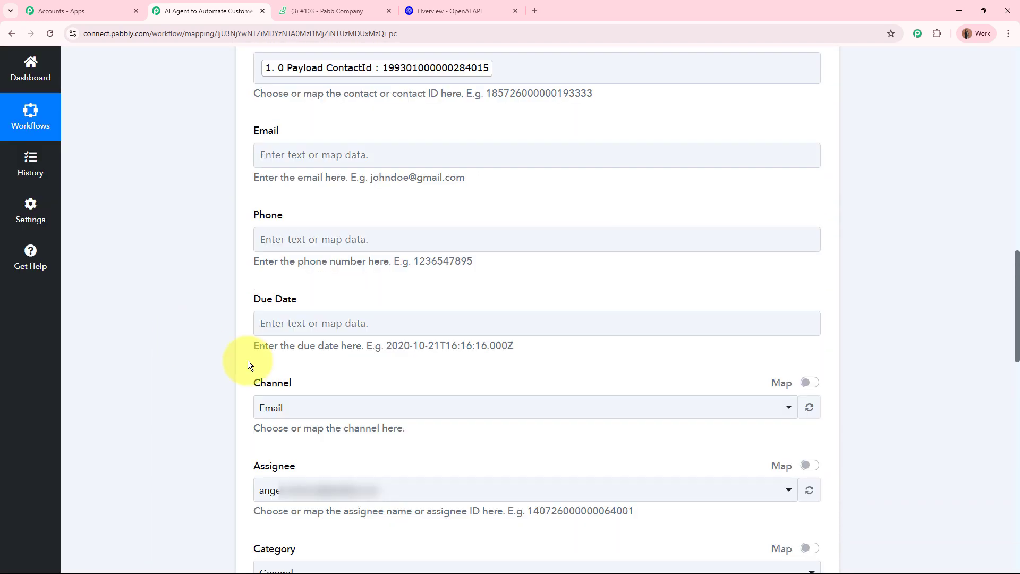
{"action": "scroll", "coordinate": [337, 155], "scroll_direction": "down", "scroll_amount": 4}
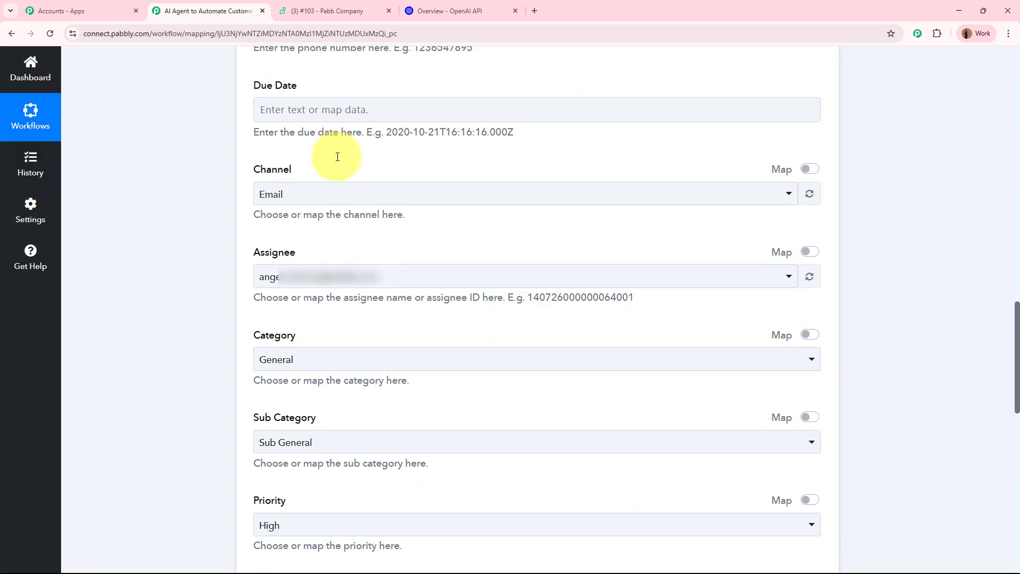
{"action": "scroll", "coordinate": [338, 156], "scroll_direction": "down", "scroll_amount": 10}
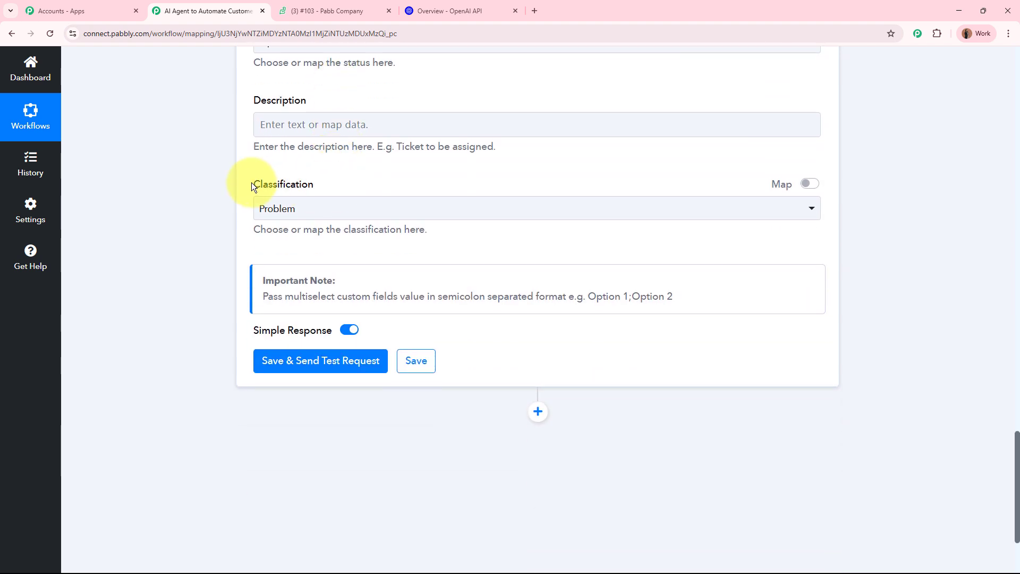
- Map Classification to ChatGPT's Choices 0 Message Content instead of Problem, and send a test update
{"action": "left_click_drag", "start_coordinate": [252, 186], "coordinate": [331, 186]}
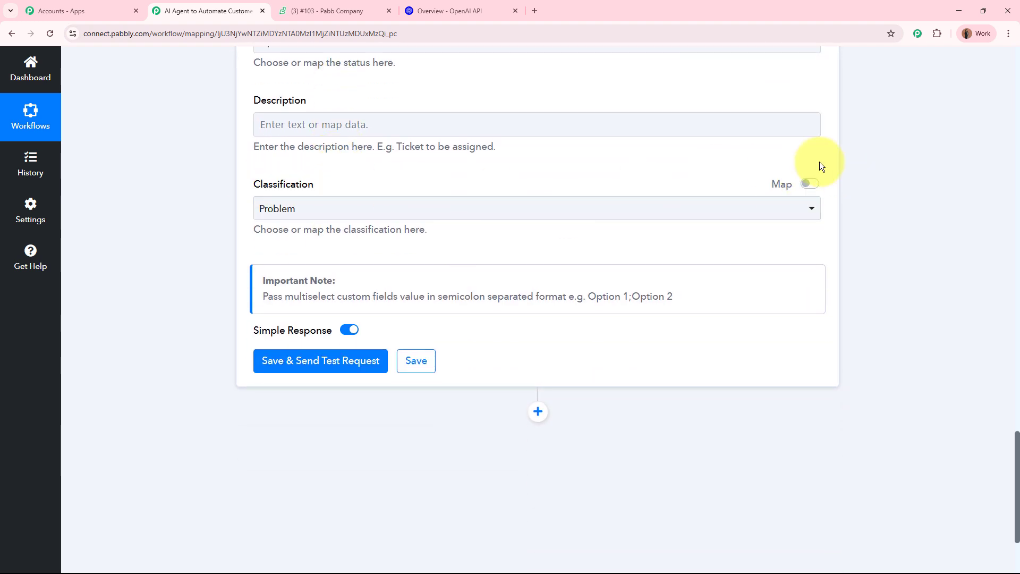
{"action": "left_click", "coordinate": [810, 184]}
{"action": "left_click", "coordinate": [510, 208]}
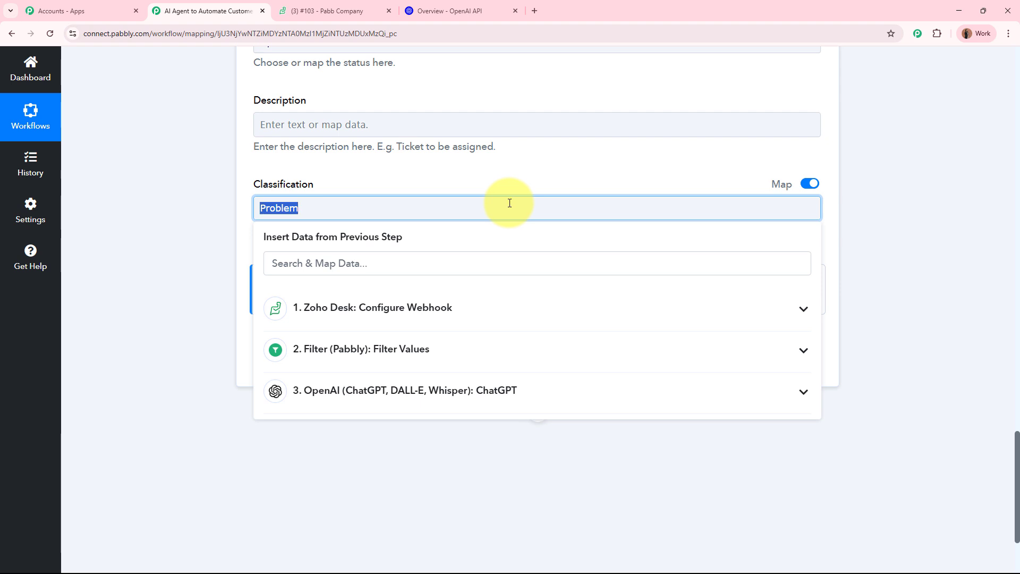
{"action": "key", "text": "BackSpace"}
{"action": "left_click", "coordinate": [432, 390]}
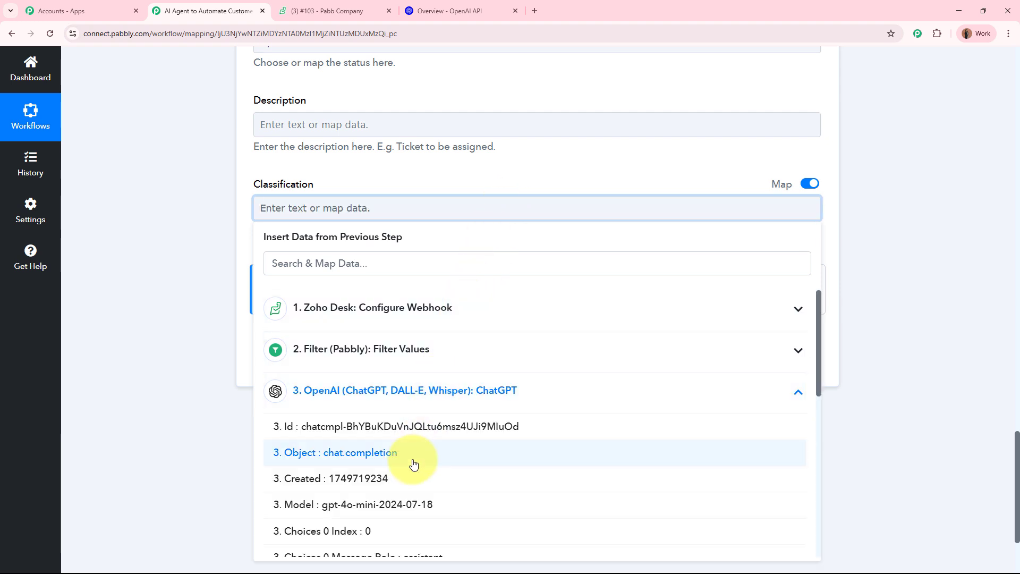
{"action": "scroll", "coordinate": [385, 520], "scroll_direction": "down", "scroll_amount": 1}
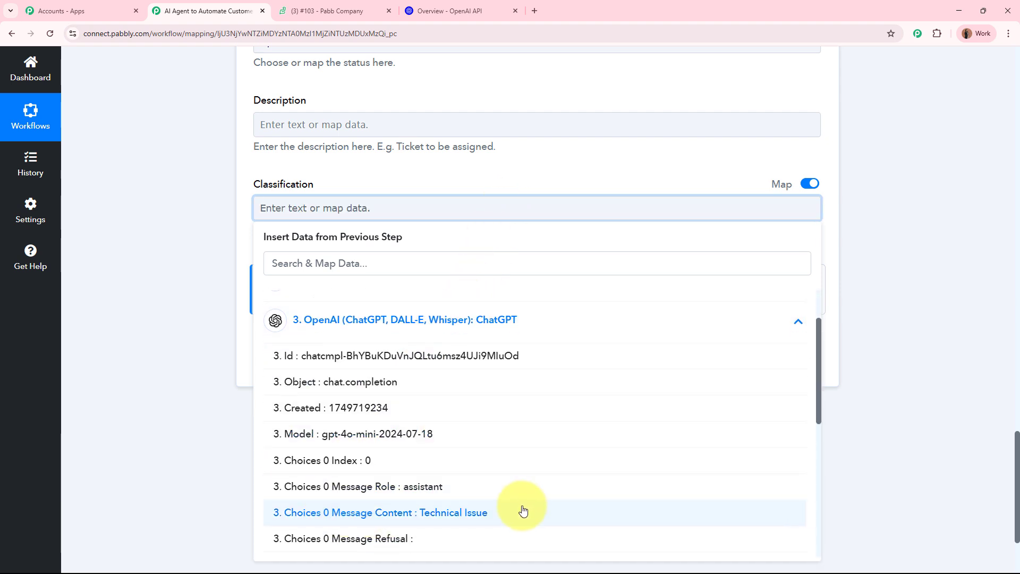
{"action": "left_click", "coordinate": [522, 510]}
{"action": "left_click", "coordinate": [170, 274]}
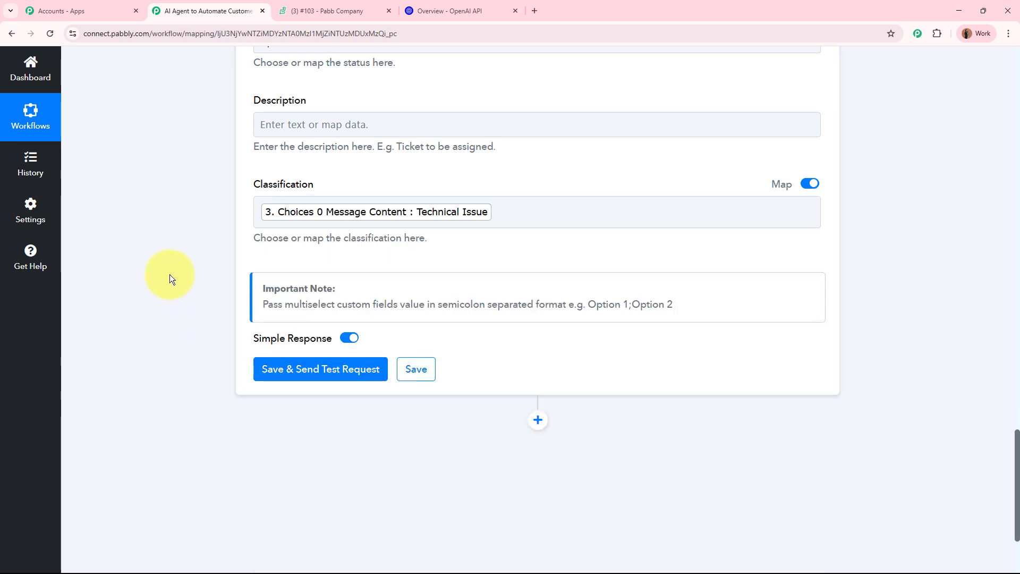
{"action": "left_click", "coordinate": [329, 372]}
{"action": "scroll", "coordinate": [170, 290], "scroll_direction": "down", "scroll_amount": 3}
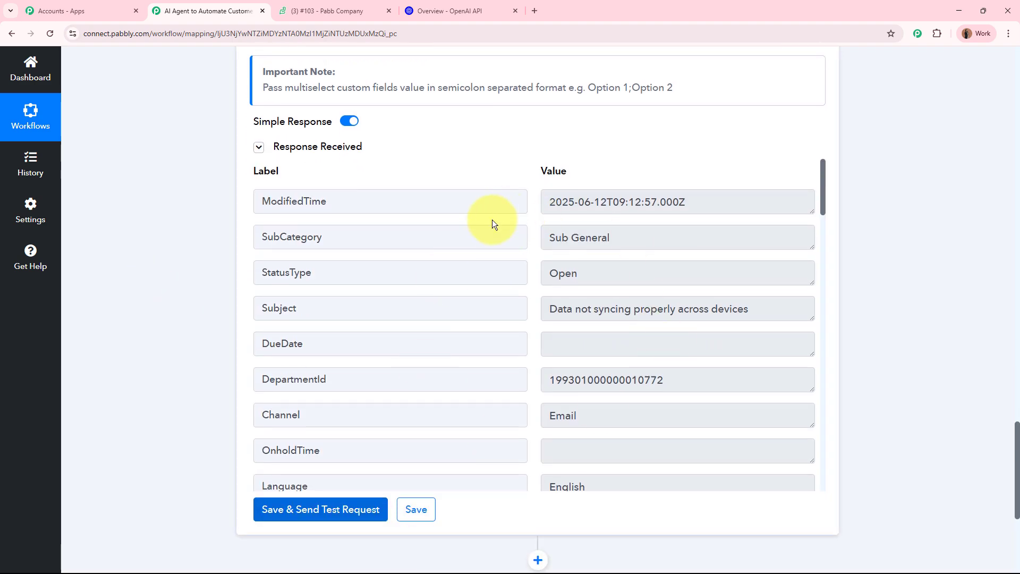
- Reload ticket #103 in Zoho Desk to confirm Classifications shows Technical Issue
{"action": "left_click", "coordinate": [324, 10]}
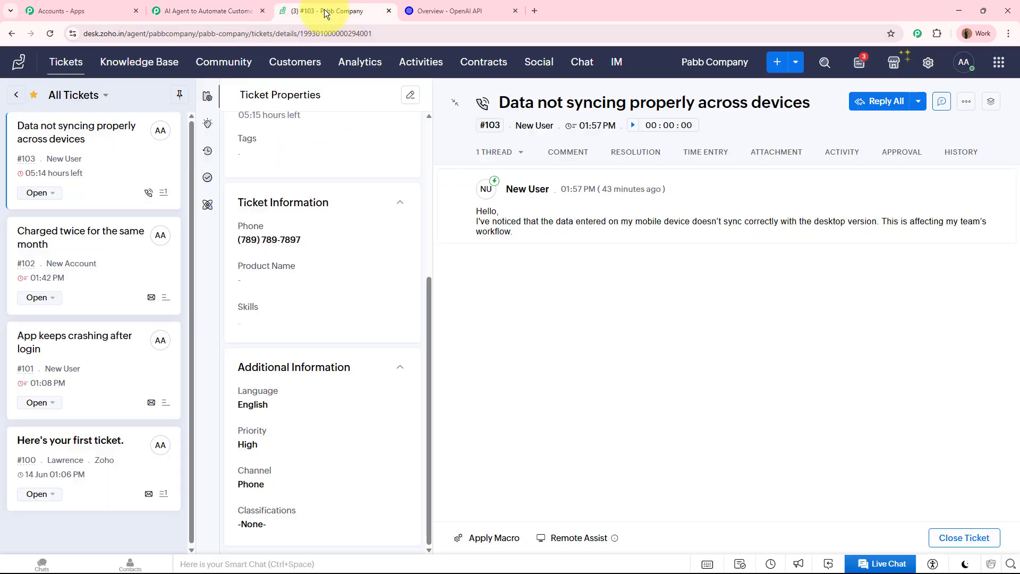
{"action": "left_click", "coordinate": [49, 34]}
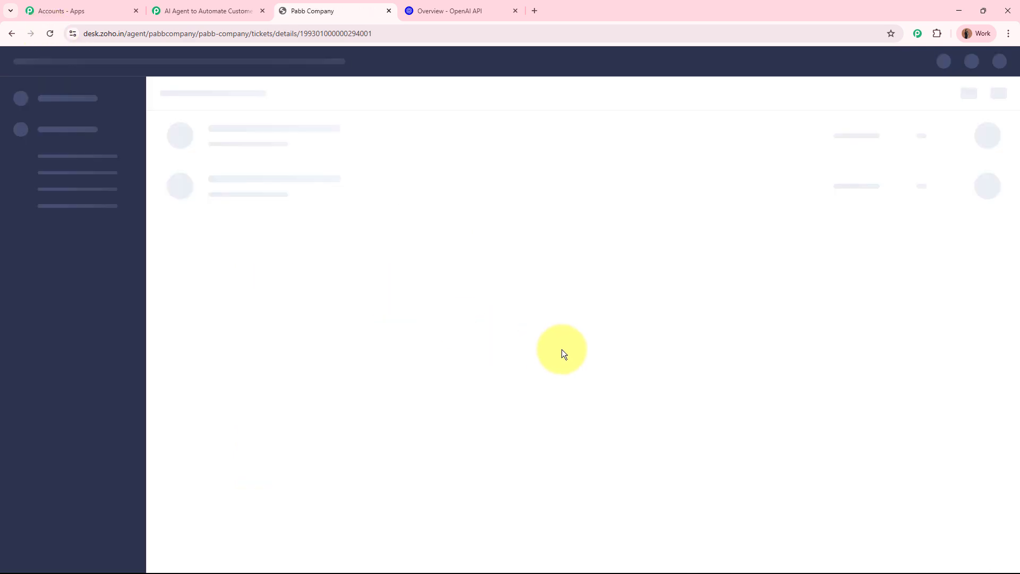
{"action": "scroll", "coordinate": [364, 356], "scroll_direction": "down", "scroll_amount": 5}
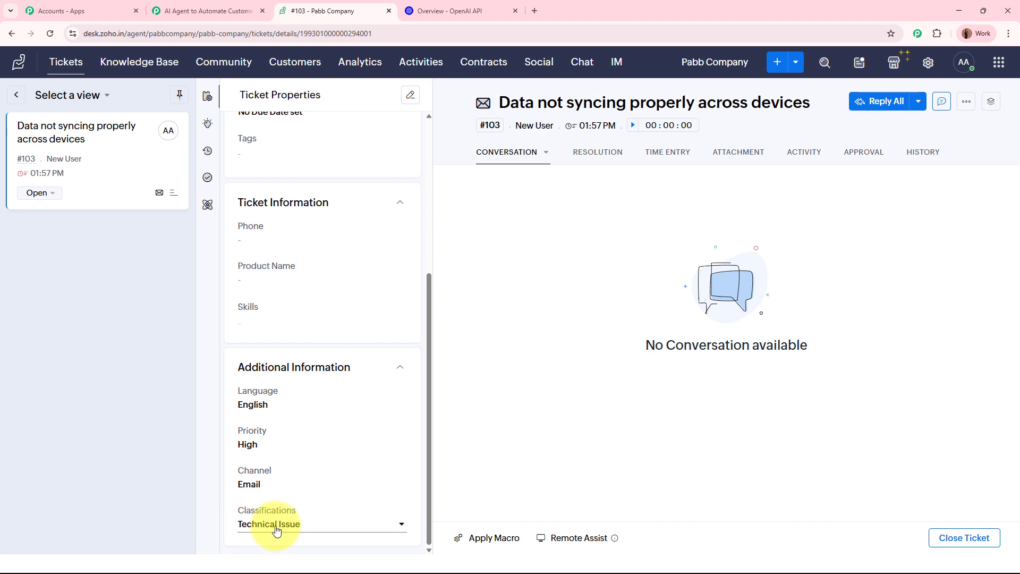
{"action": "left_click", "coordinate": [228, 11]}
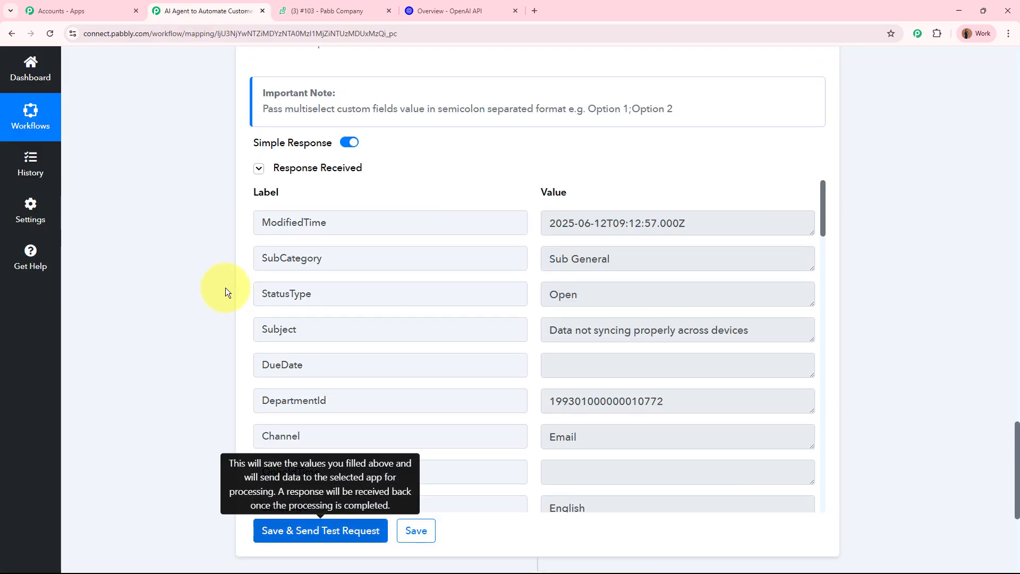
{"action": "scroll", "coordinate": [226, 282], "scroll_direction": "up", "scroll_amount": 20}
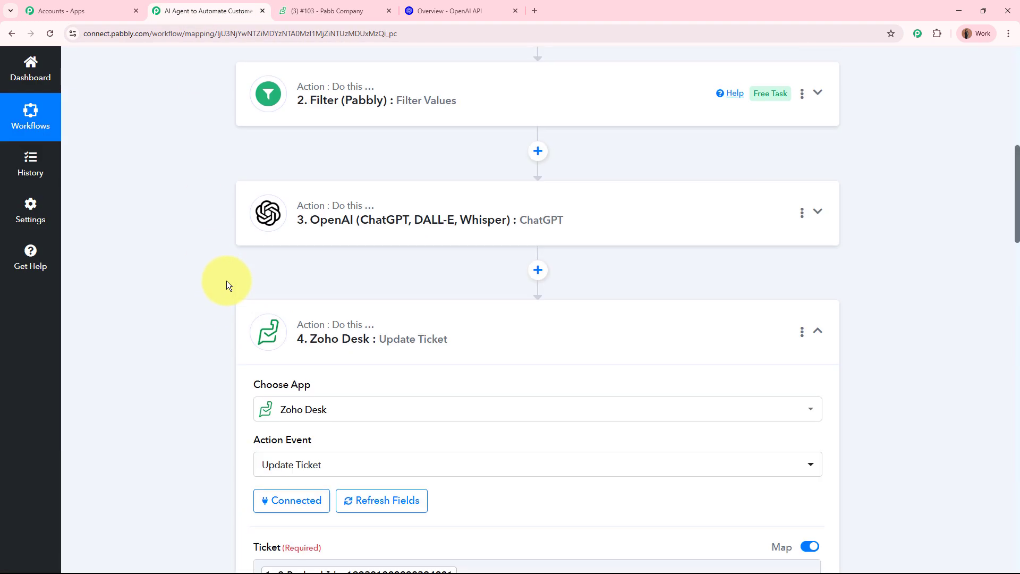
{"action": "scroll", "coordinate": [514, 355], "scroll_direction": "up", "scroll_amount": 5}
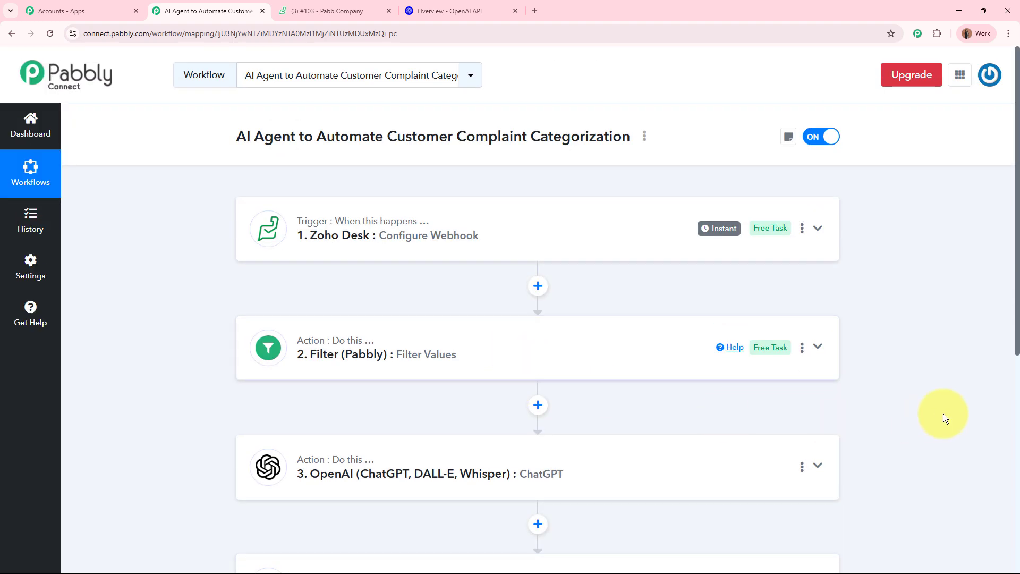